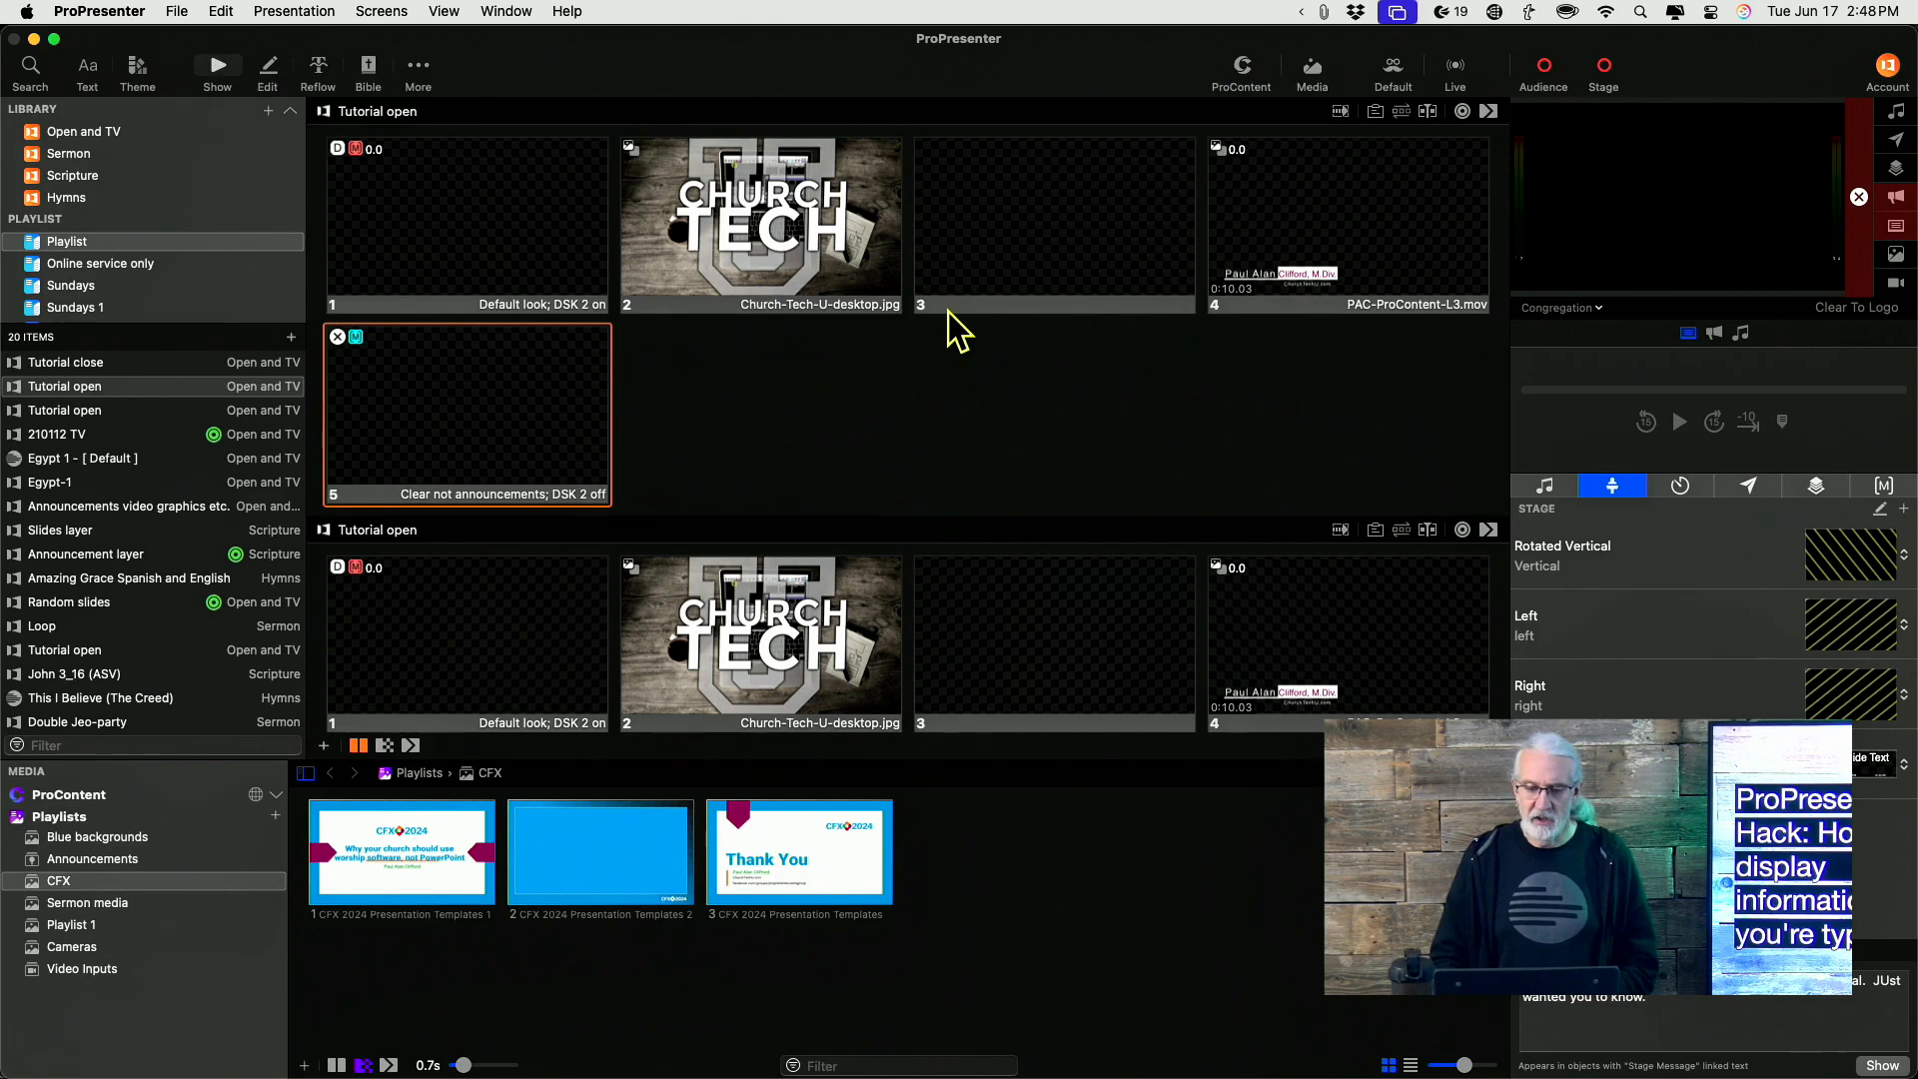
pyautogui.scroll(-1, 814, 491)
pyautogui.scroll(-8, 814, 492)
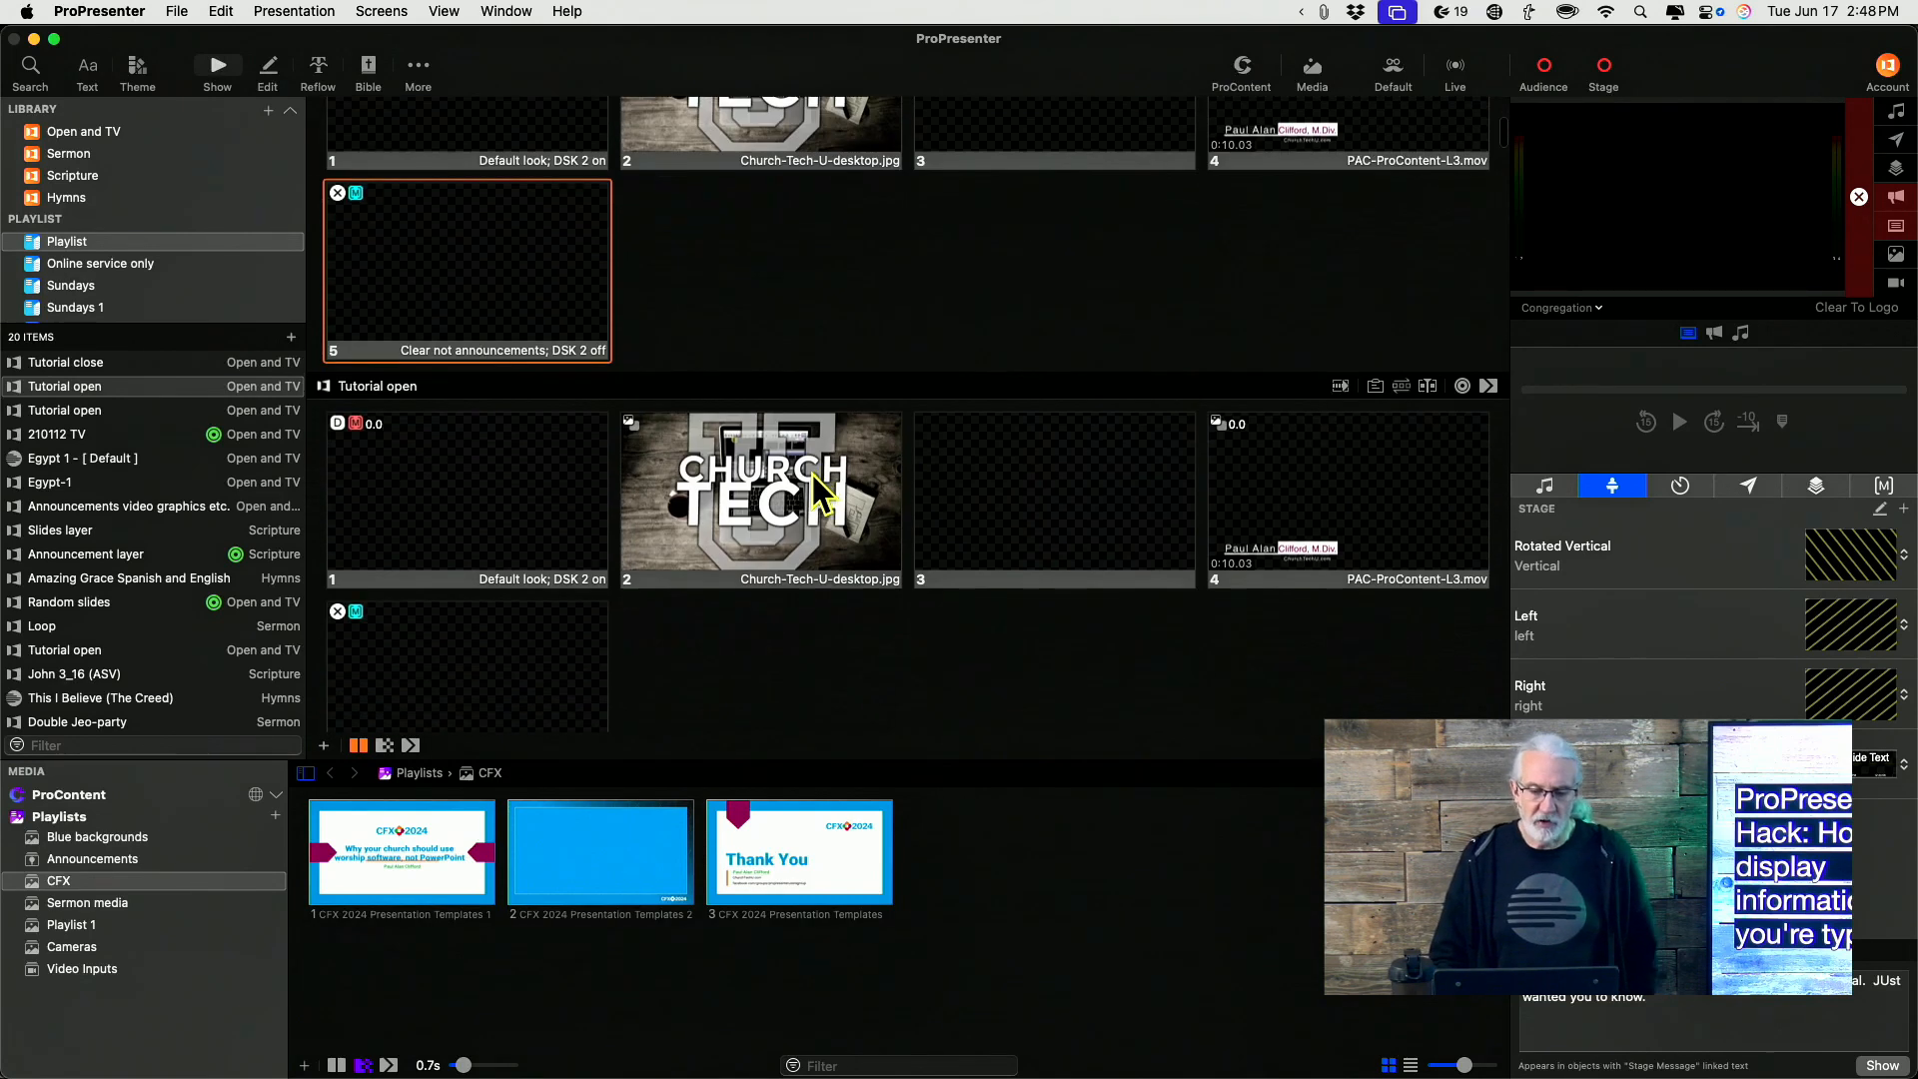
pyautogui.scroll(5, 814, 491)
pyautogui.scroll(5, 812, 476)
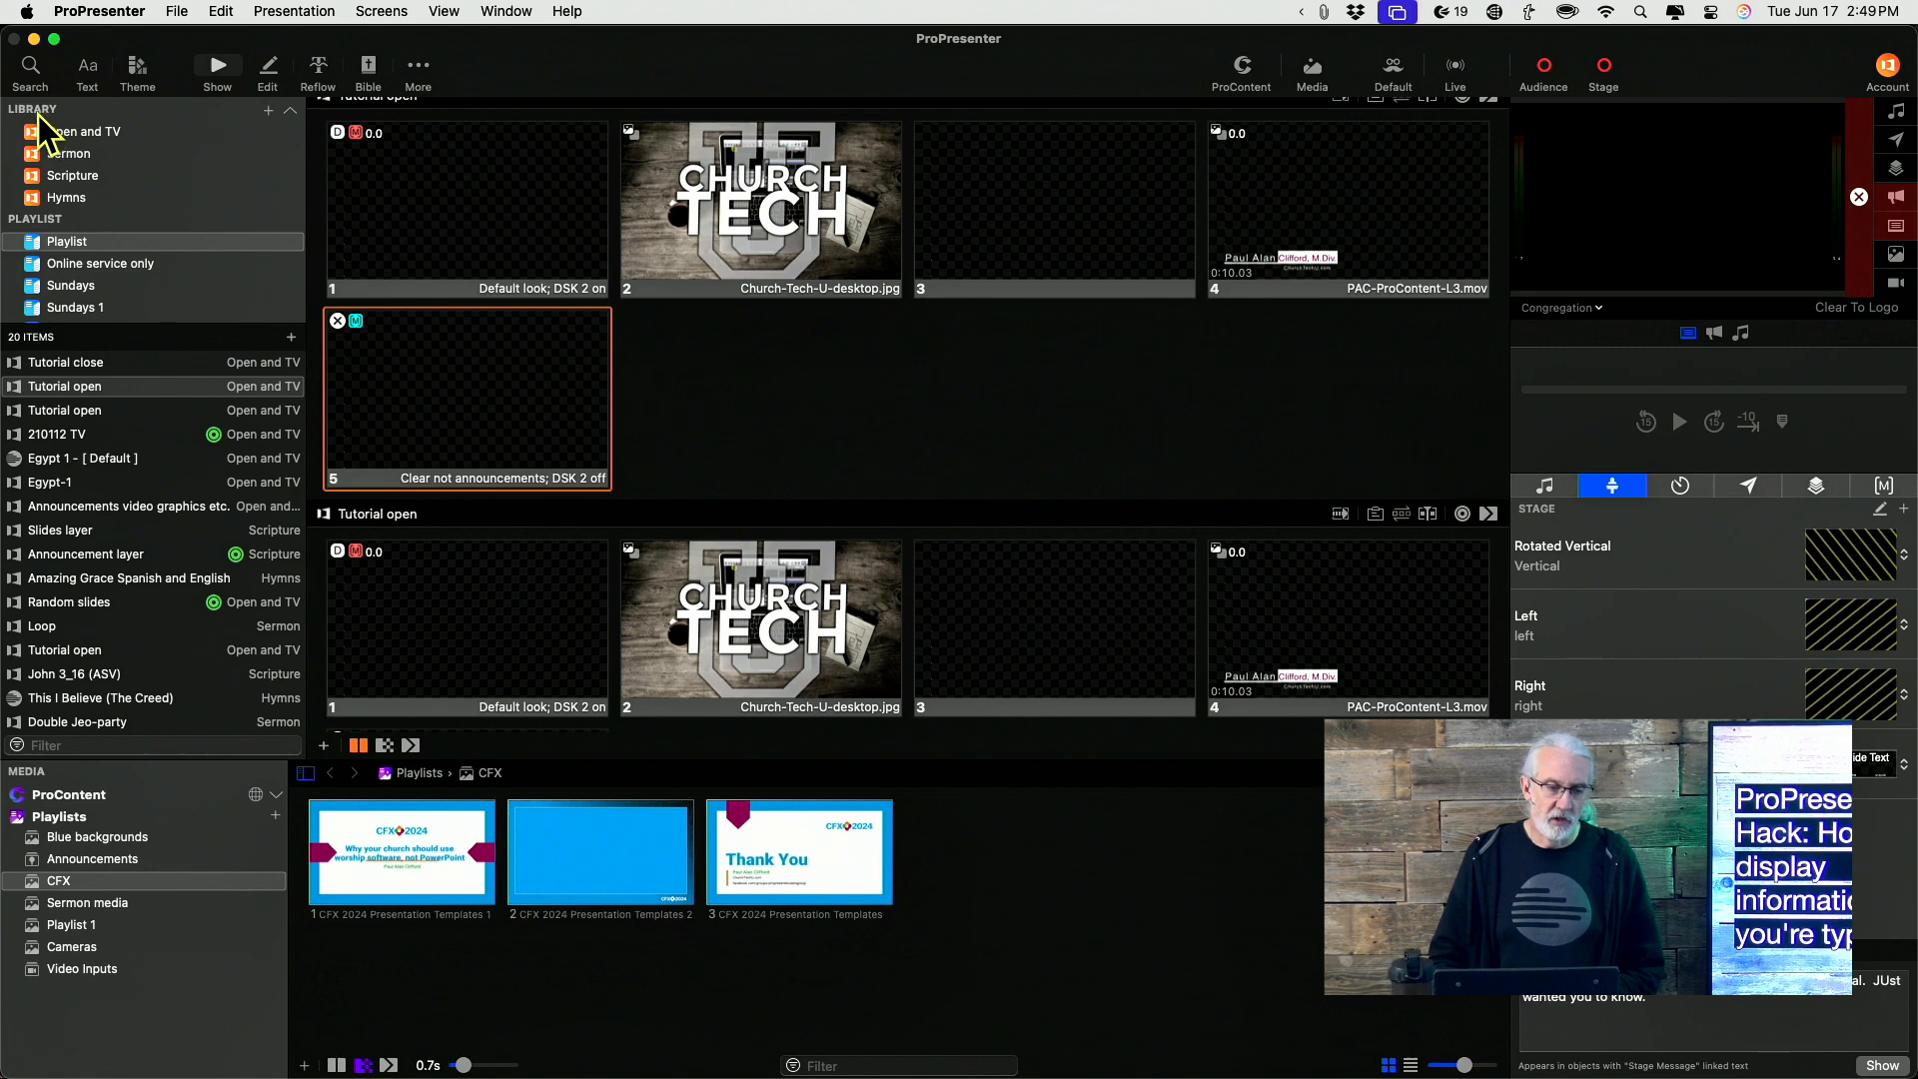
# Start a new presentation and name it Spontaneous
pyautogui.click(267, 111)
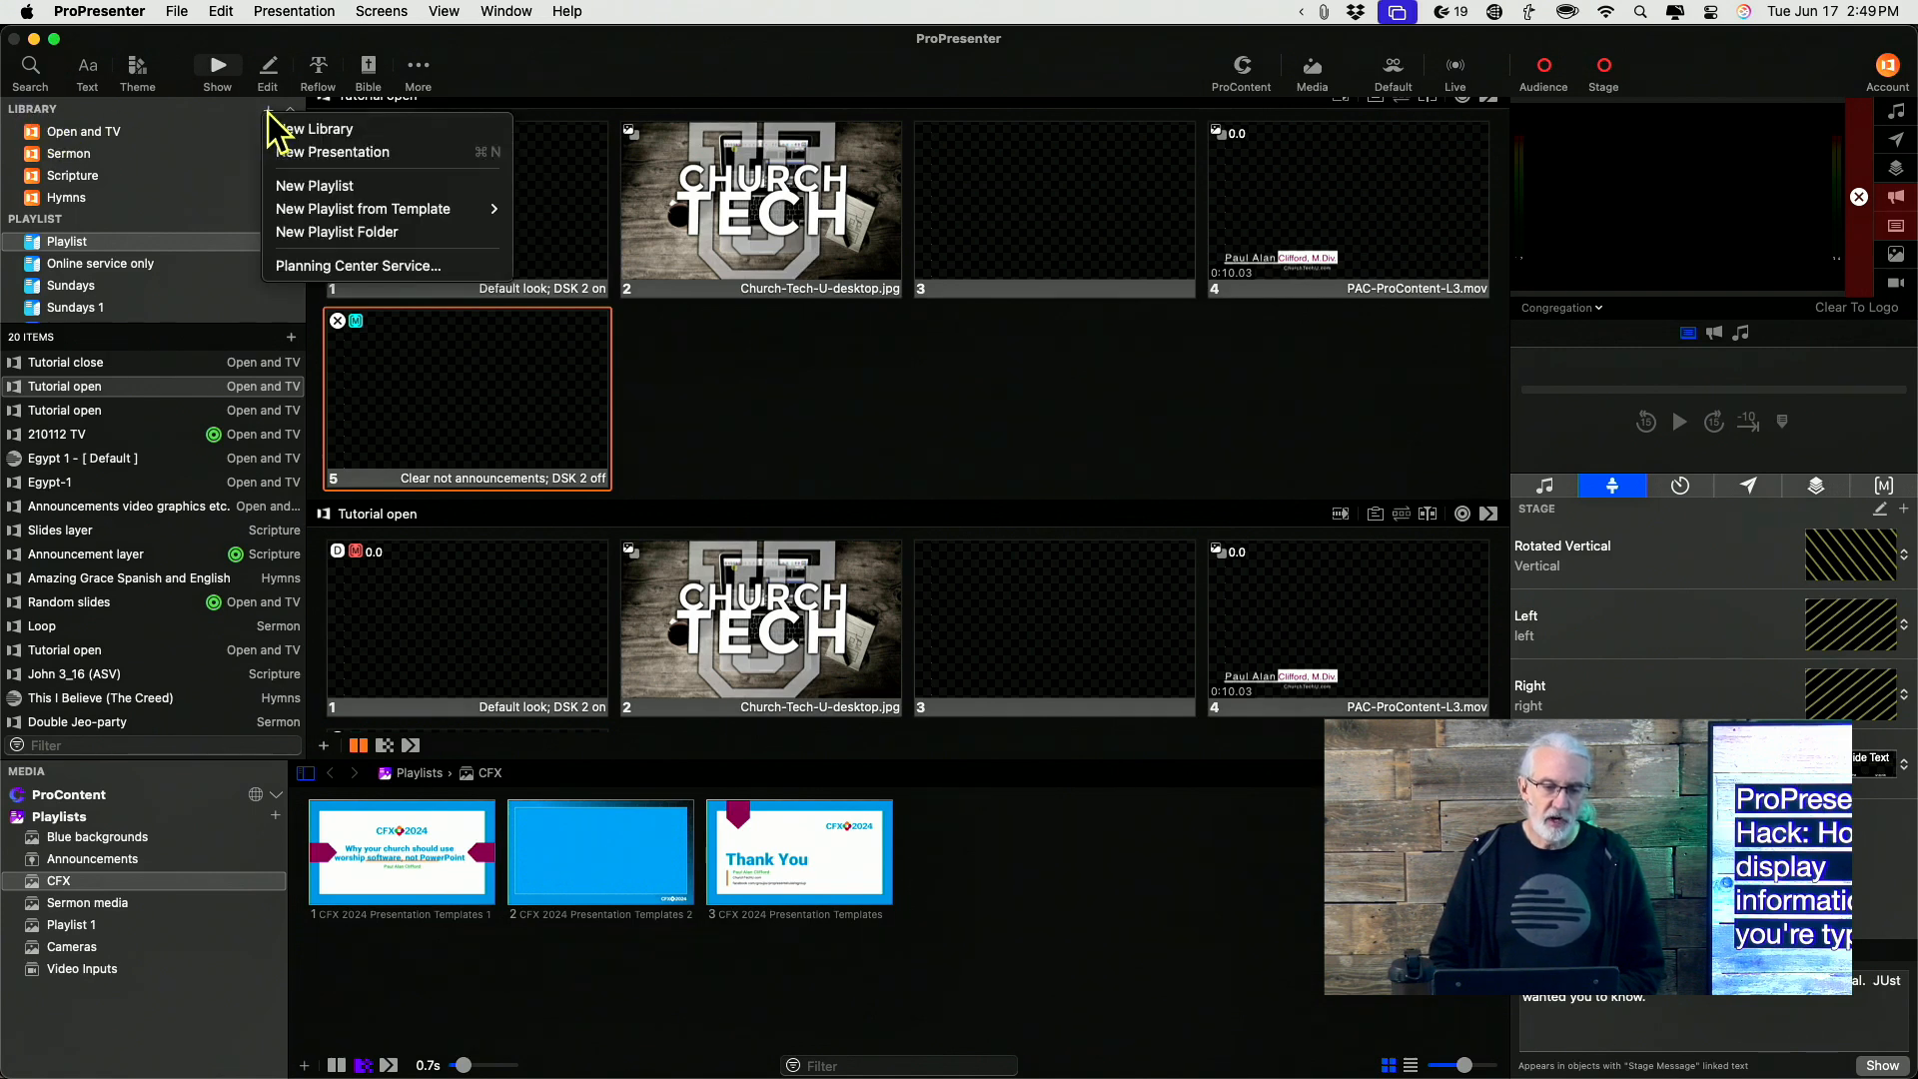
pyautogui.click(302, 154)
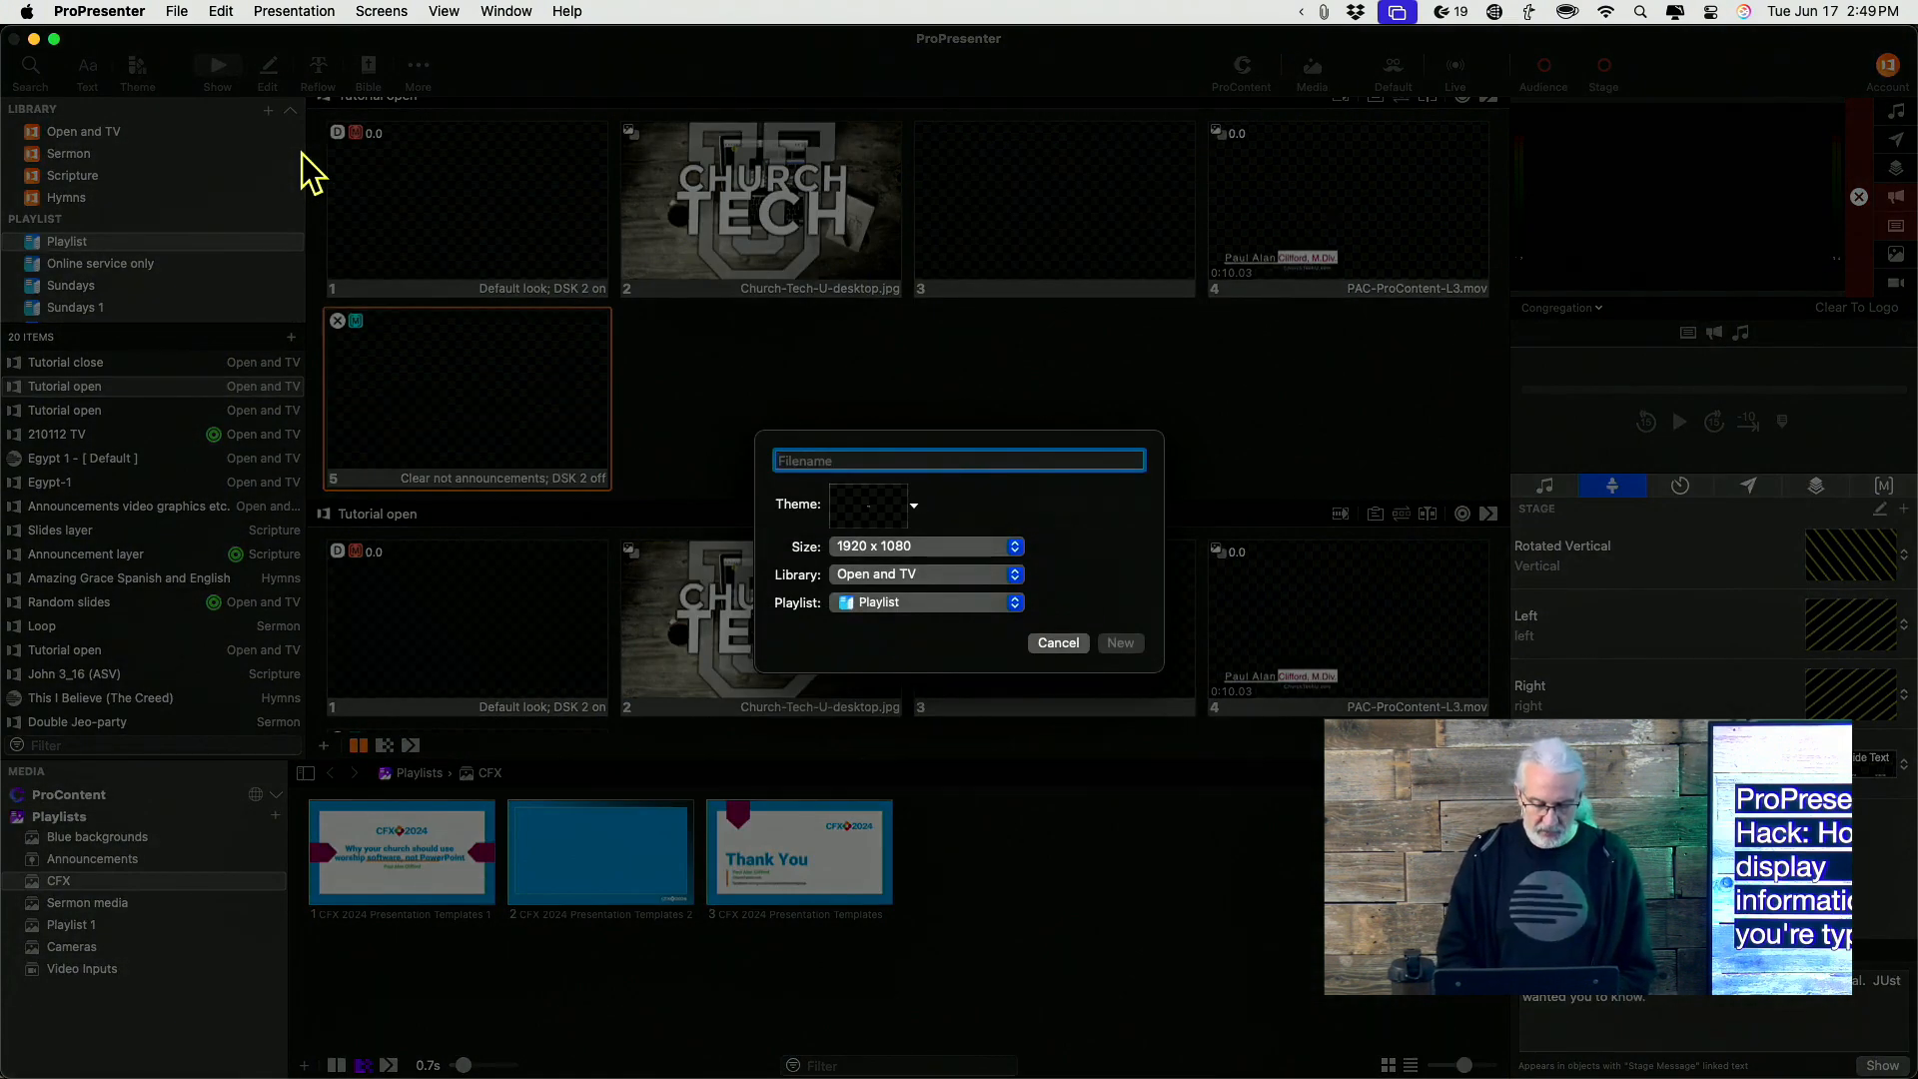
pyautogui.write('Spontaneous')
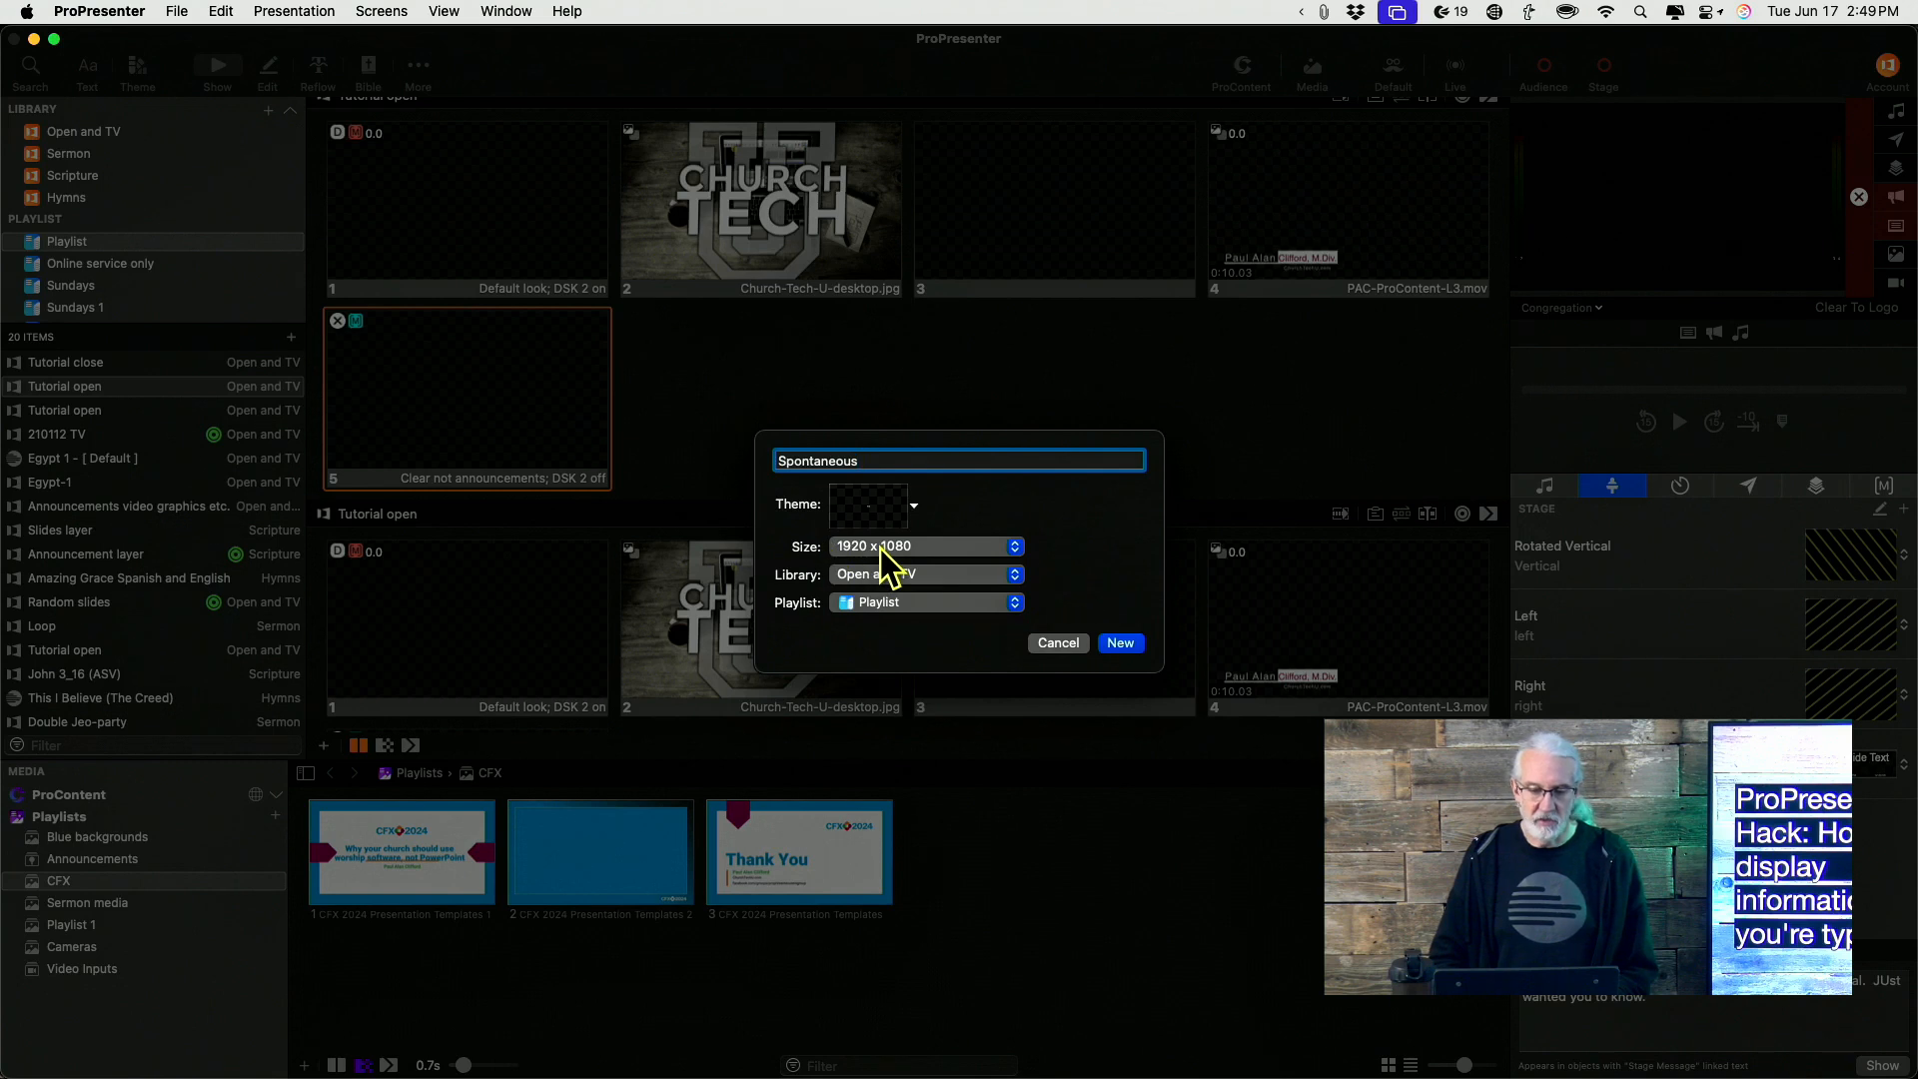
# Set the new presentation's library to Hymns
pyautogui.click(887, 579)
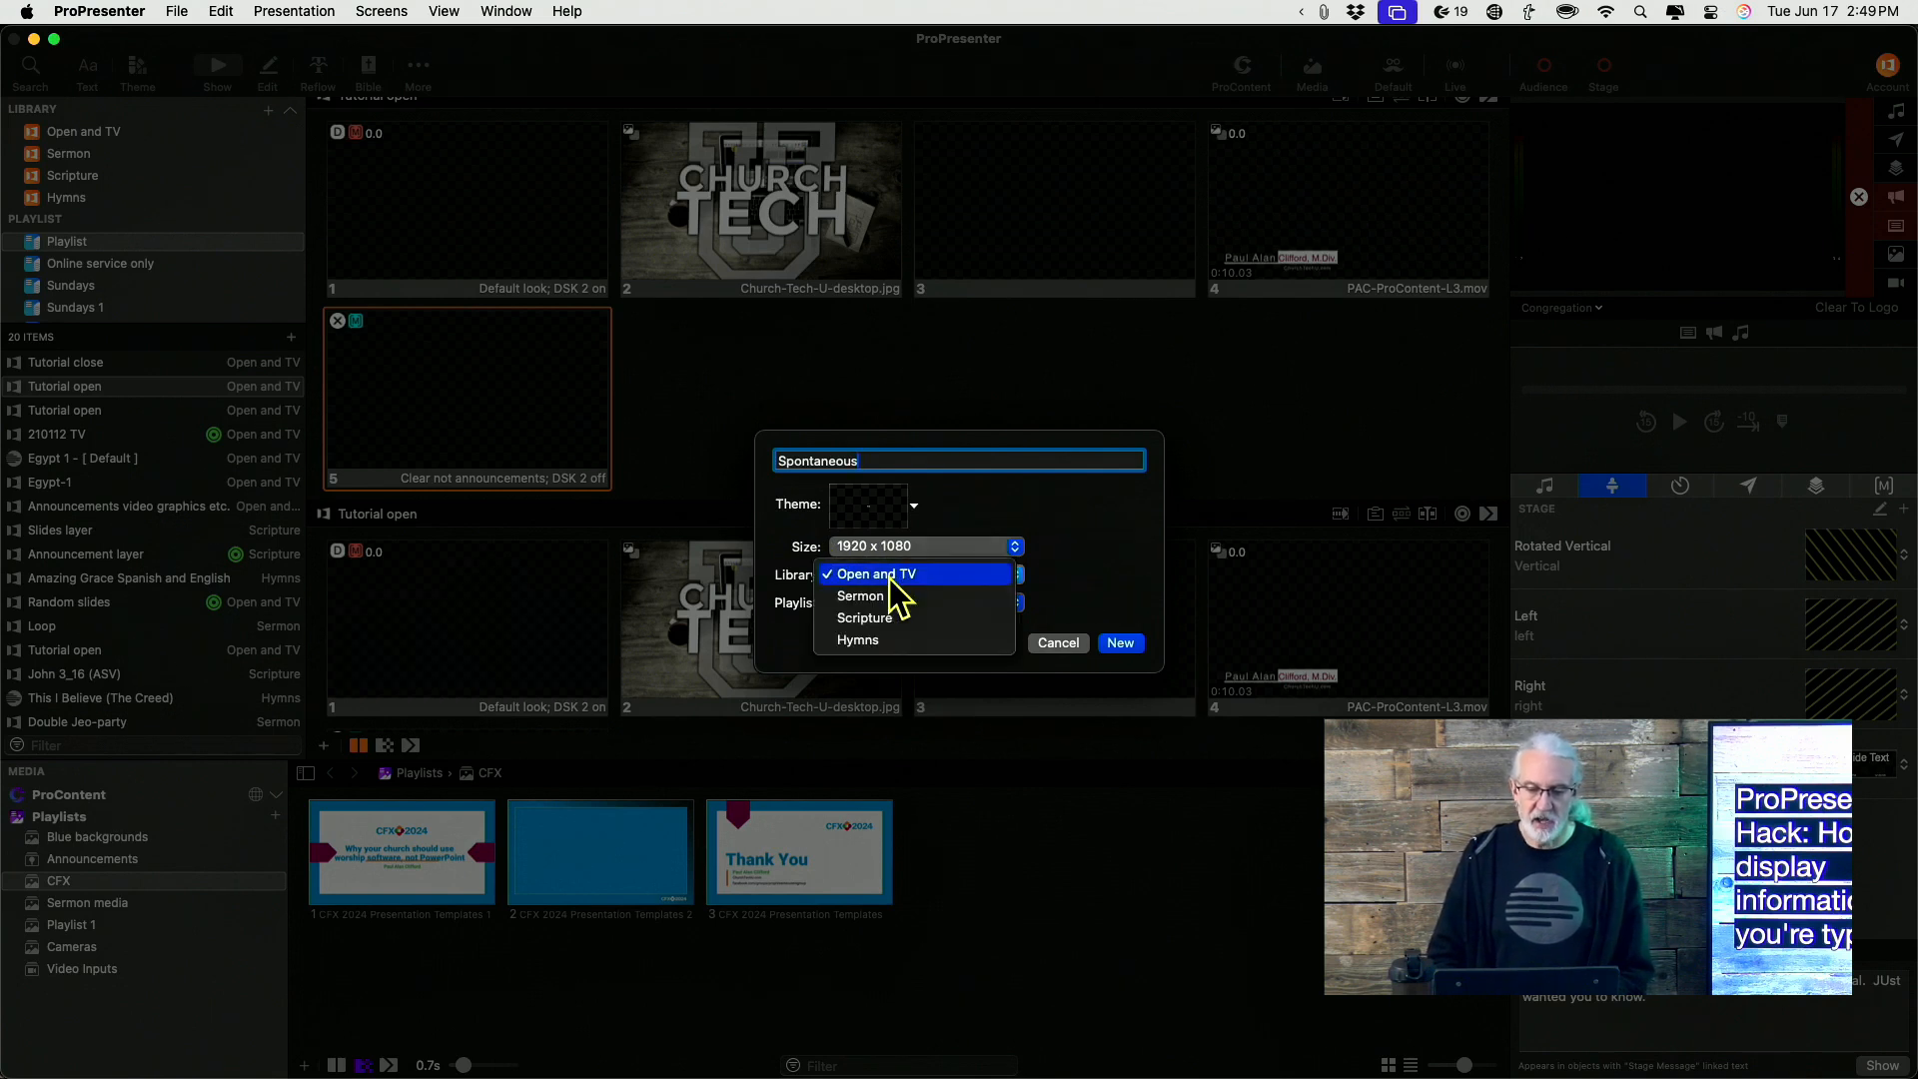
pyautogui.click(888, 640)
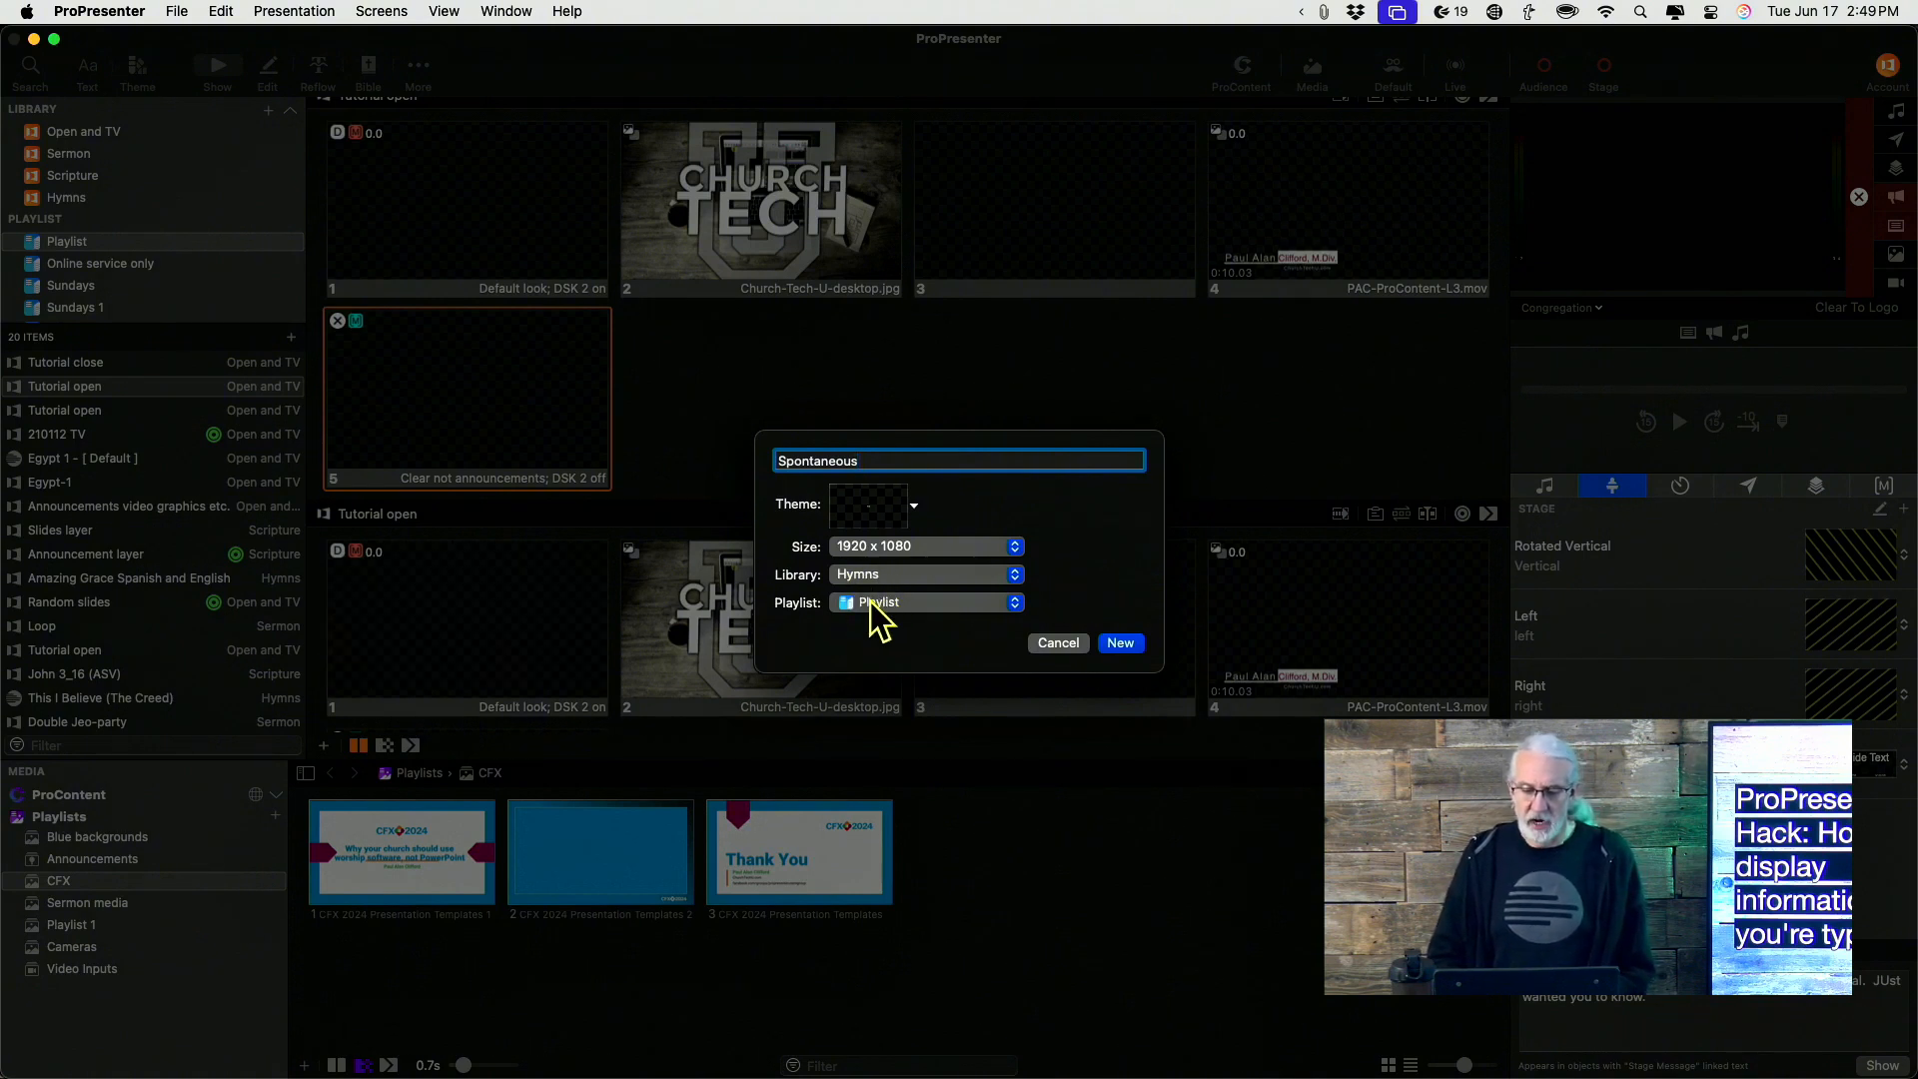
pyautogui.click(886, 608)
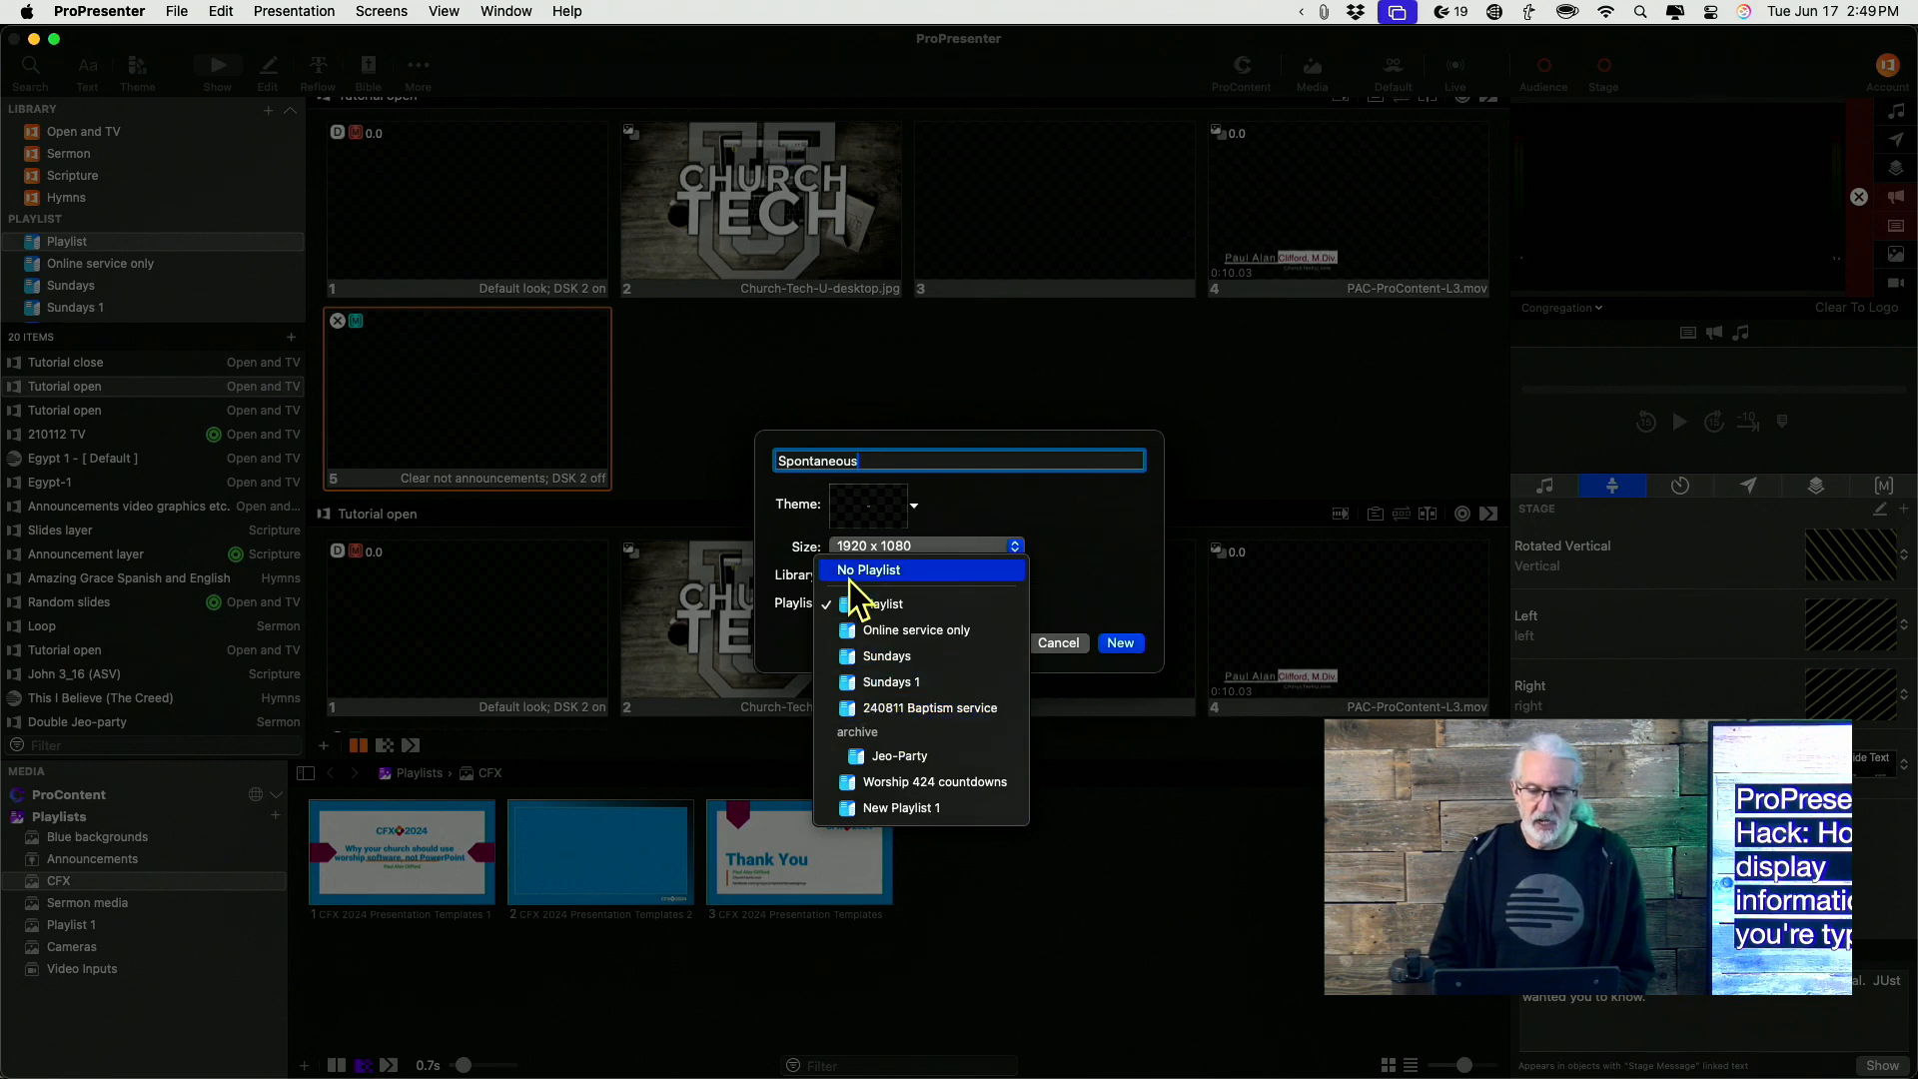
pyautogui.click(785, 548)
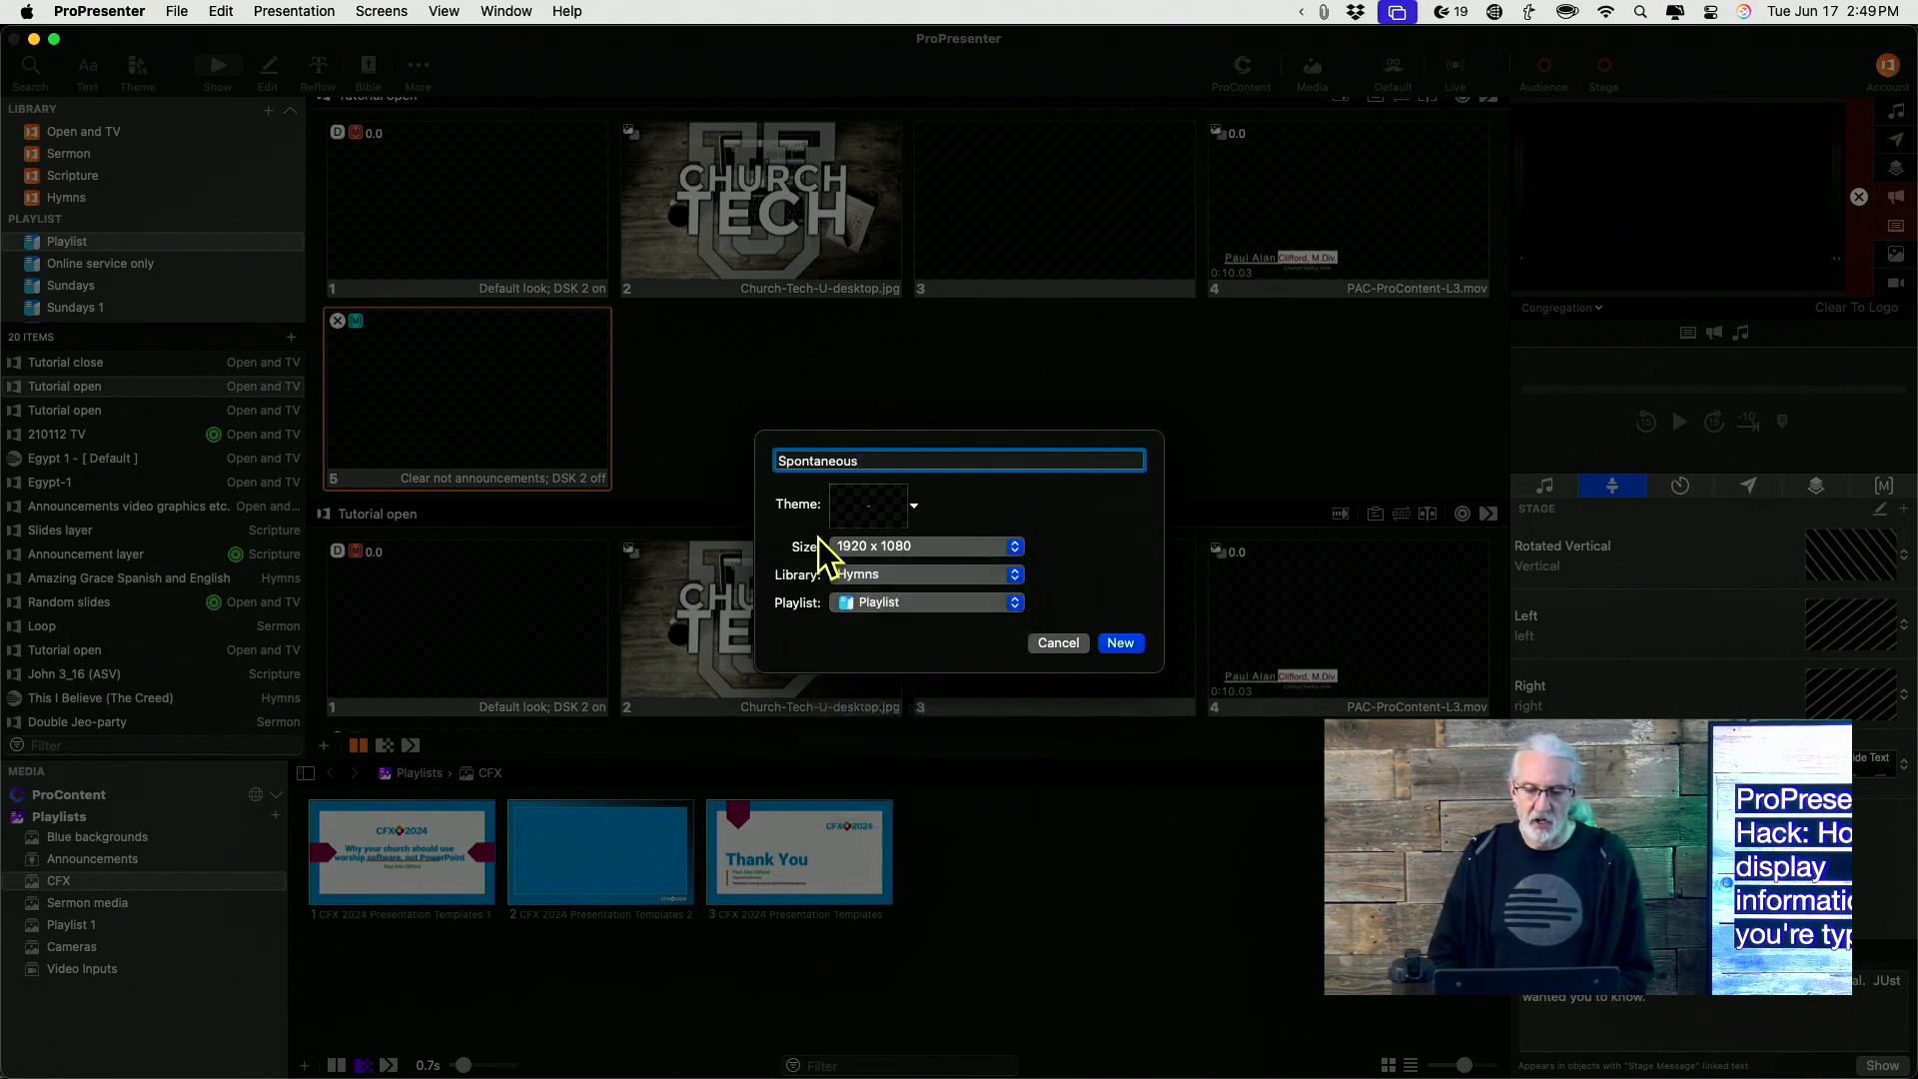
# Choose the Theme Slide from the Cmg theme and create the presentation
pyautogui.click(913, 507)
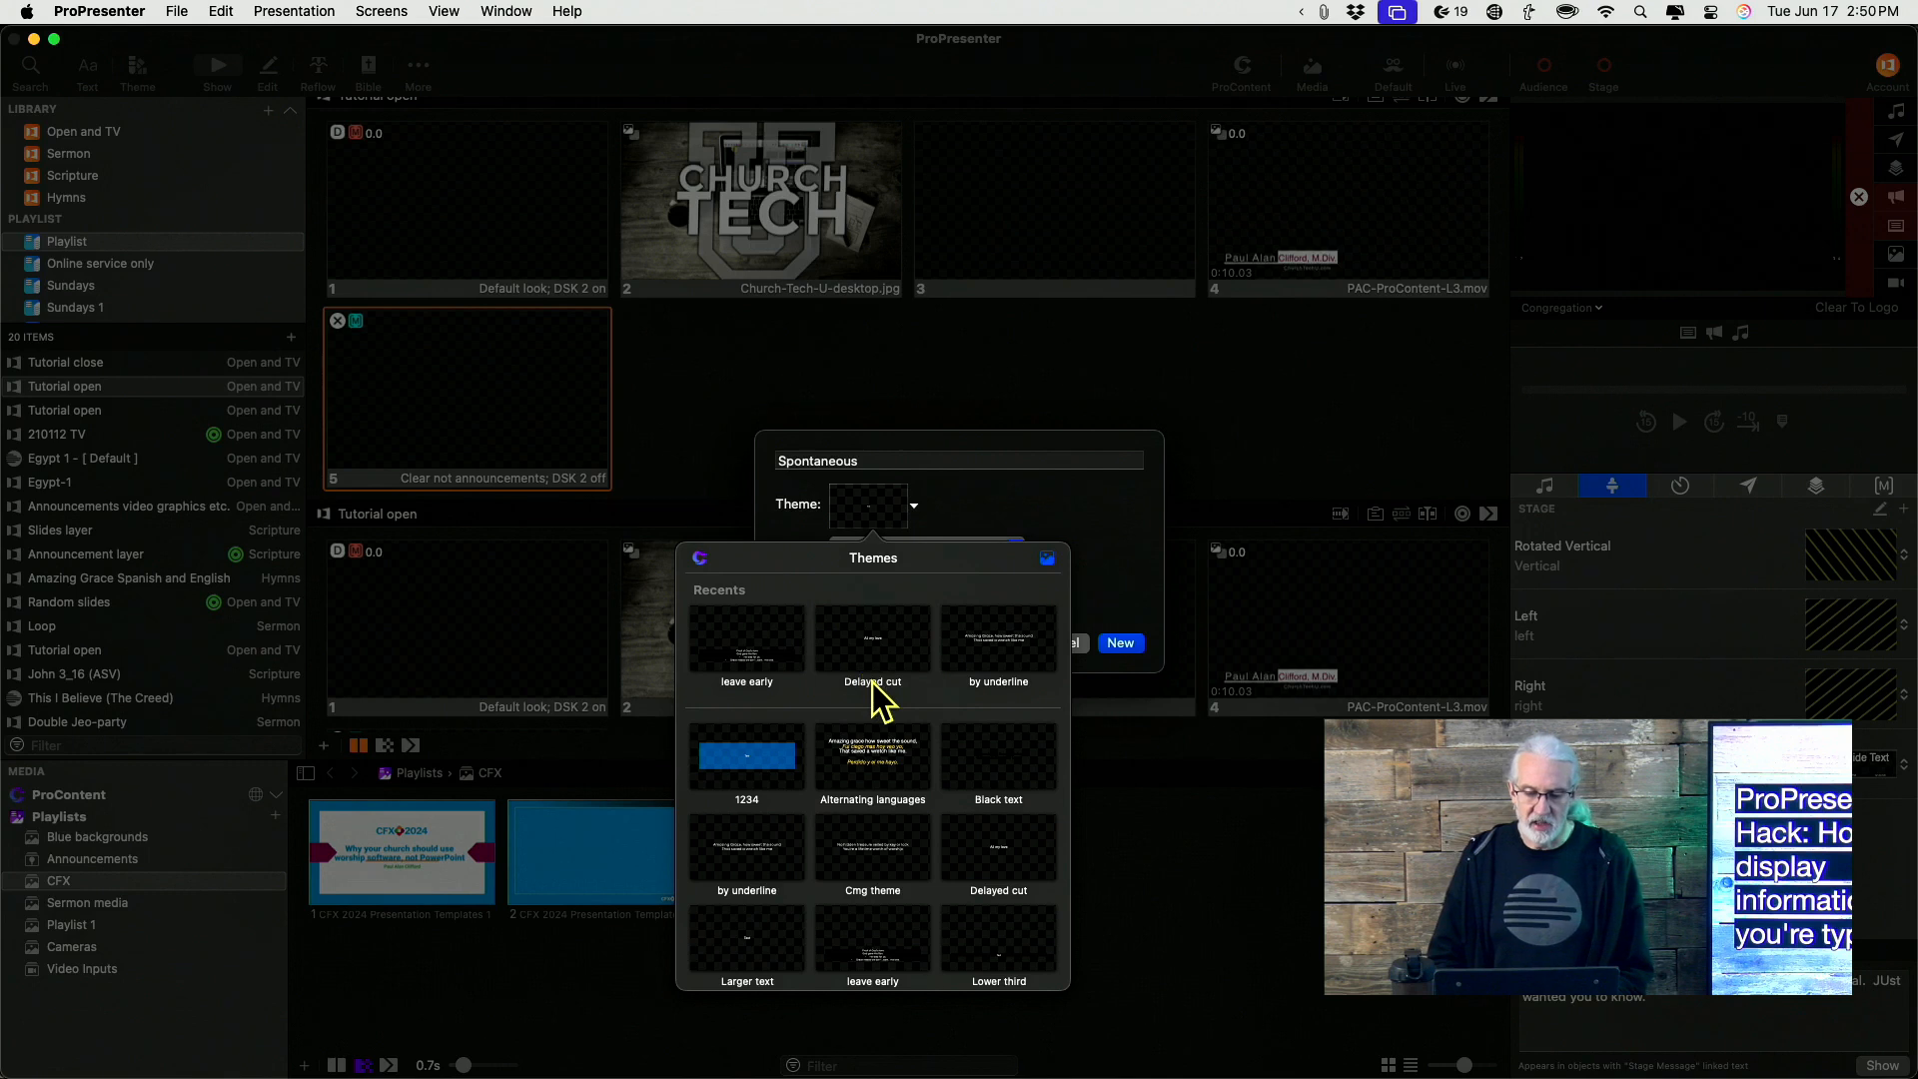
pyautogui.scroll(-3, 883, 759)
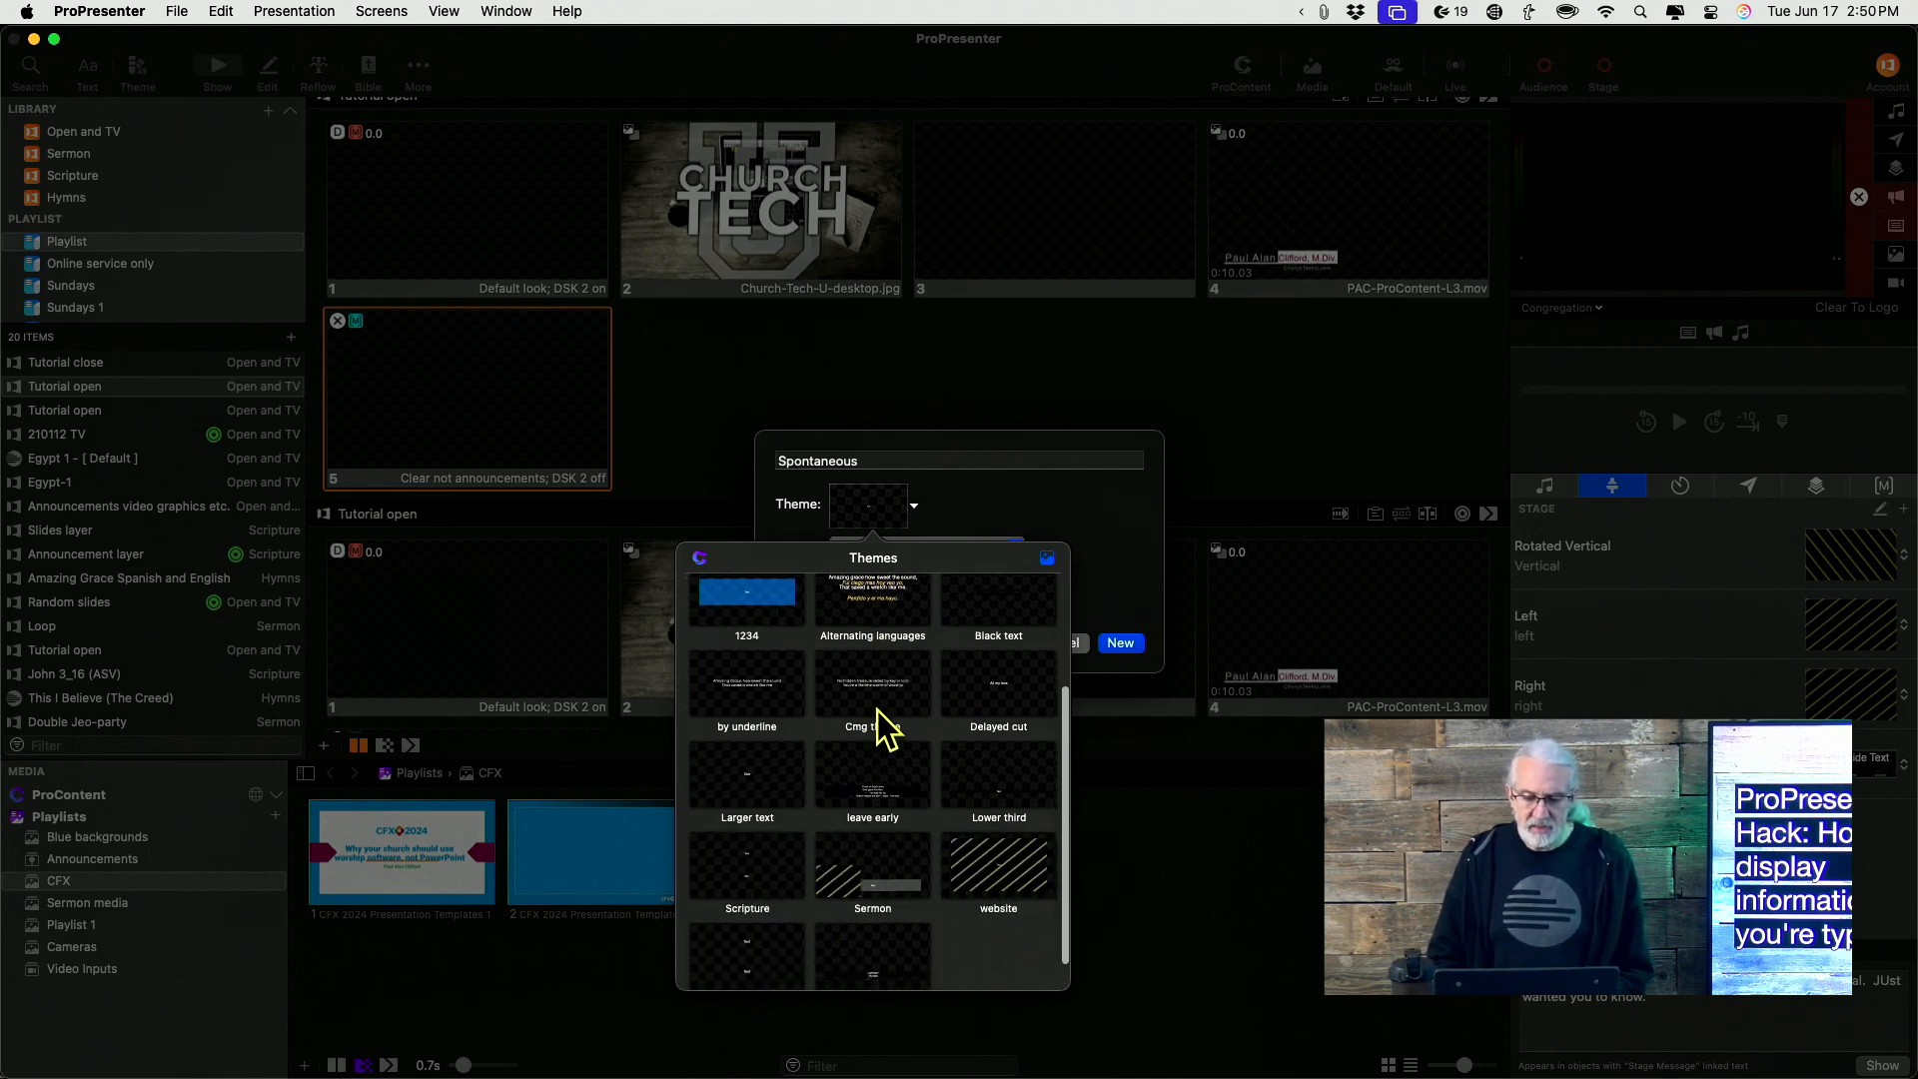
pyautogui.click(879, 701)
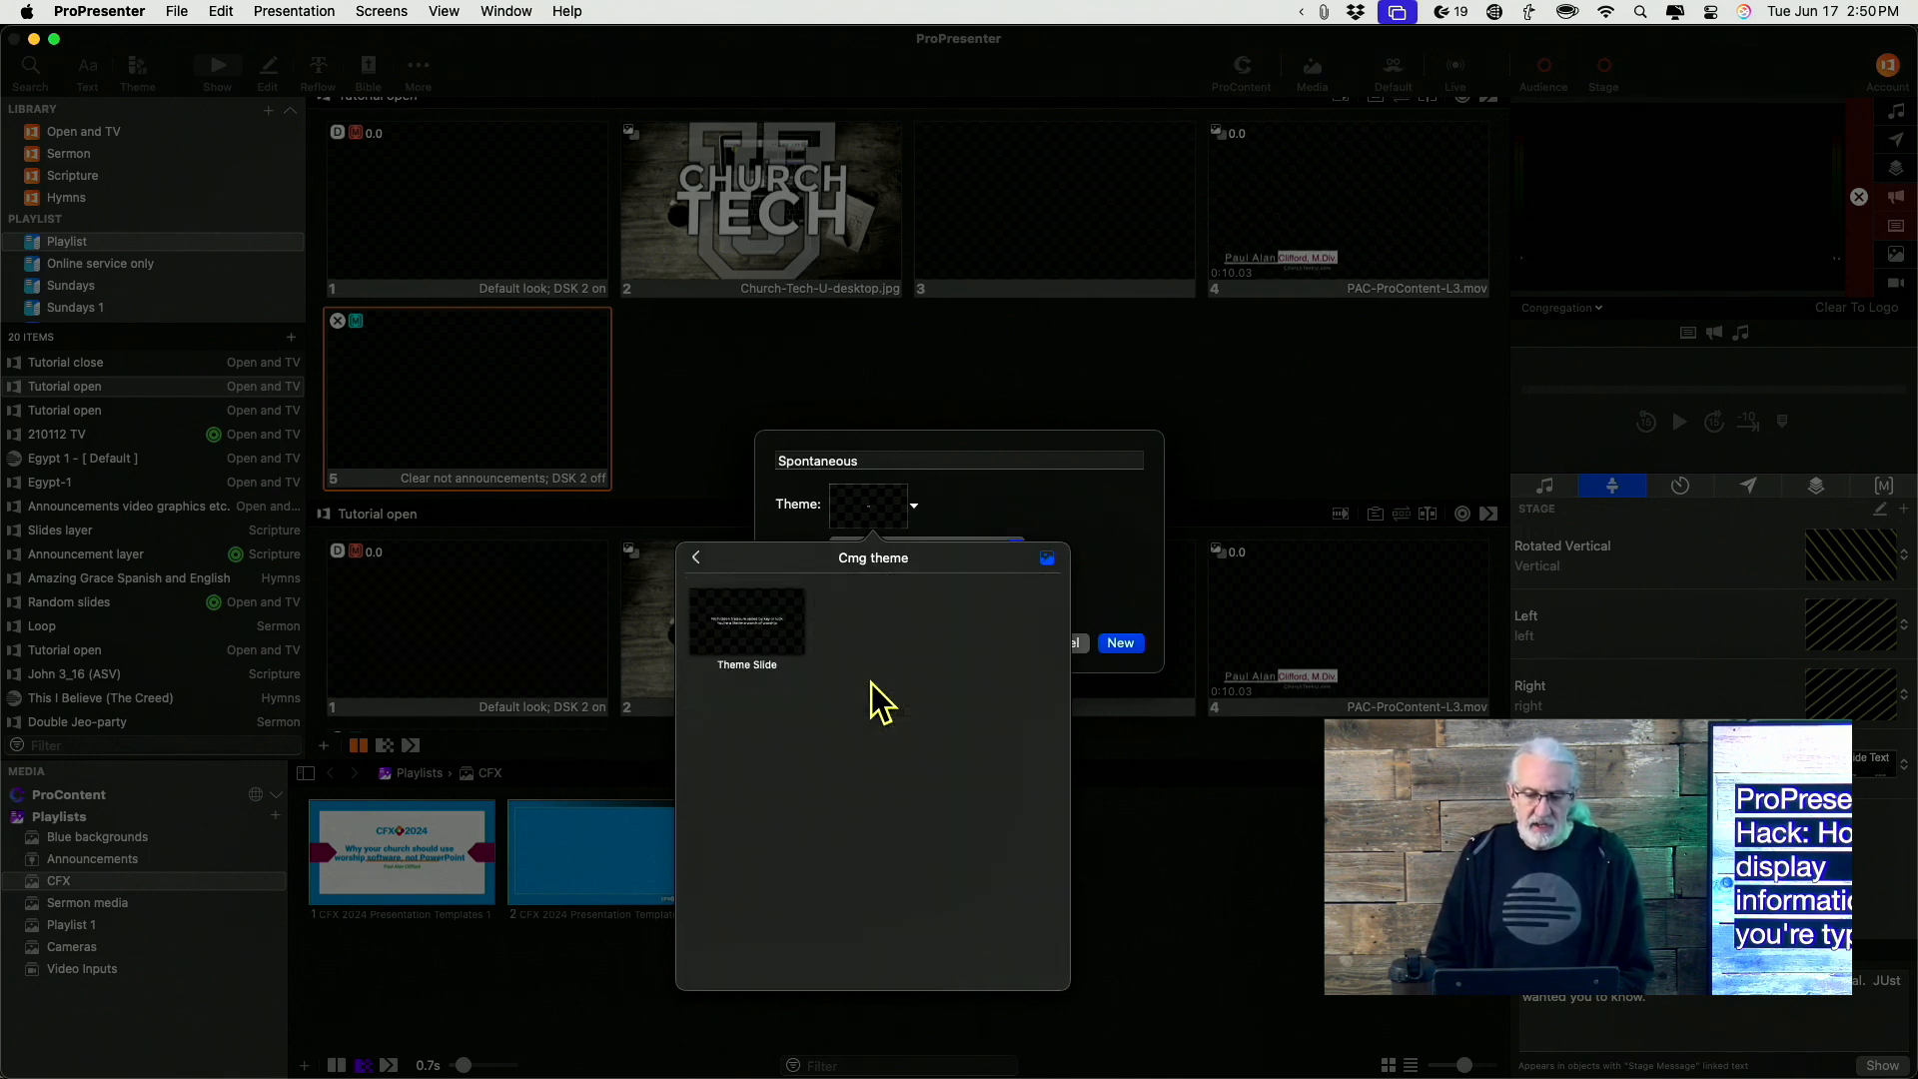
pyautogui.click(735, 661)
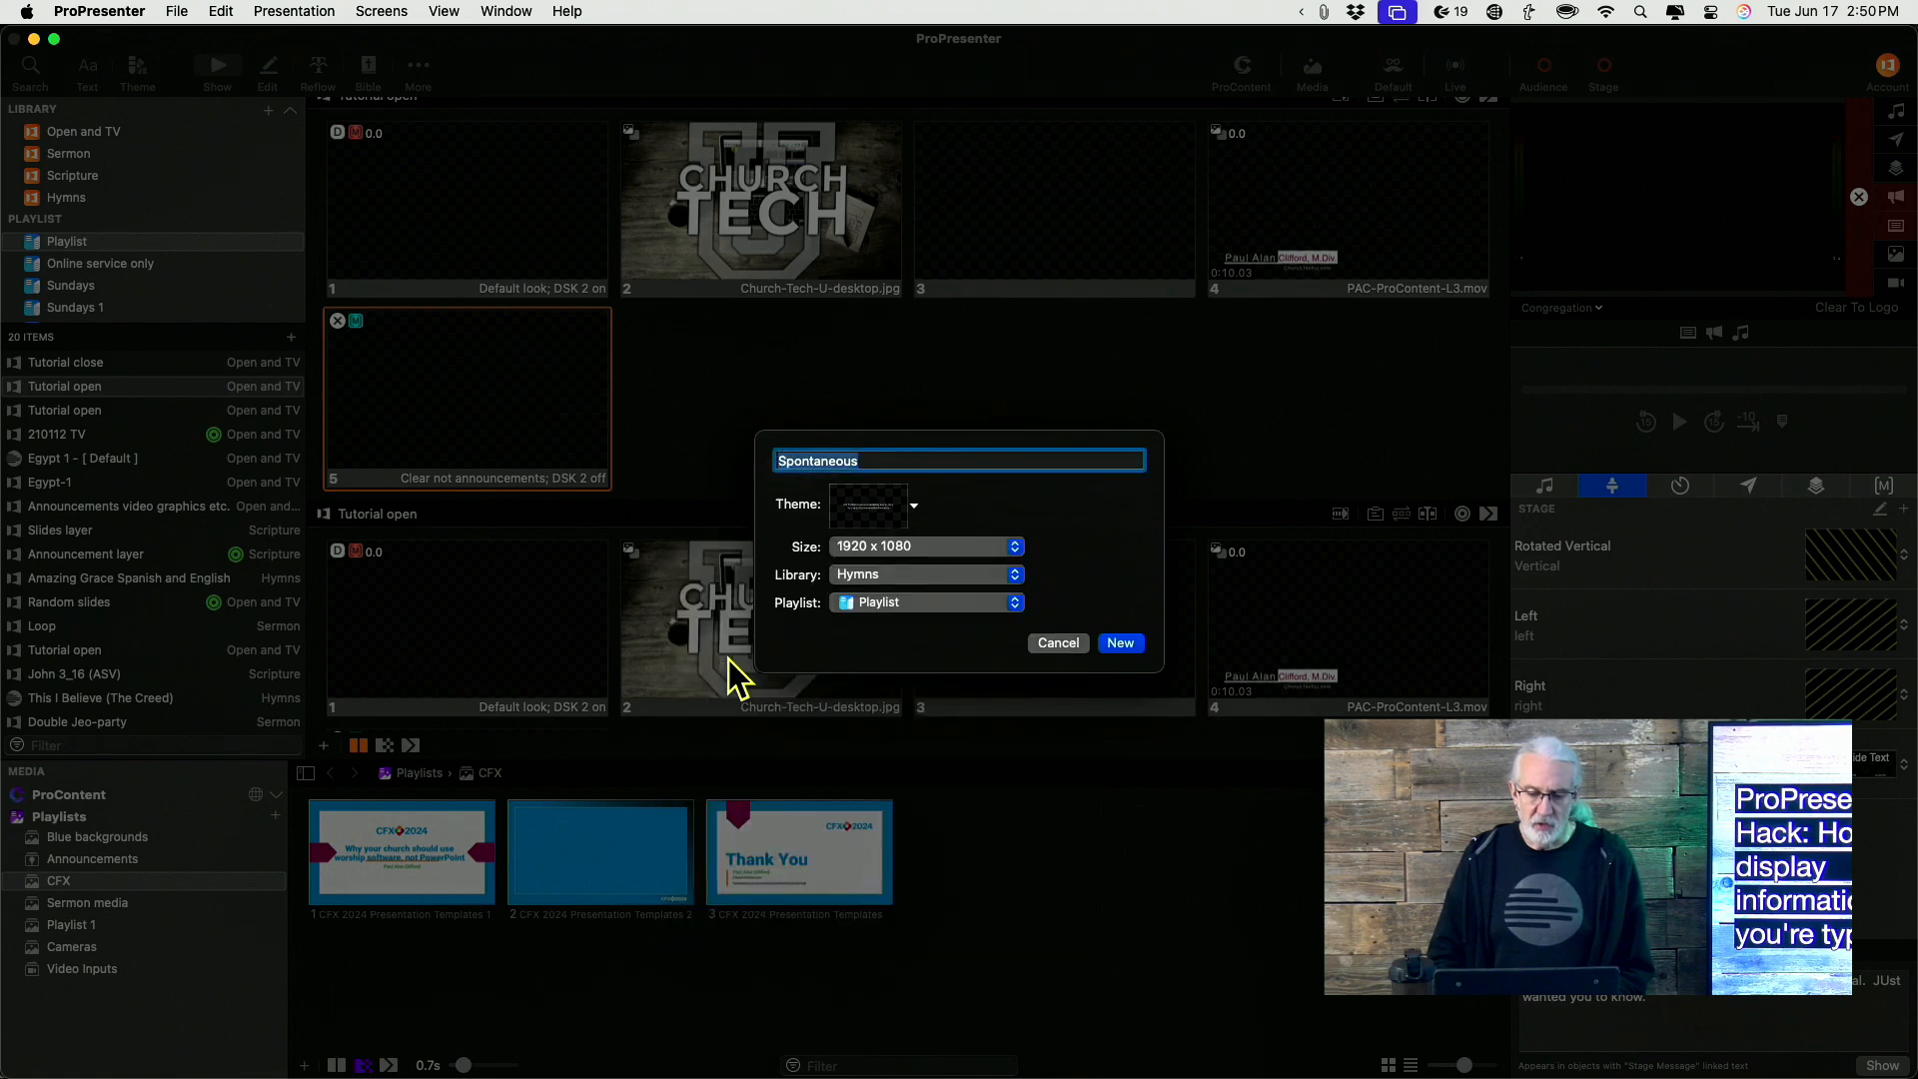
pyautogui.click(1137, 643)
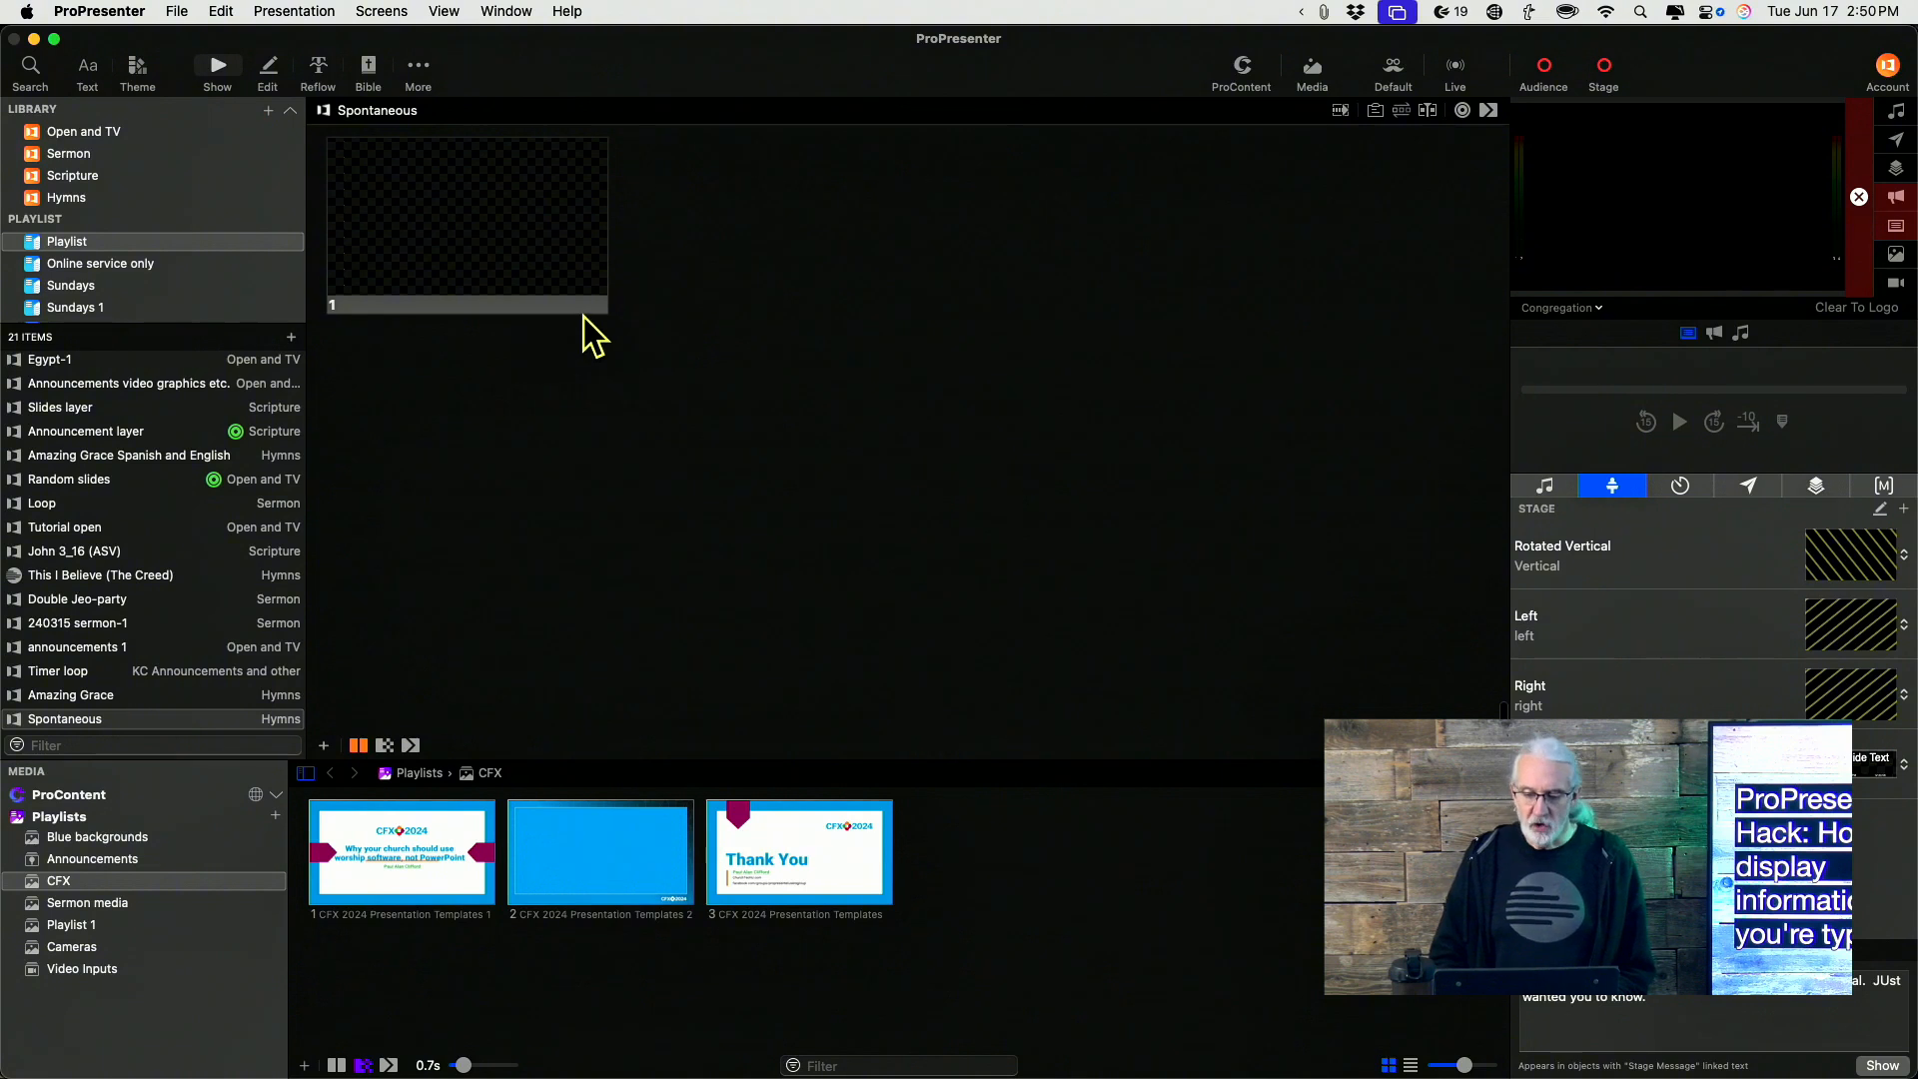
# Open the first slide in the slide editor and replace its placeholder text with La;sdjfdldafj
pyautogui.rightClick(495, 241)
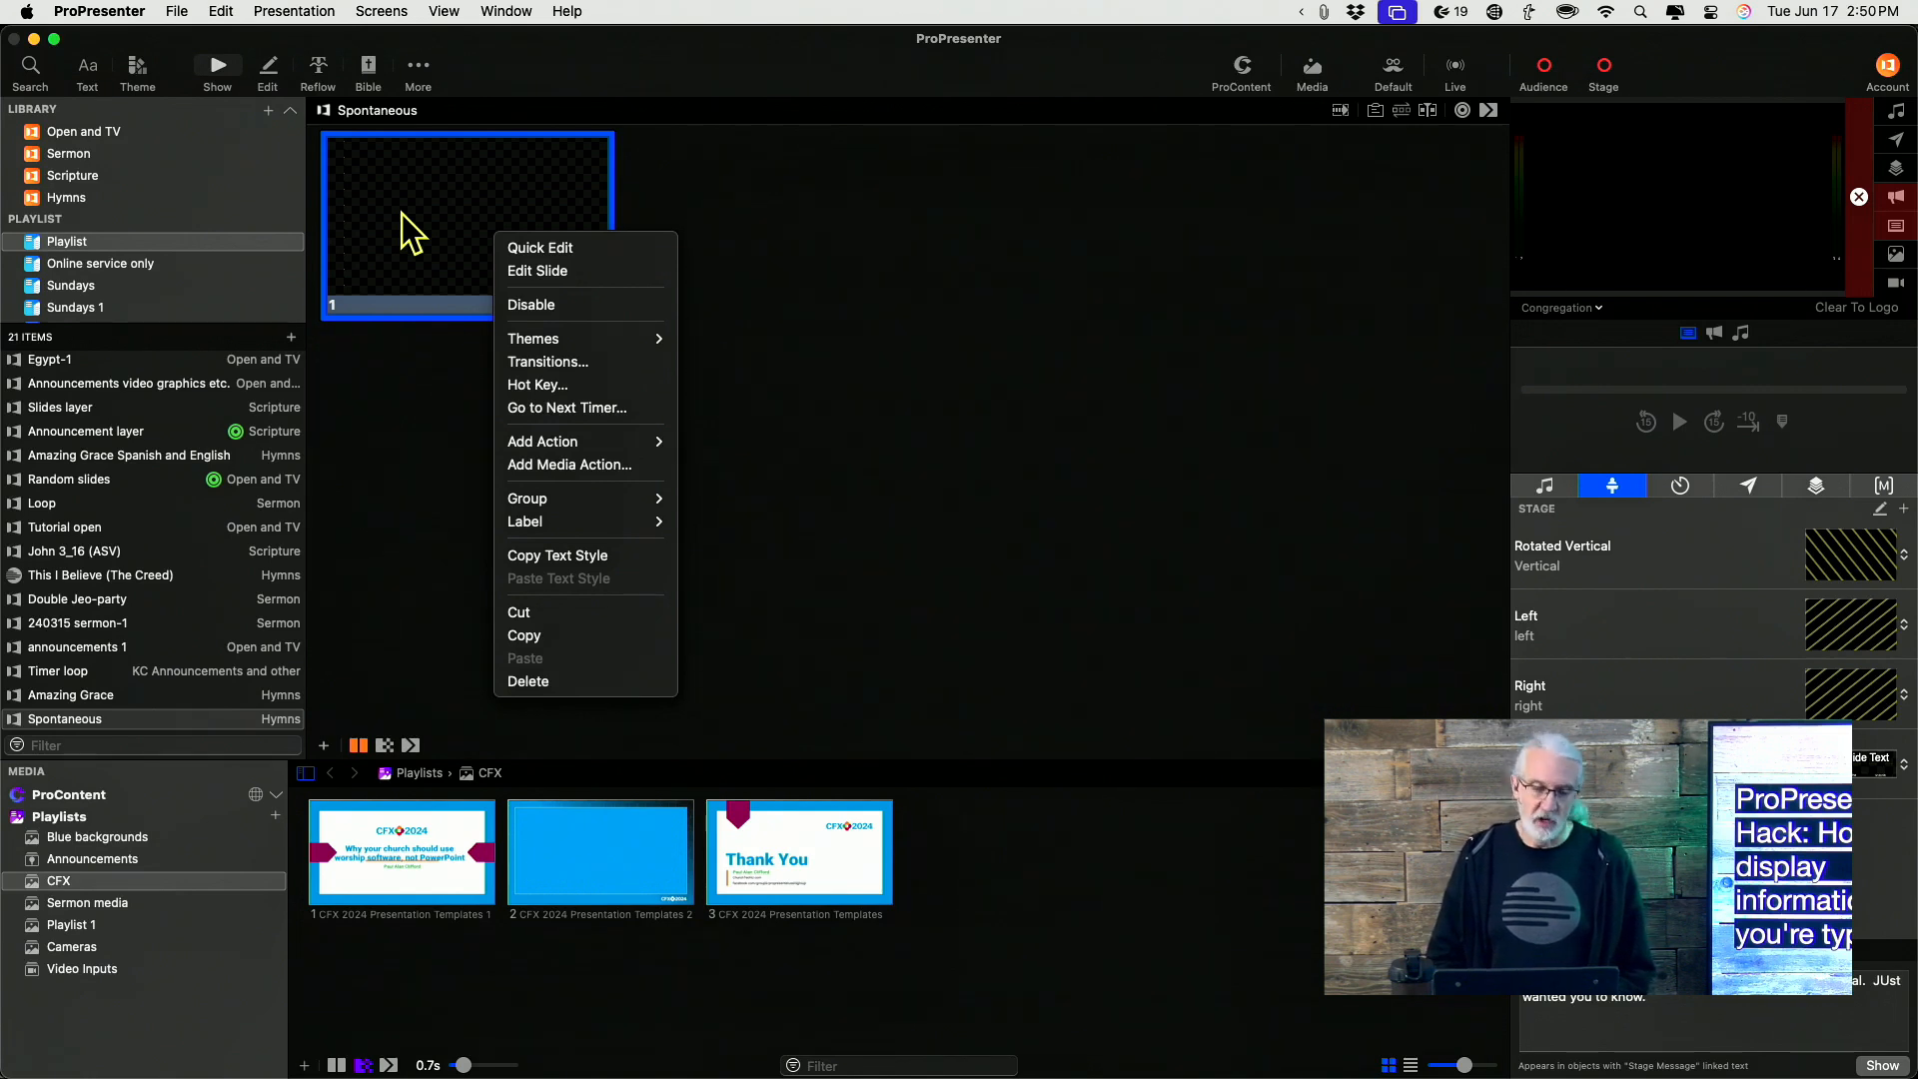
pyautogui.click(543, 272)
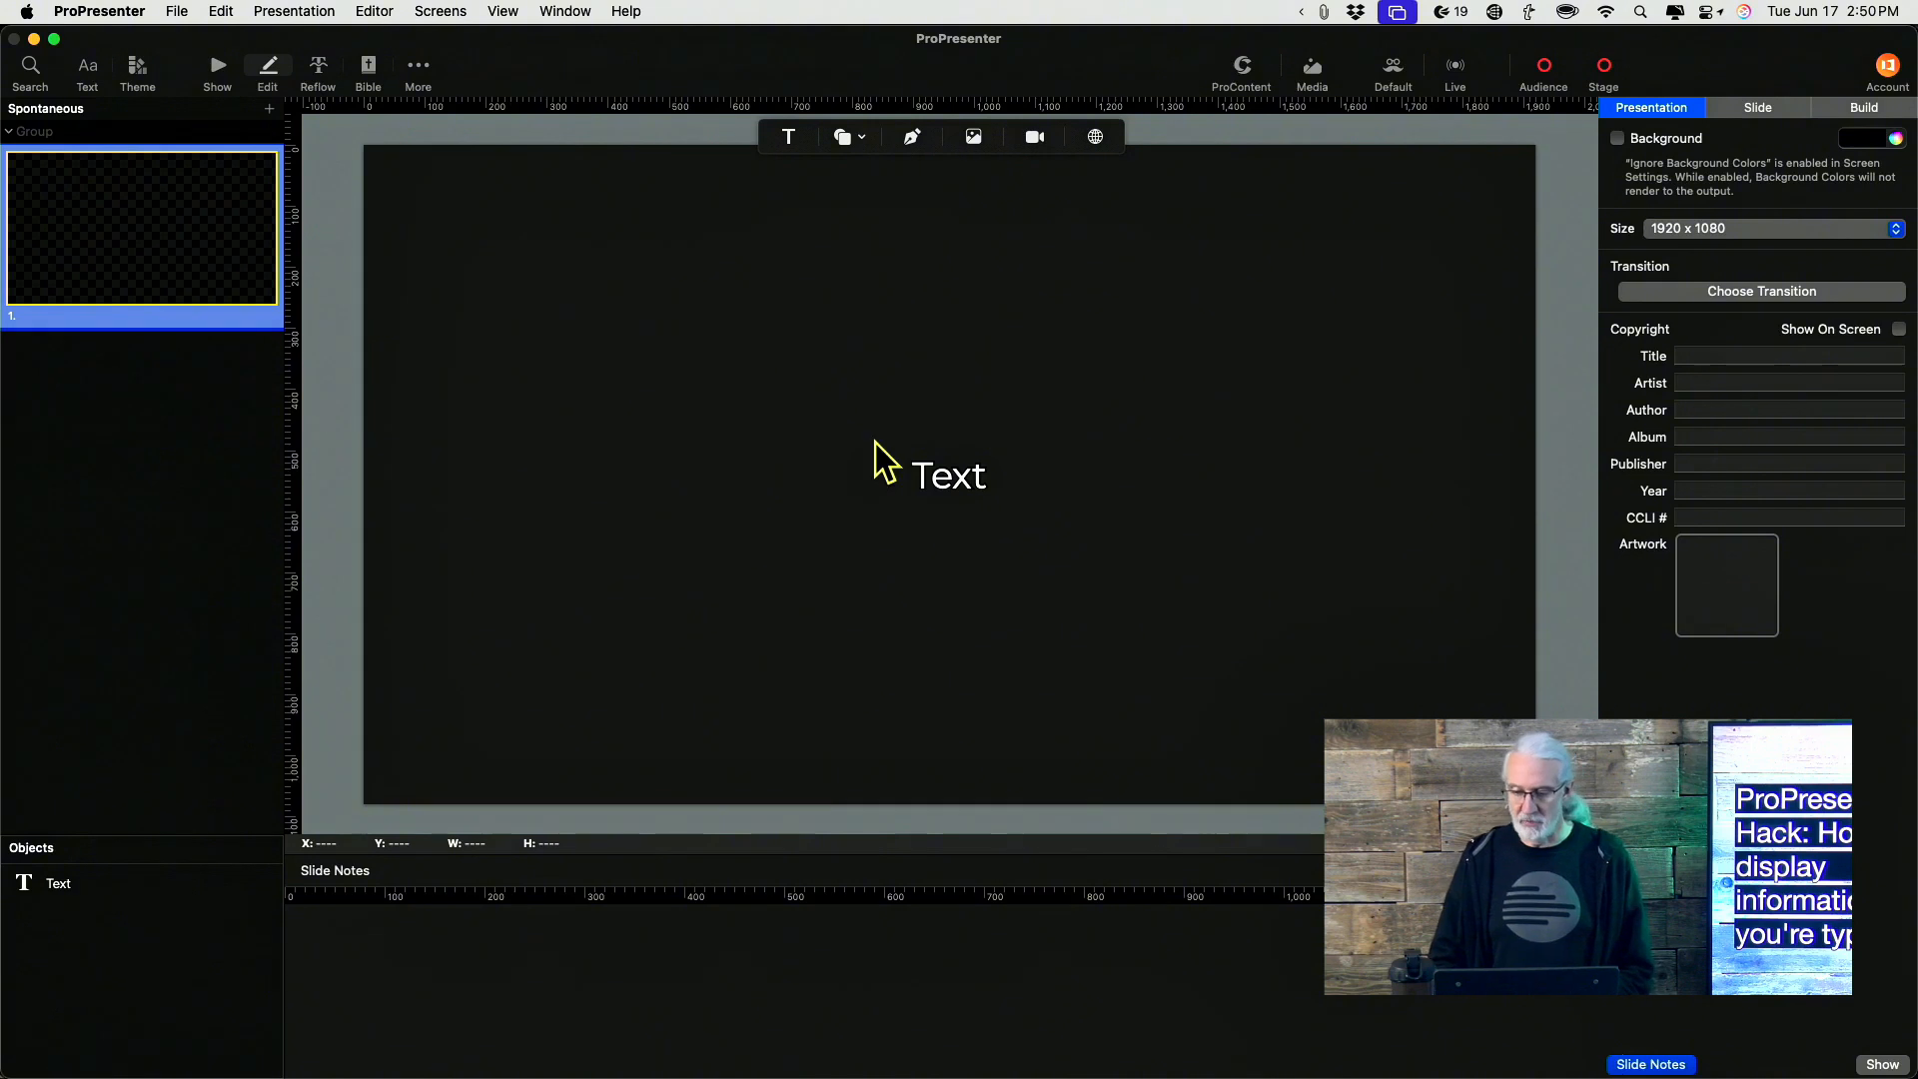
pyautogui.click(937, 475)
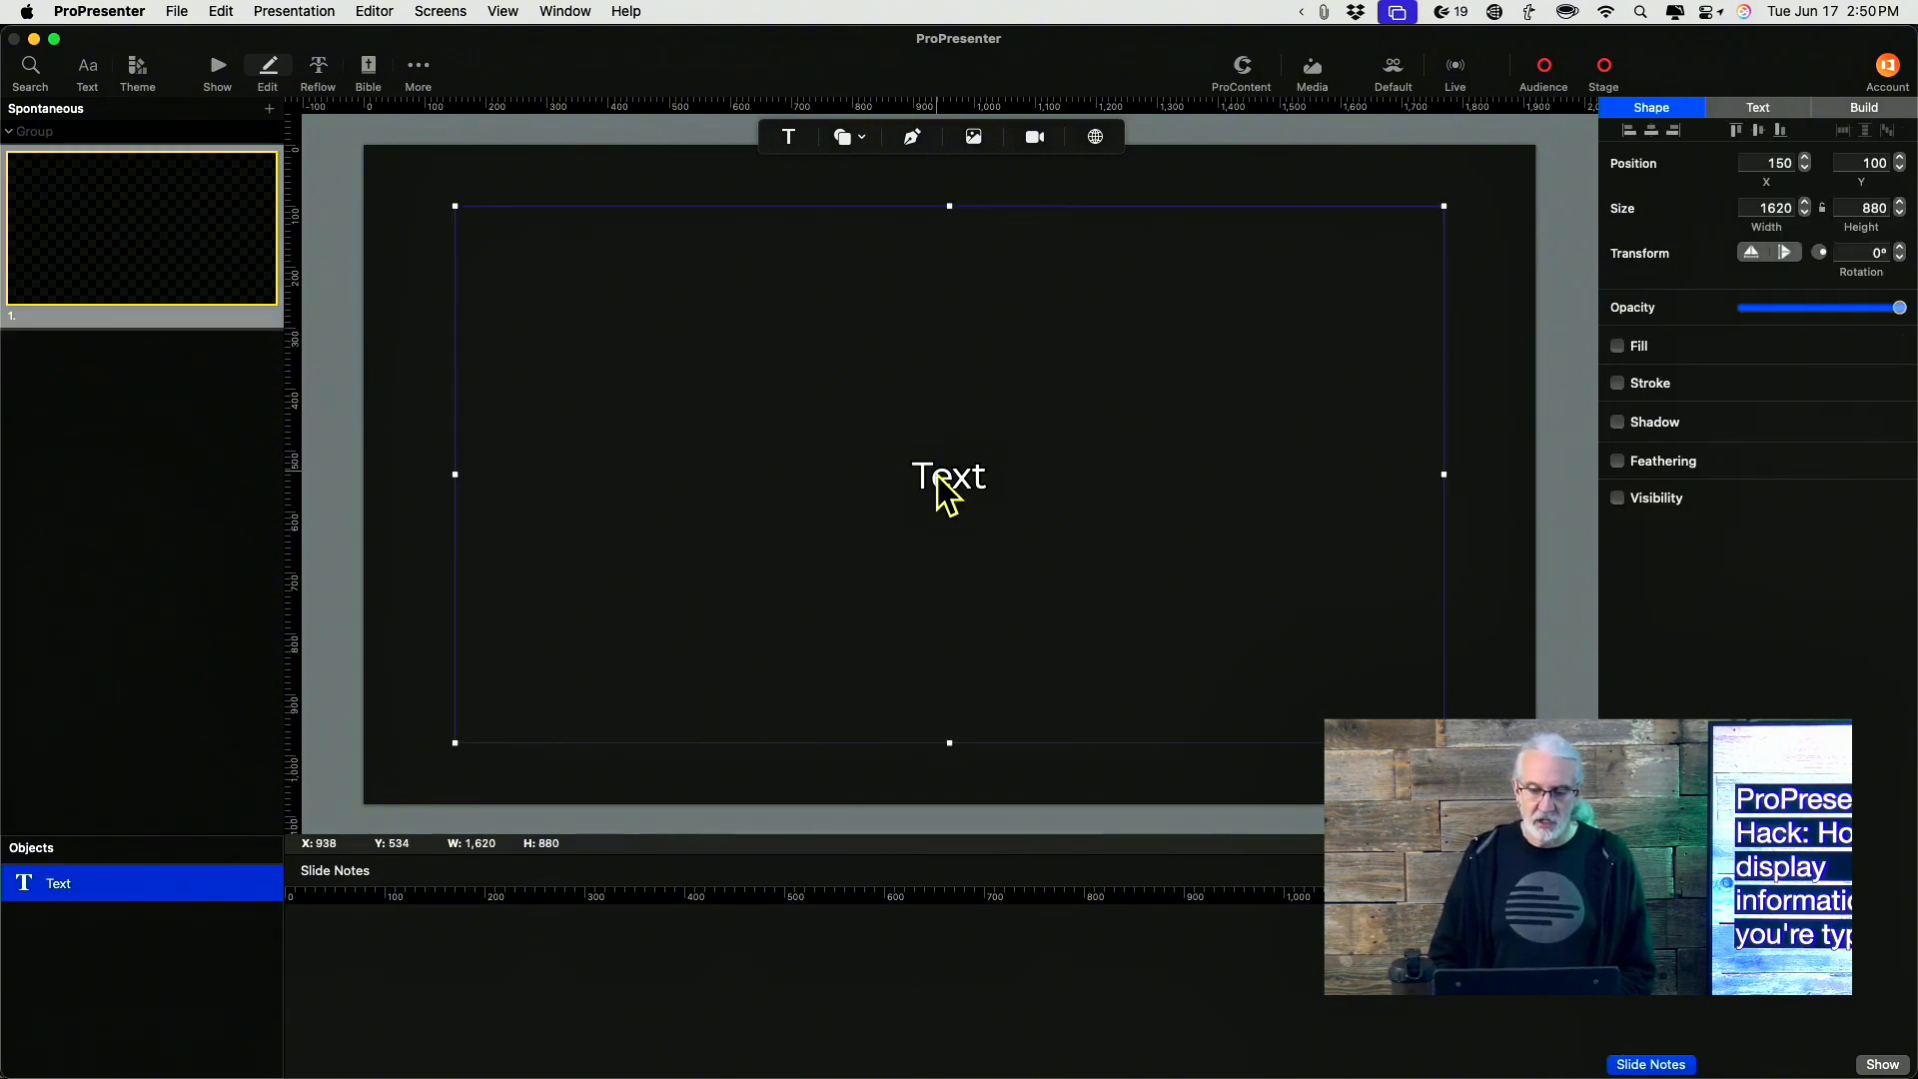
pyautogui.doubleClick(937, 476)
pyautogui.write('la;sdjfdldafj')
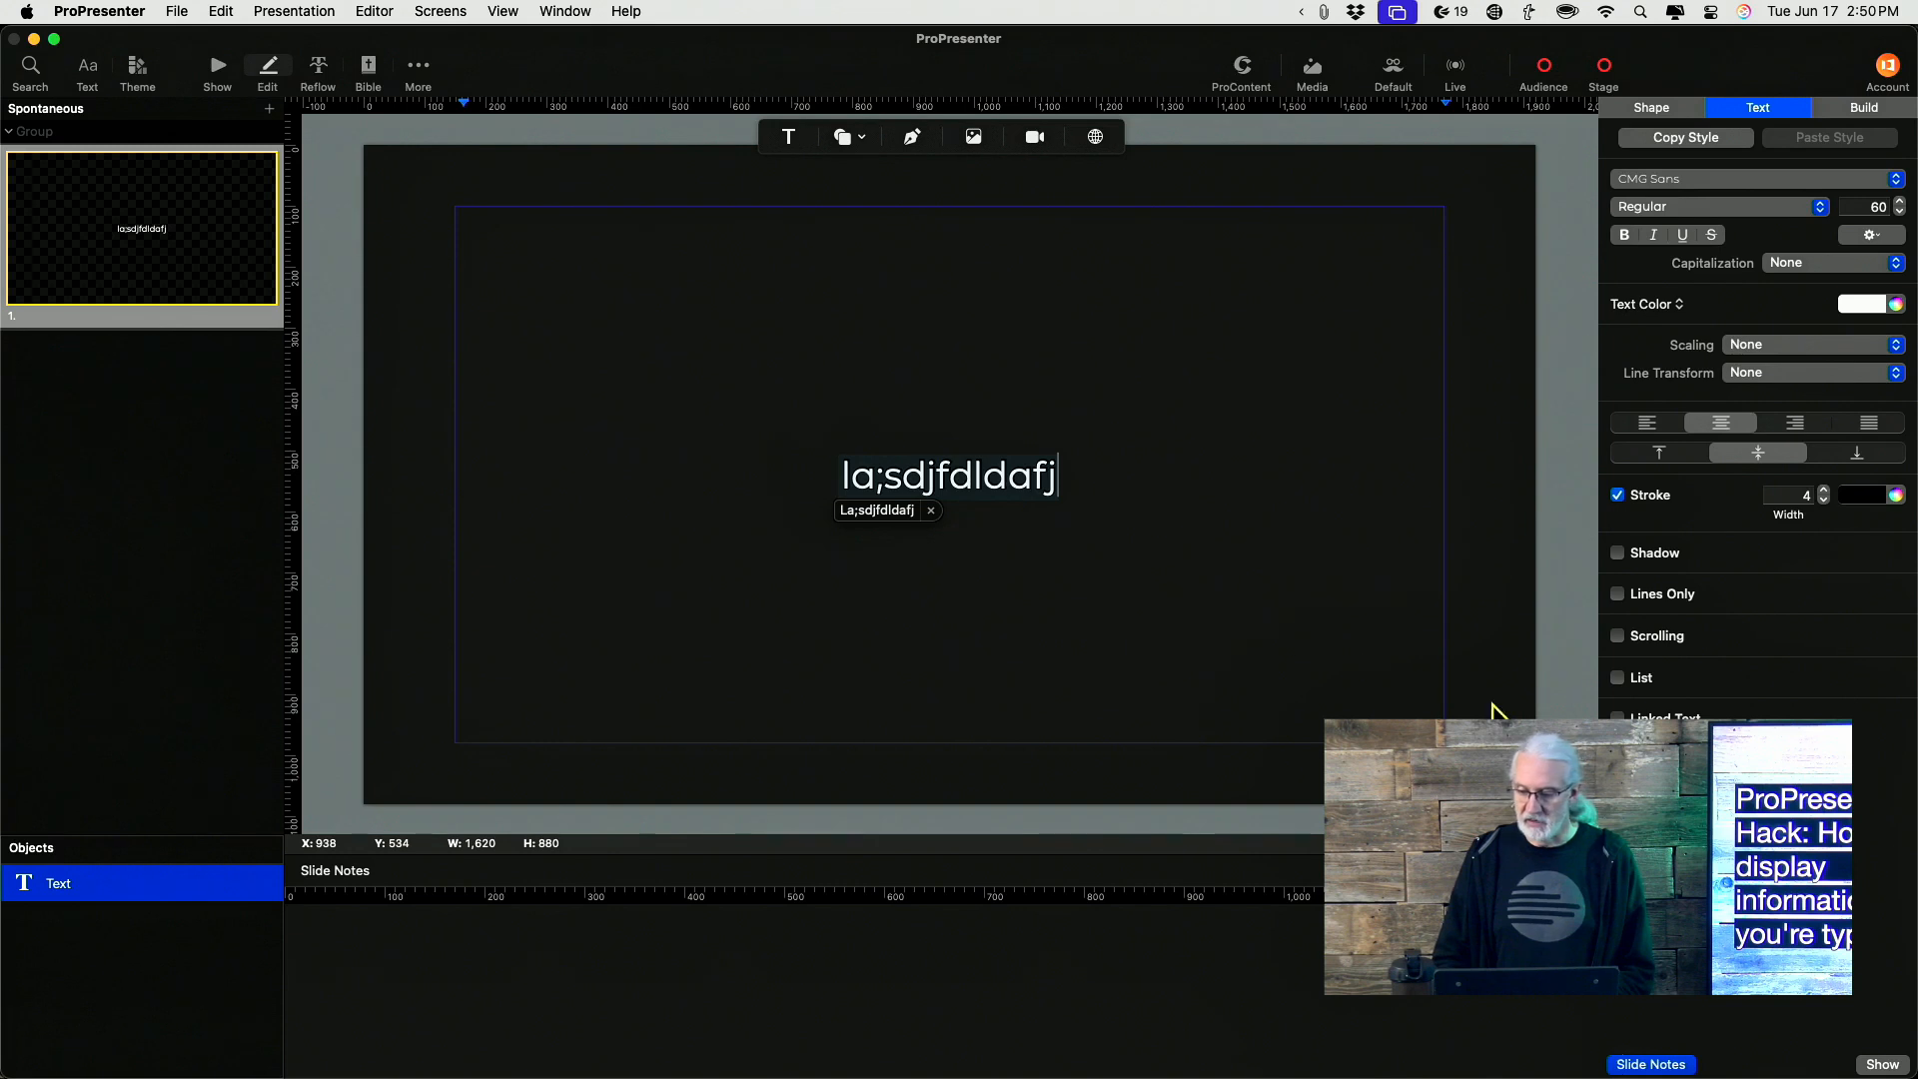
pyautogui.click(1877, 1064)
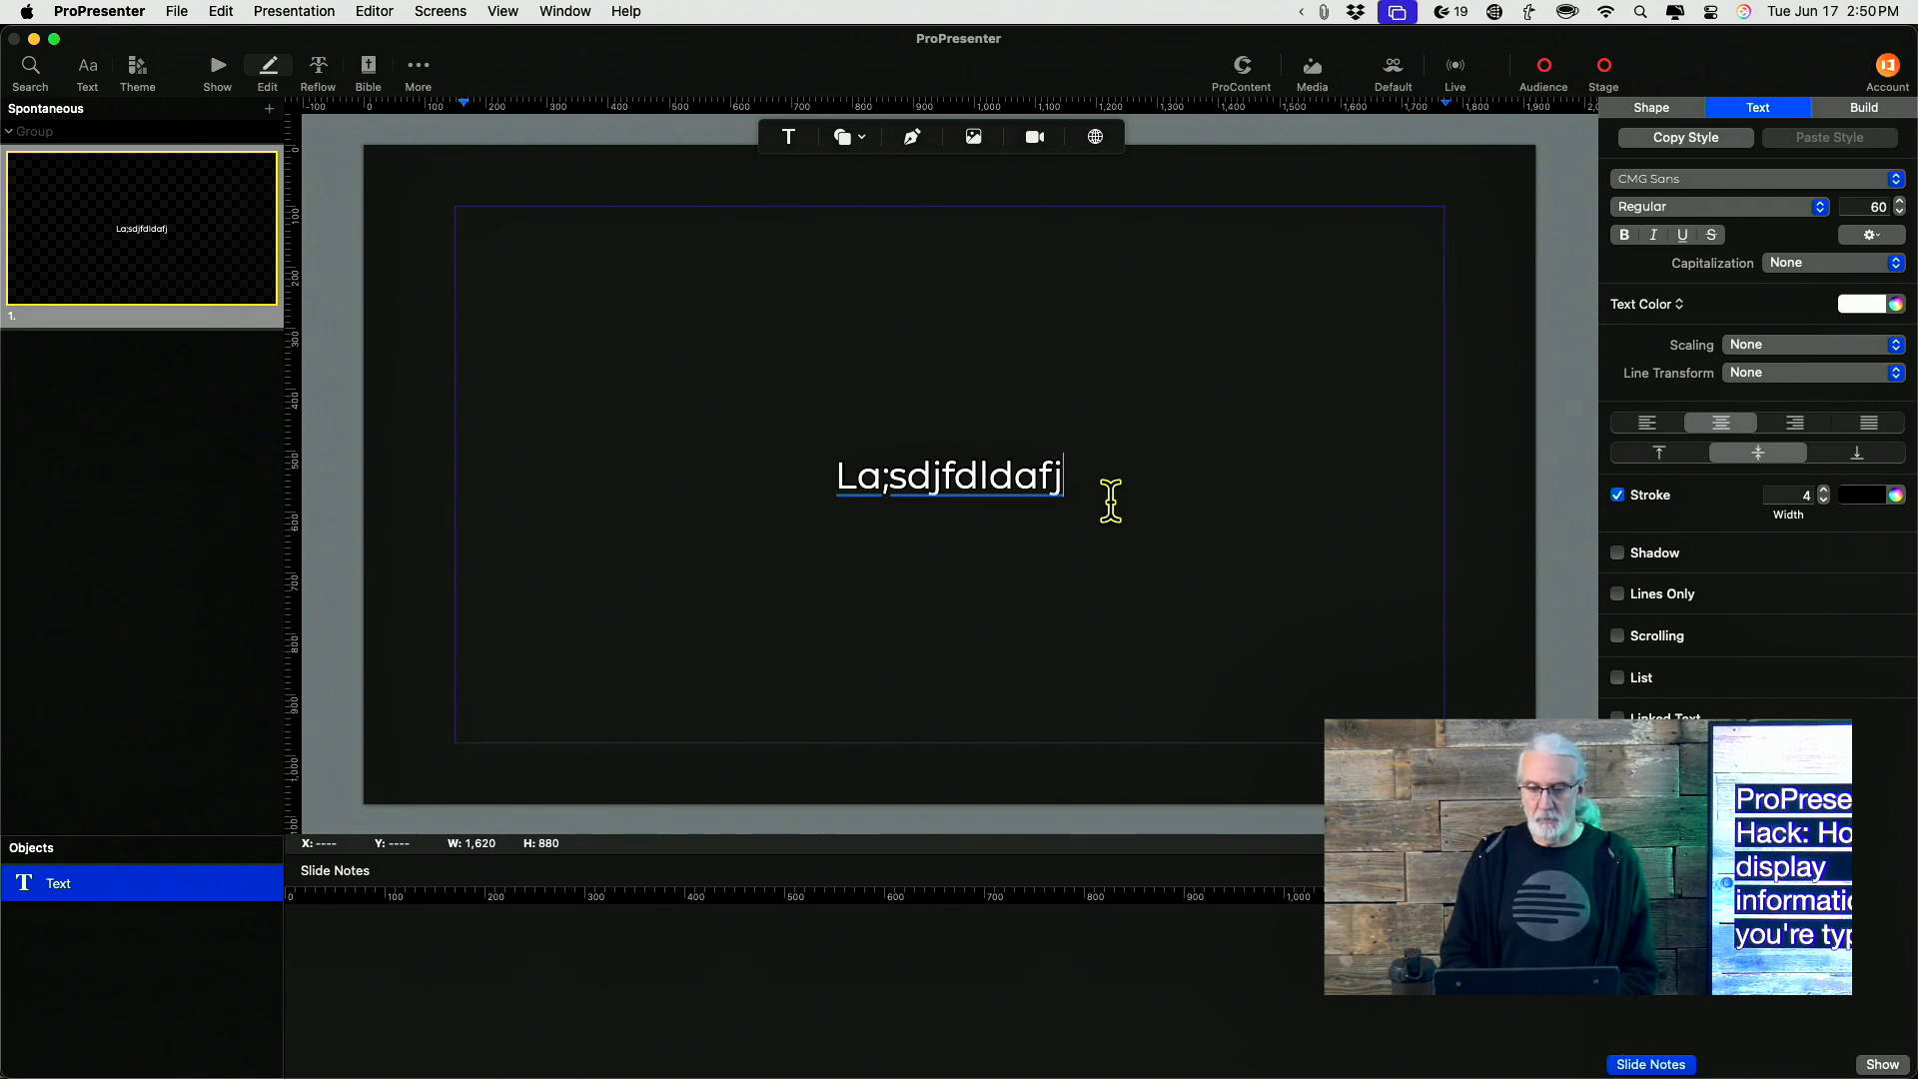
# Add a second line reading ldk kdl to the slide's text box
pyautogui.press('Return')
pyautogui.write('ldk;aasldkfs')
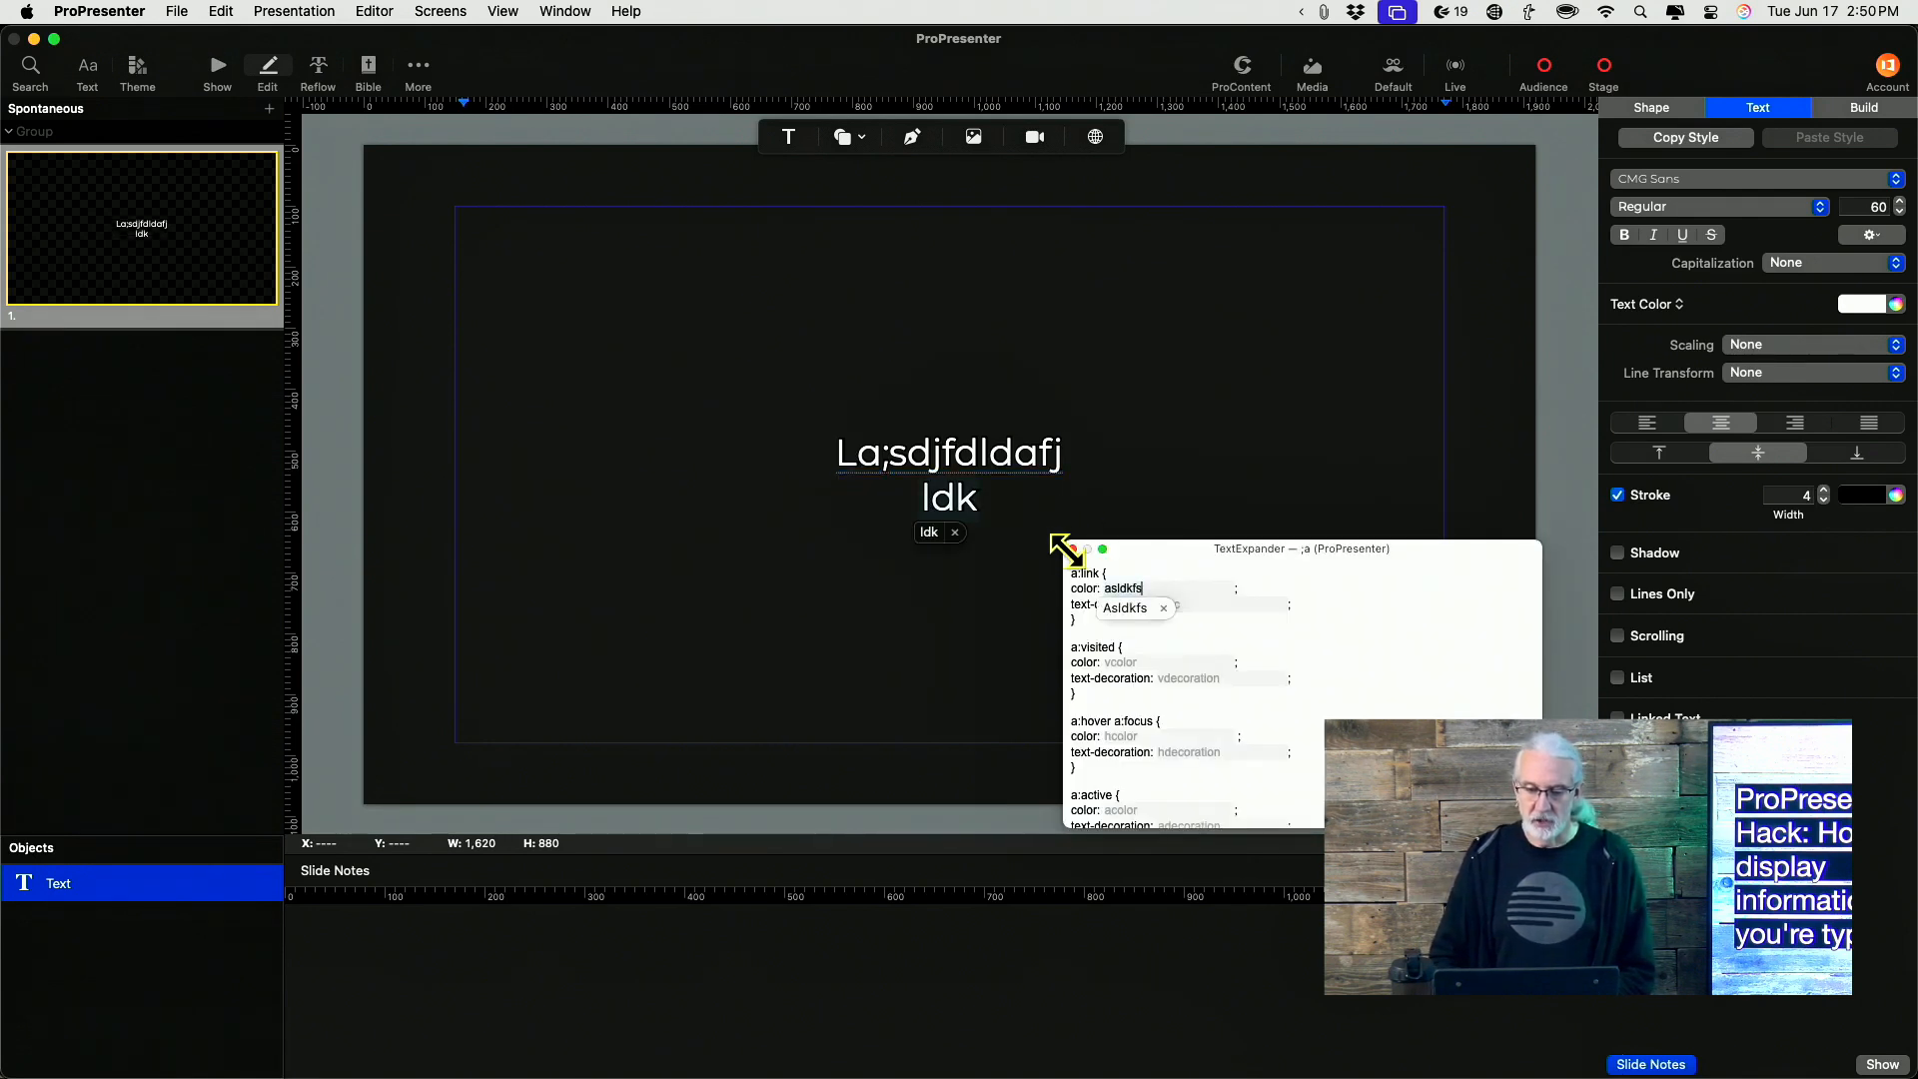
pyautogui.moveTo(1069, 544)
pyautogui.mouseDown()
pyautogui.moveTo(1079, 429)
pyautogui.moveTo(1057, 531)
pyautogui.moveTo(1079, 433)
pyautogui.moveTo(1073, 556)
pyautogui.mouseUp()
pyautogui.click(1073, 553)
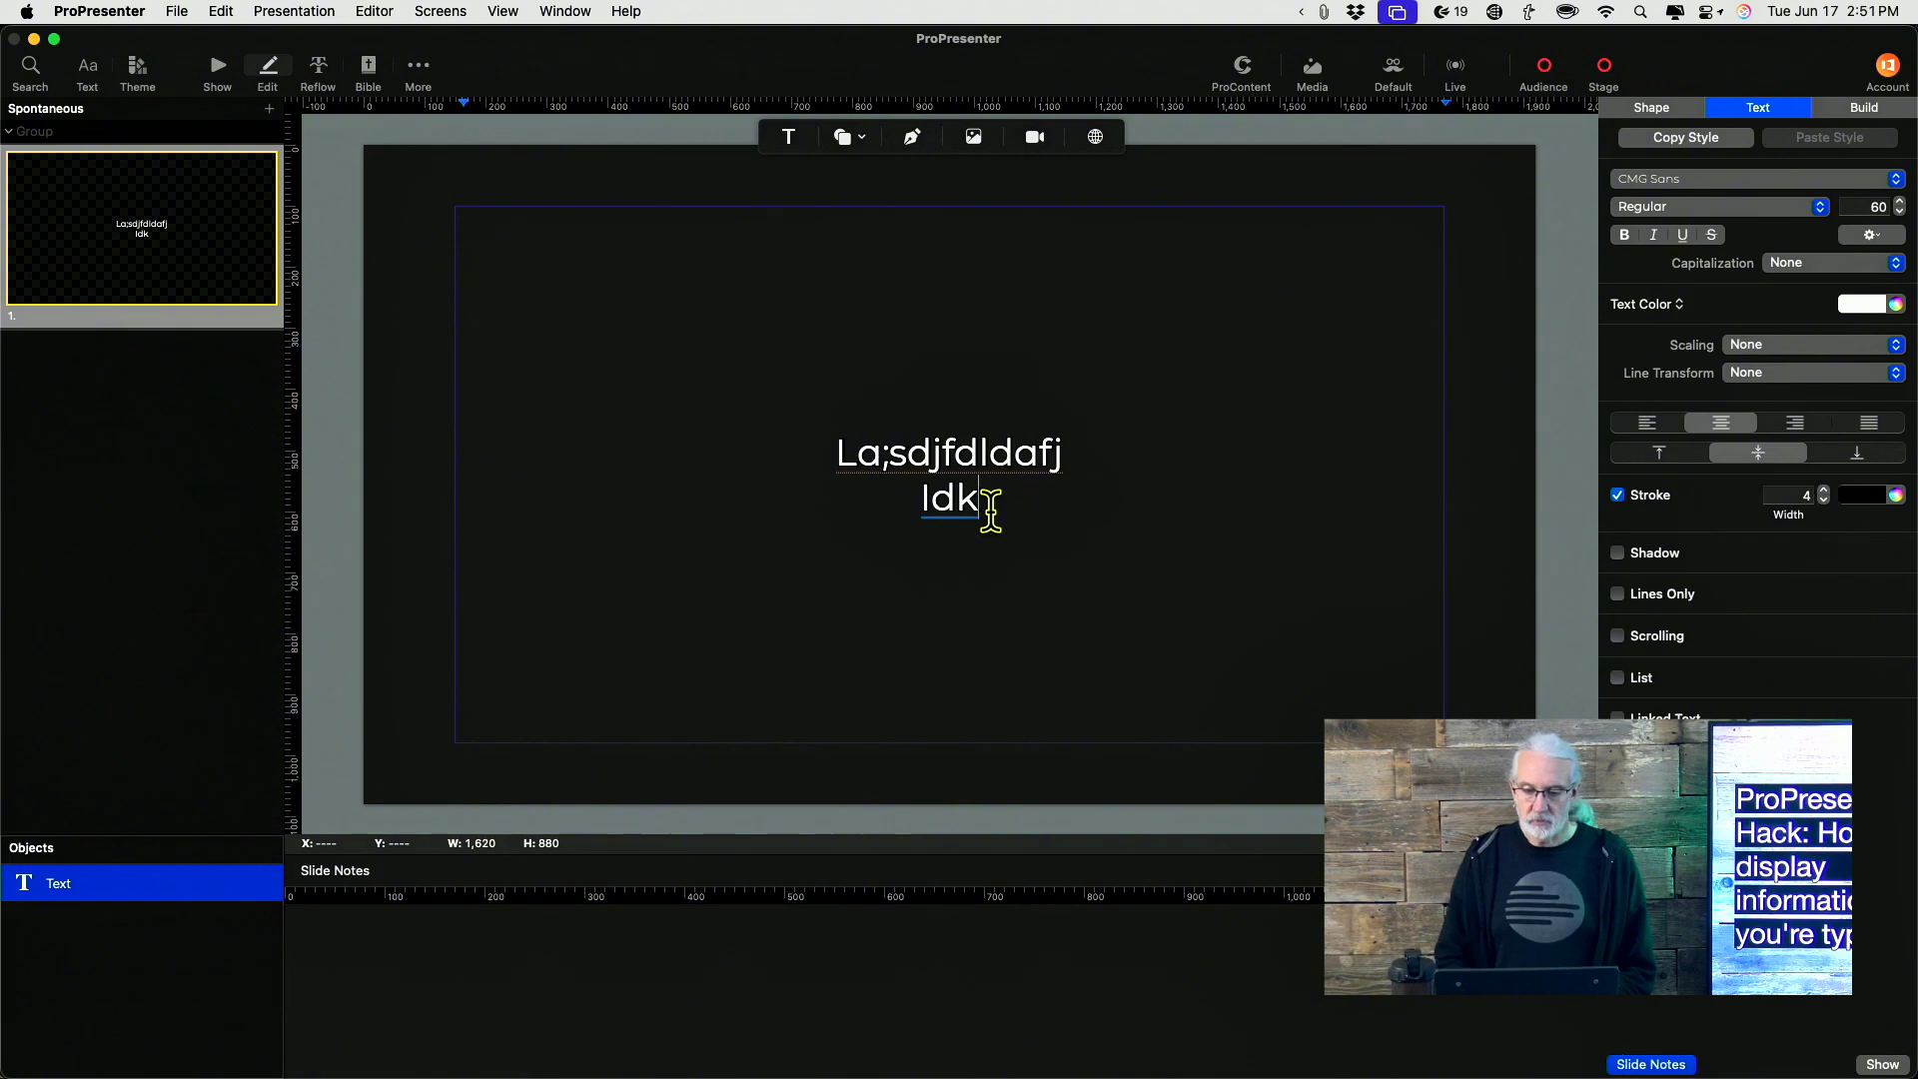
pyautogui.write('kdl')
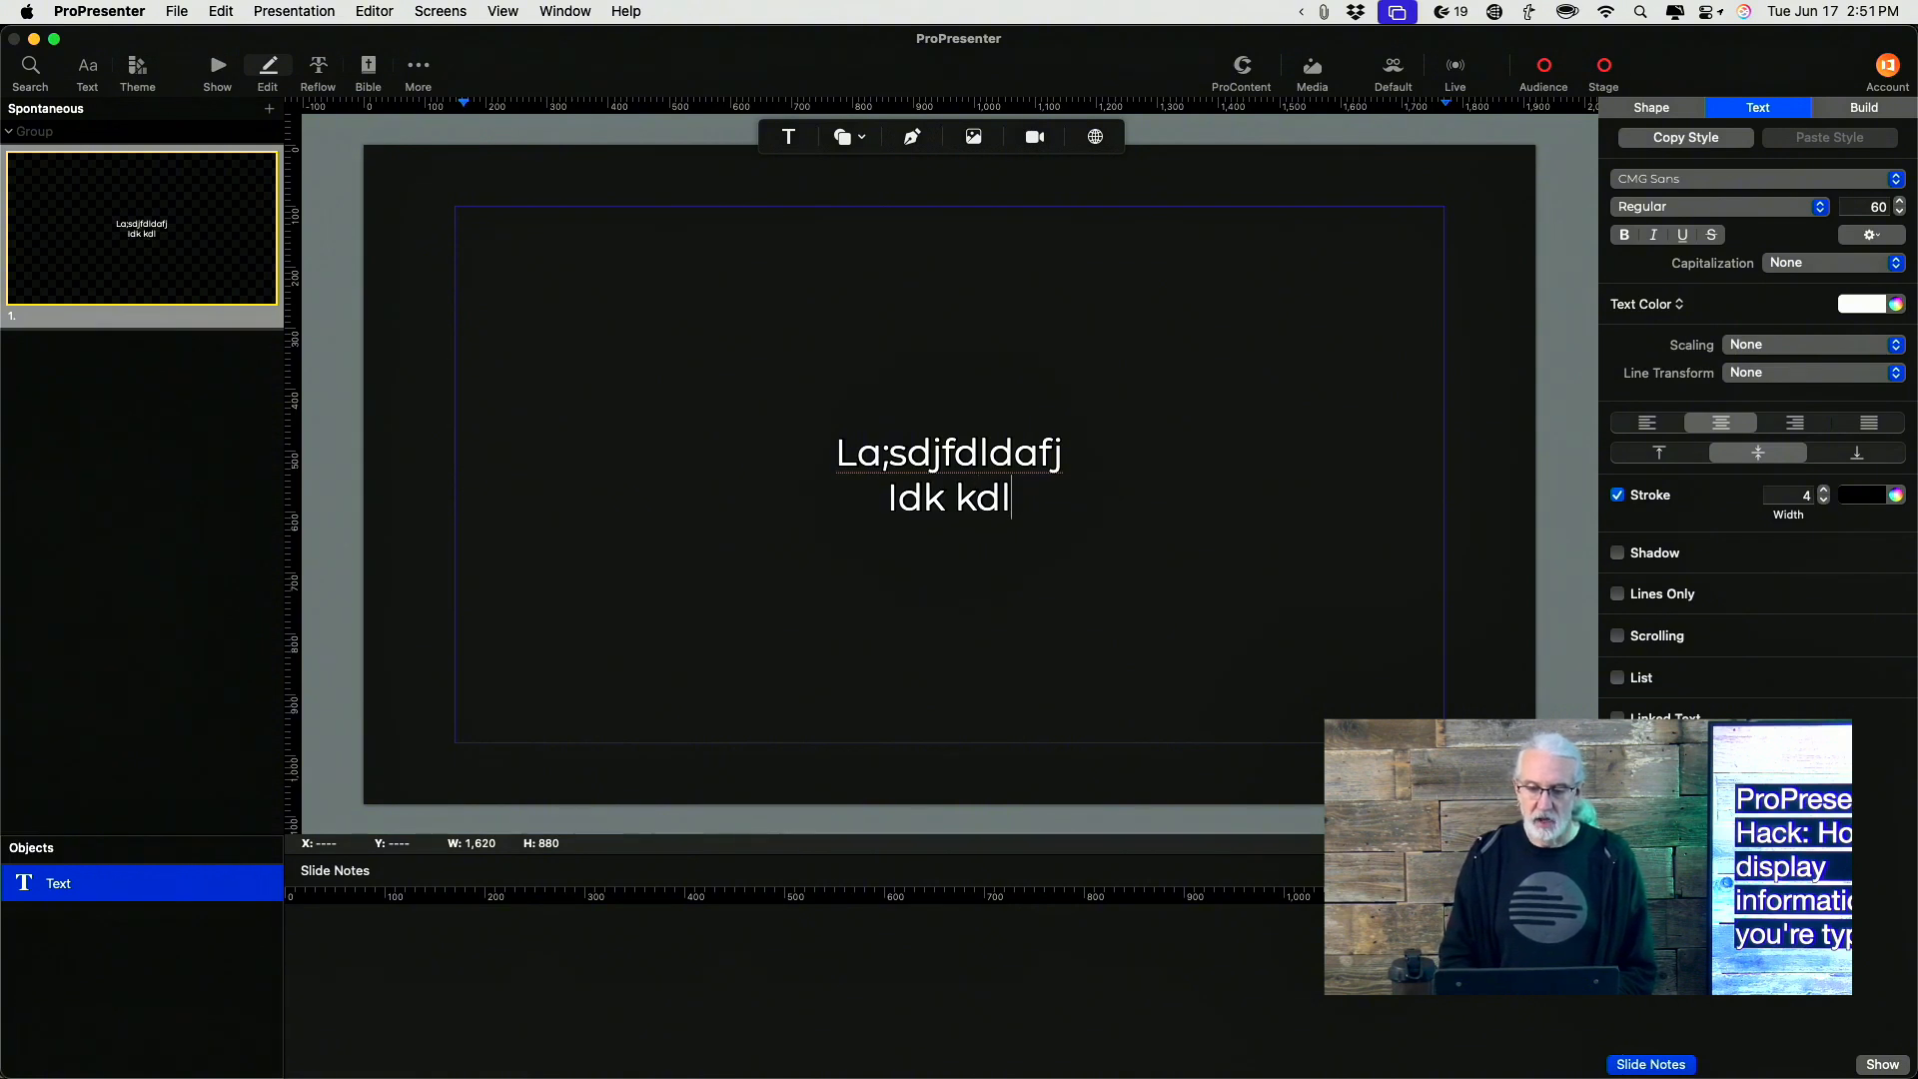
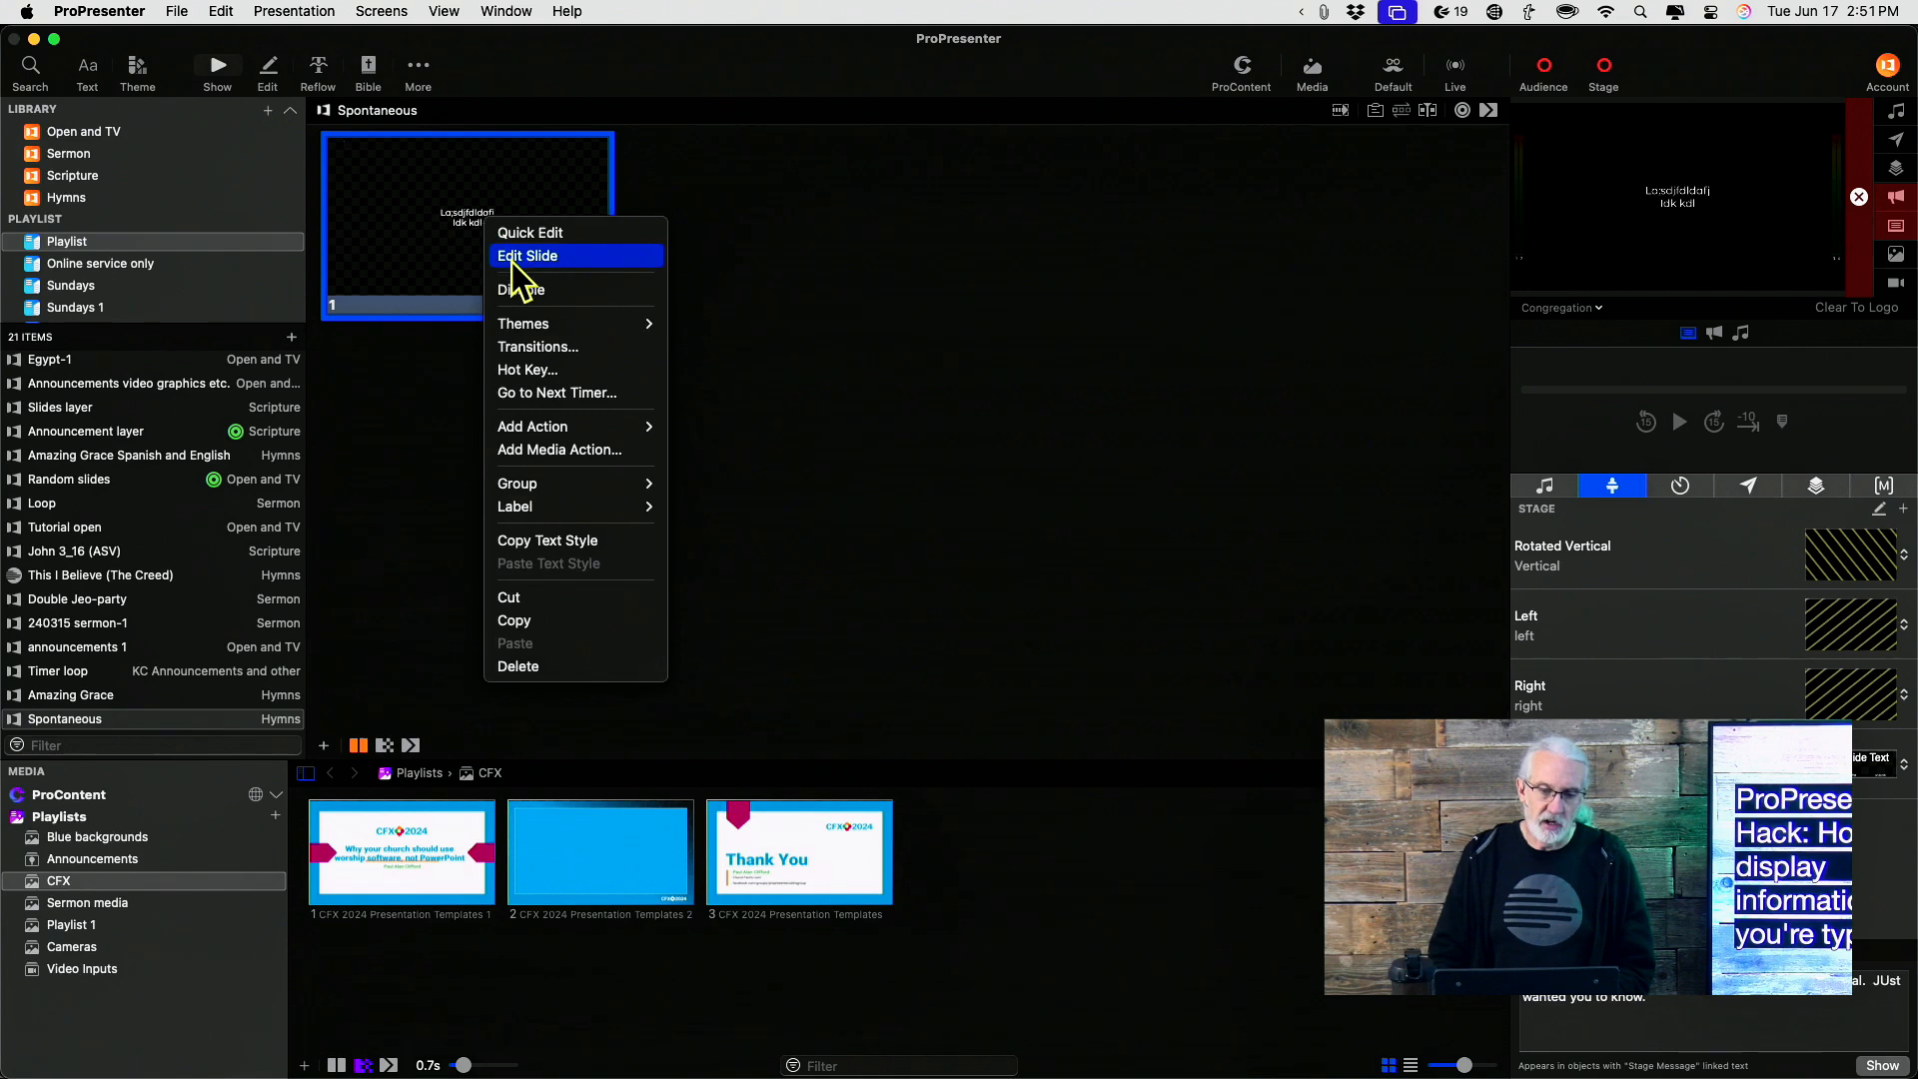
# Quick-edit the first slide and add a third line reading Dskfj s
pyautogui.click(514, 233)
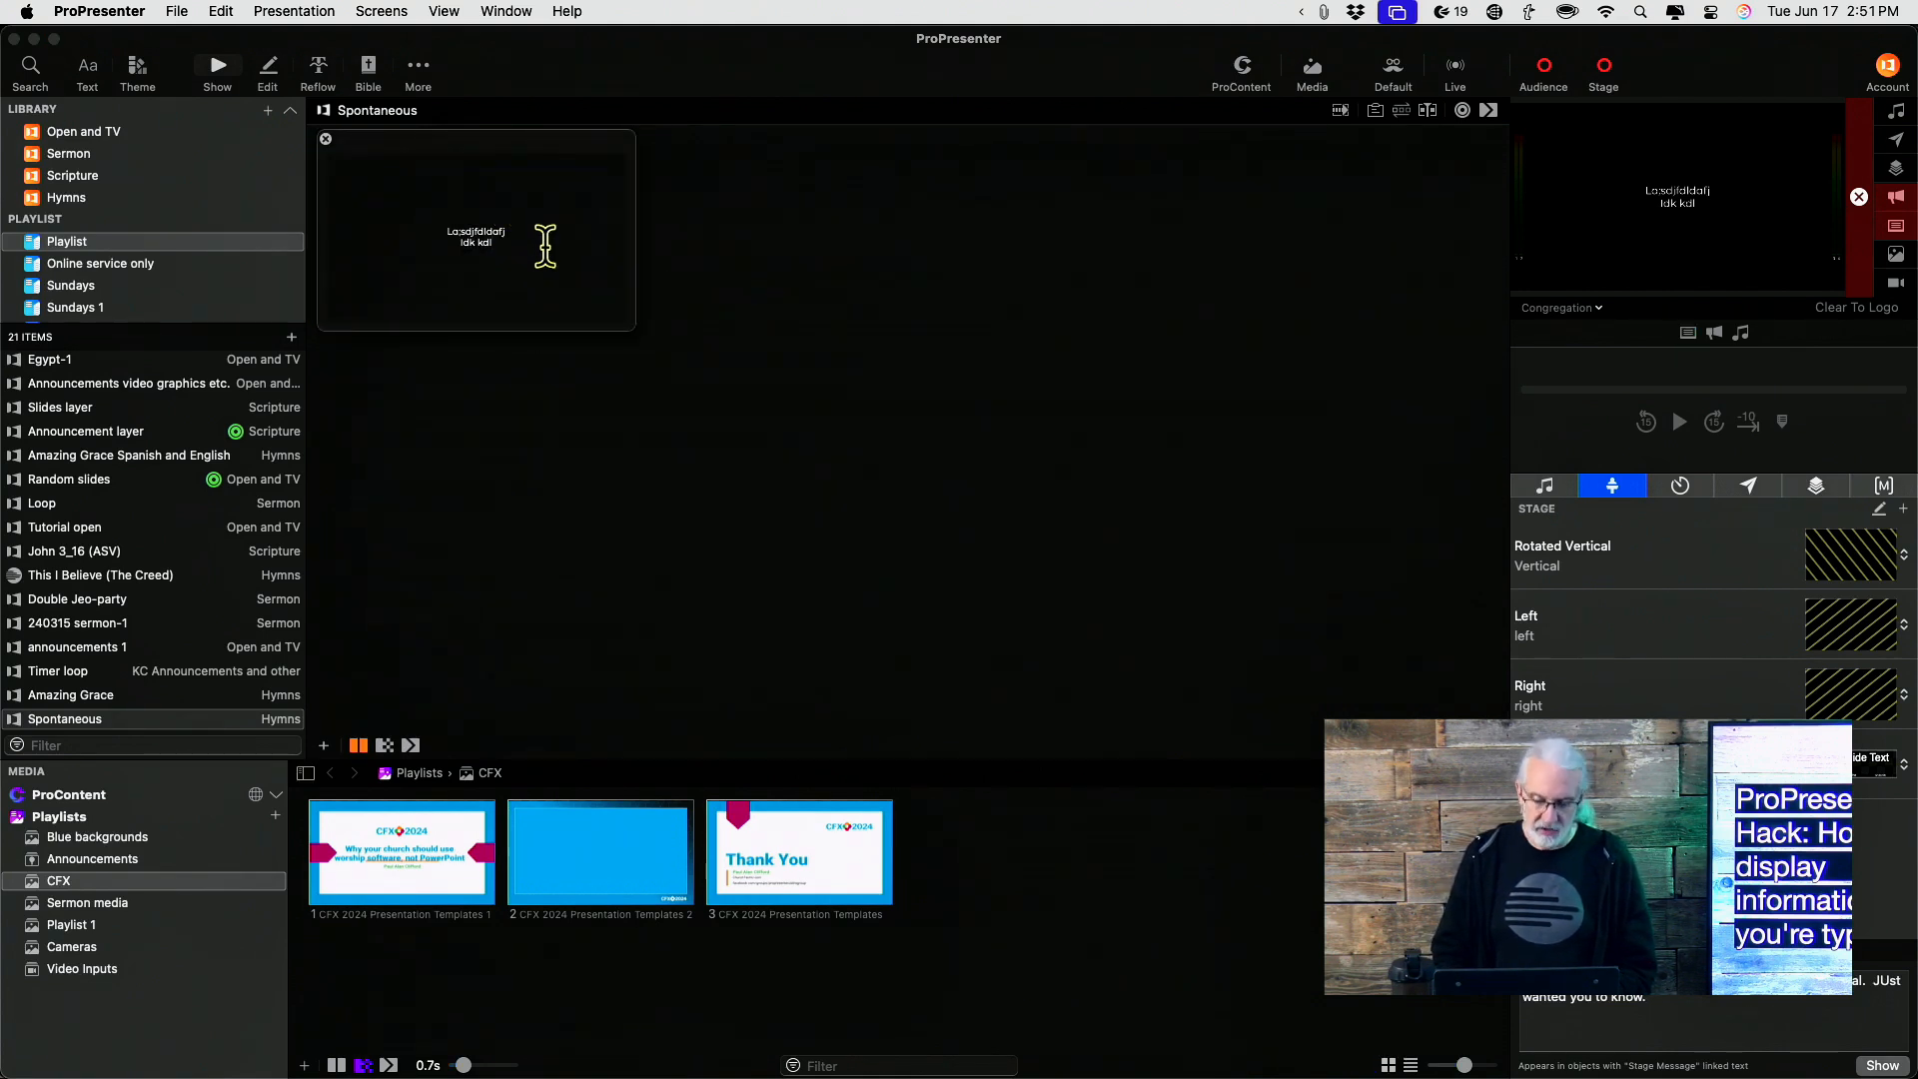
pyautogui.press('Return')
pyautogui.write('dl Dskfj s')
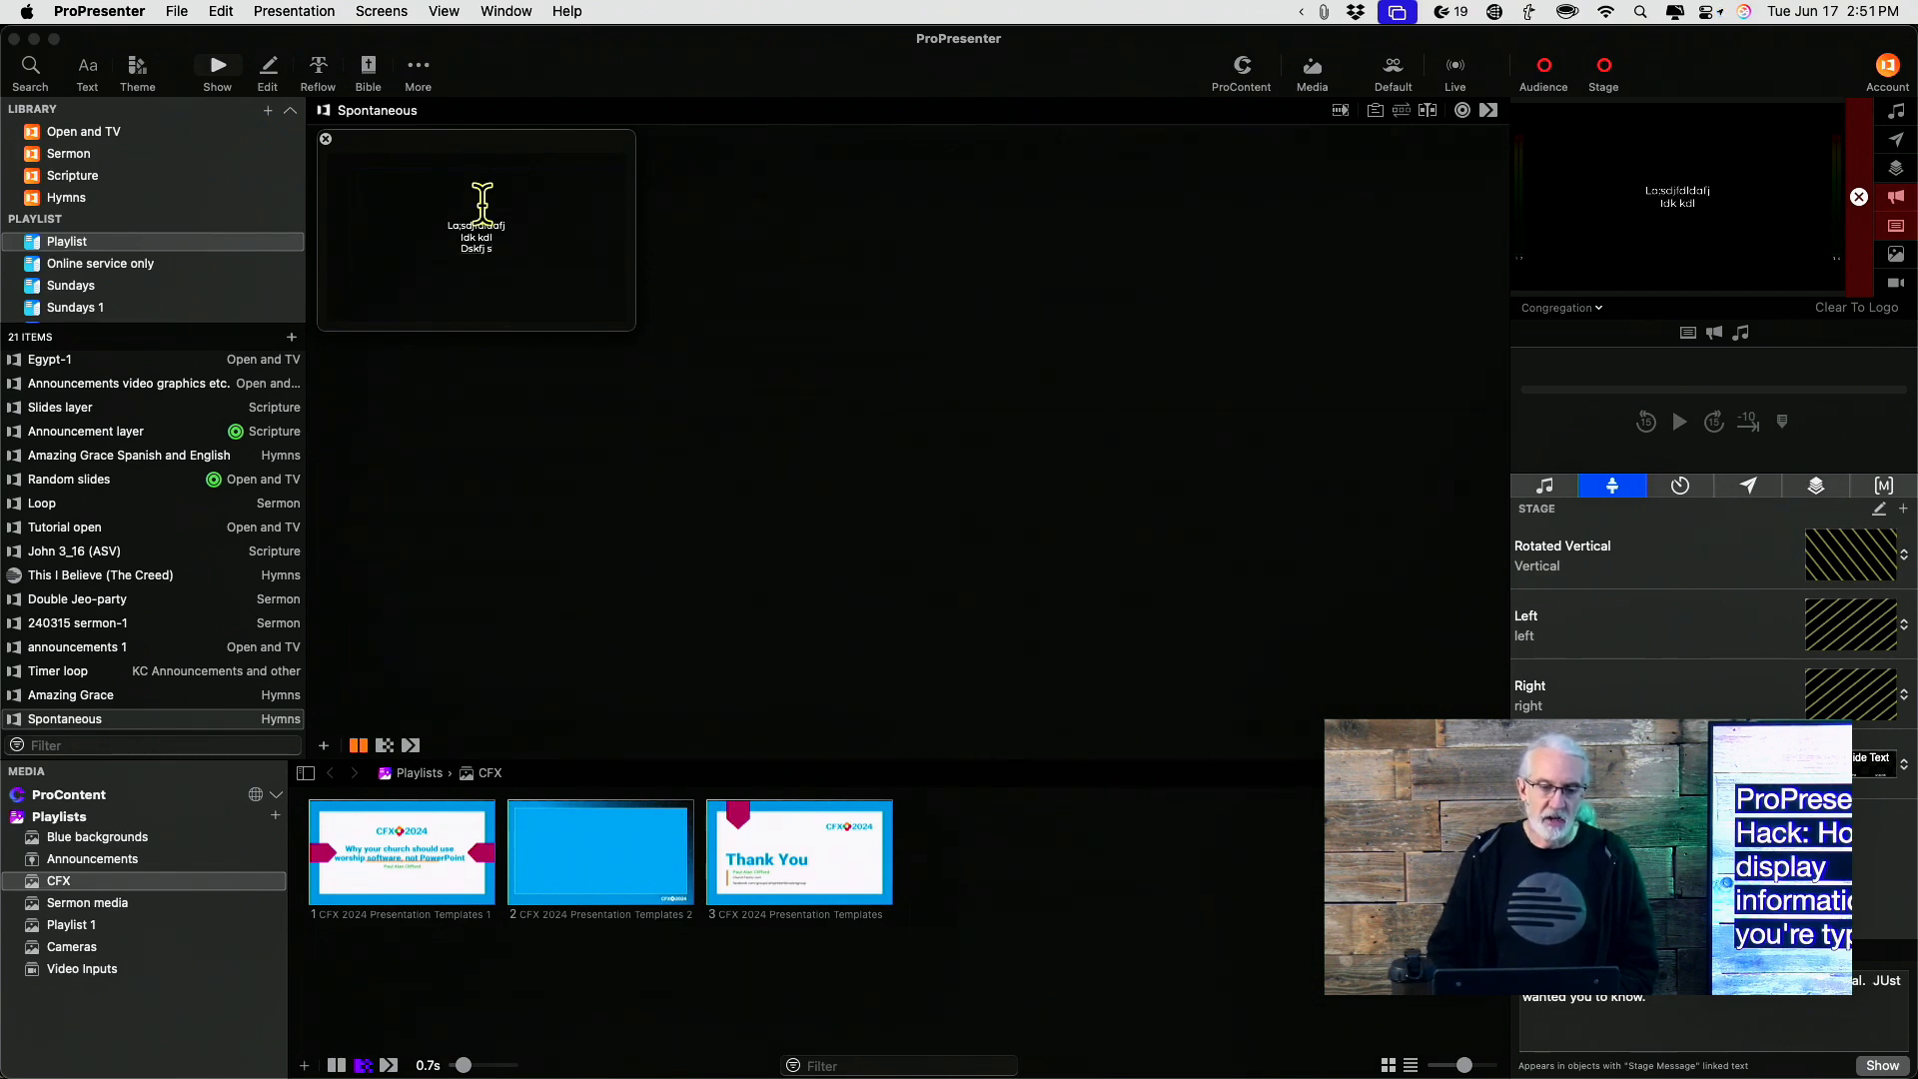
pyautogui.click(326, 139)
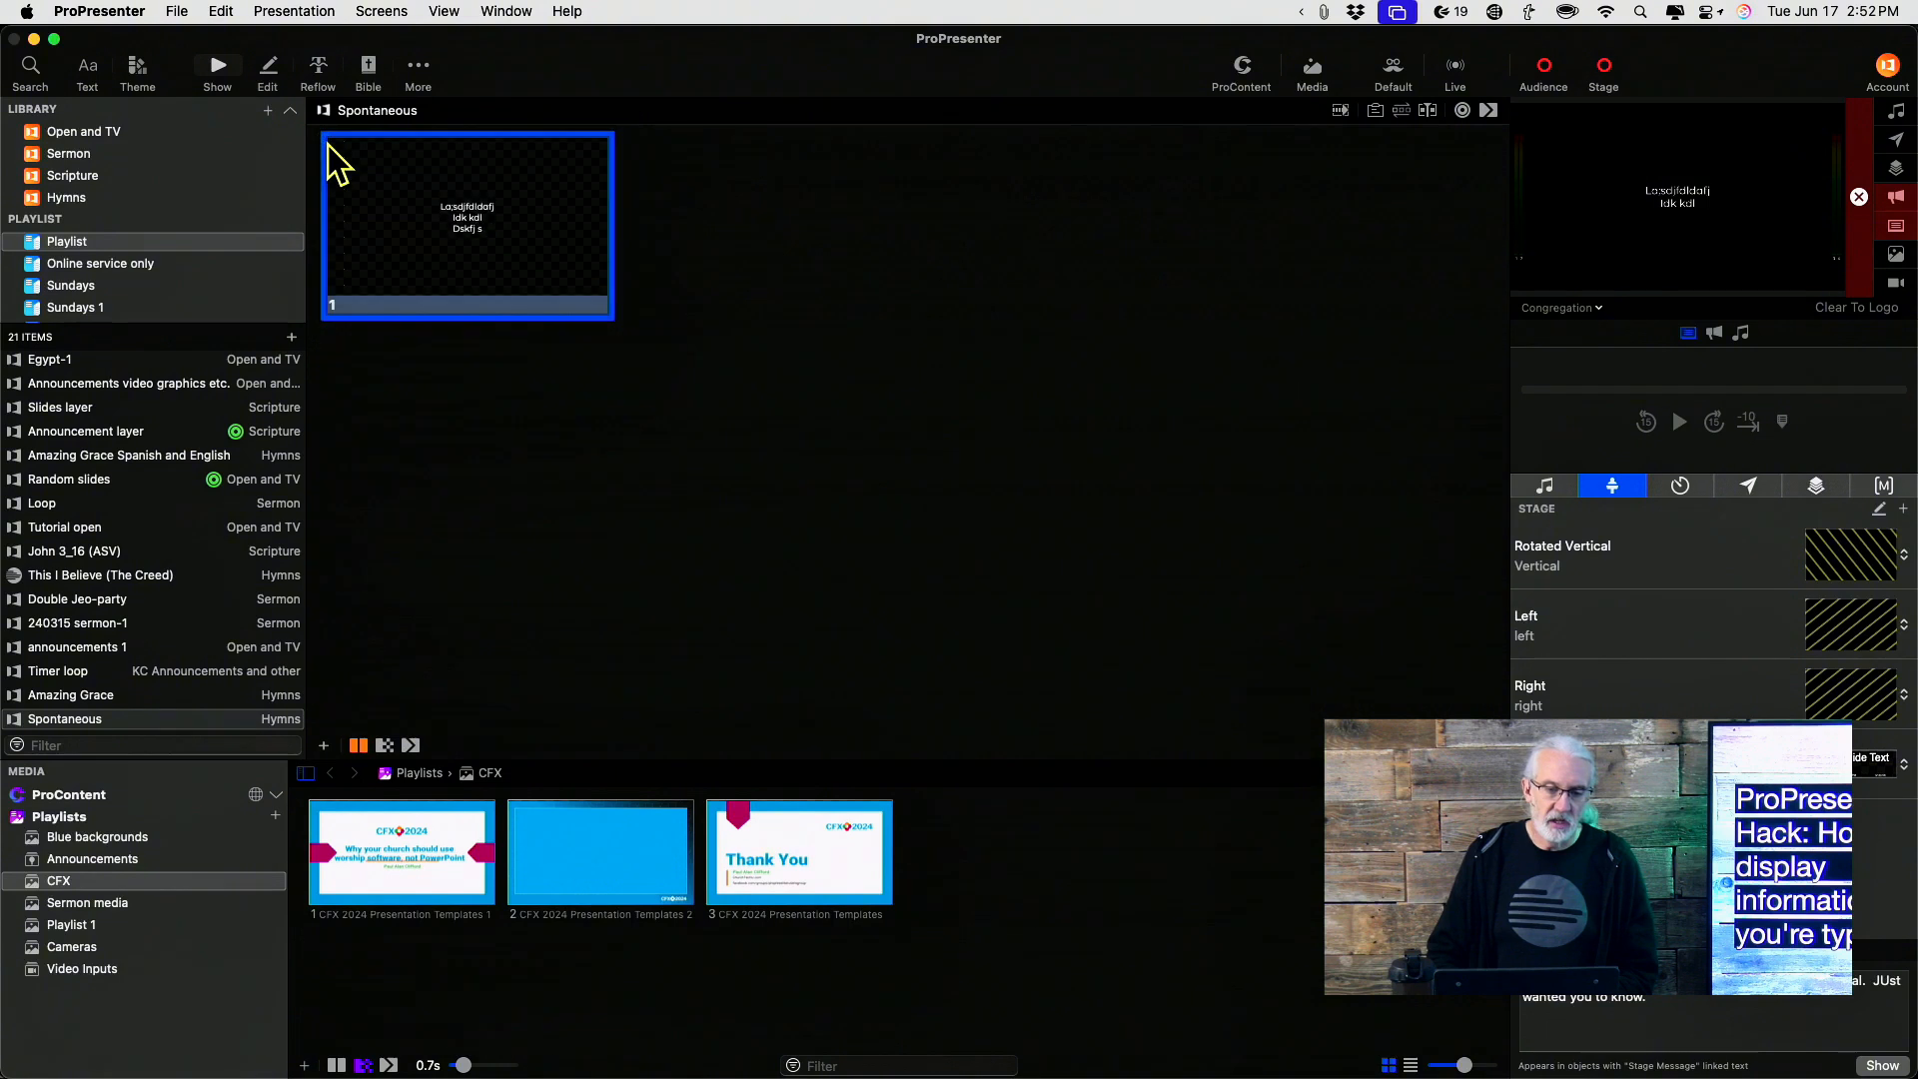
# Quick-edit the first slide again and add a fourth line reading Lkdf
pyautogui.click(375, 172)
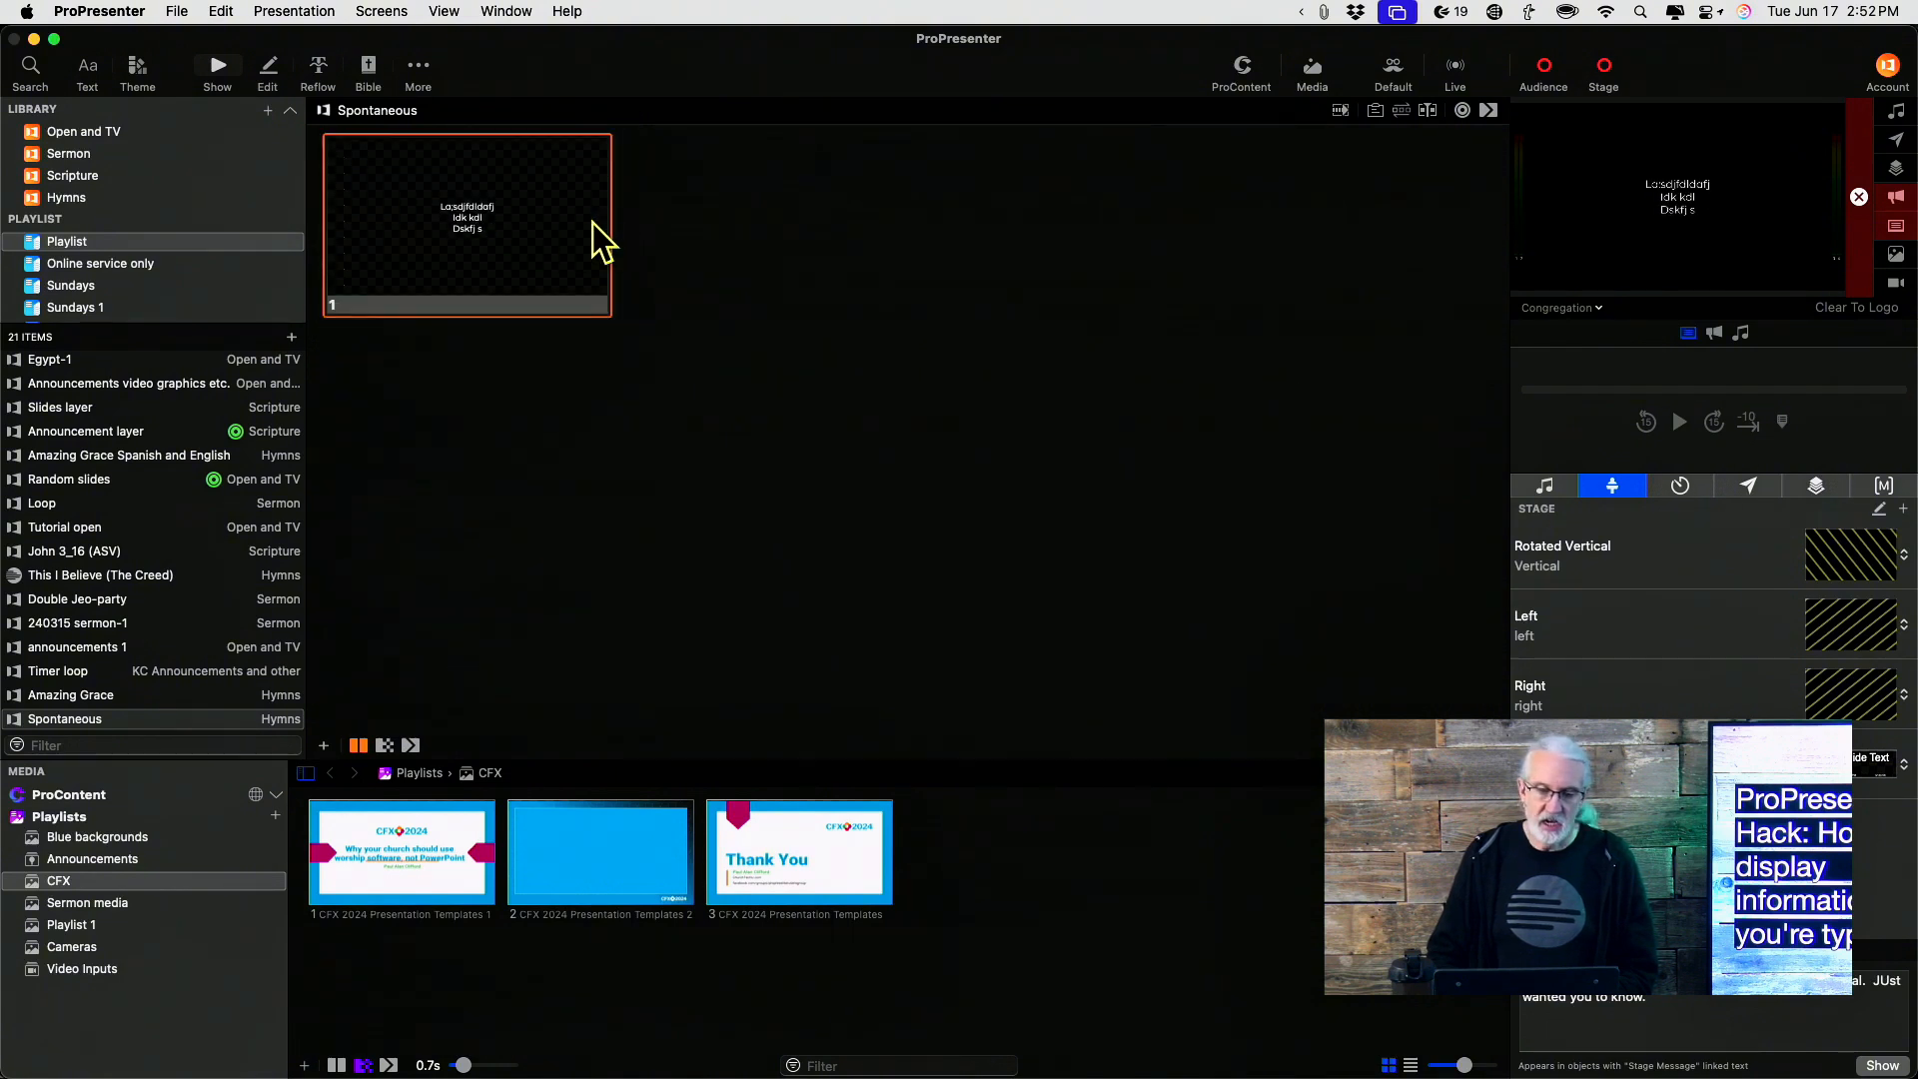
pyautogui.rightClick(502, 228)
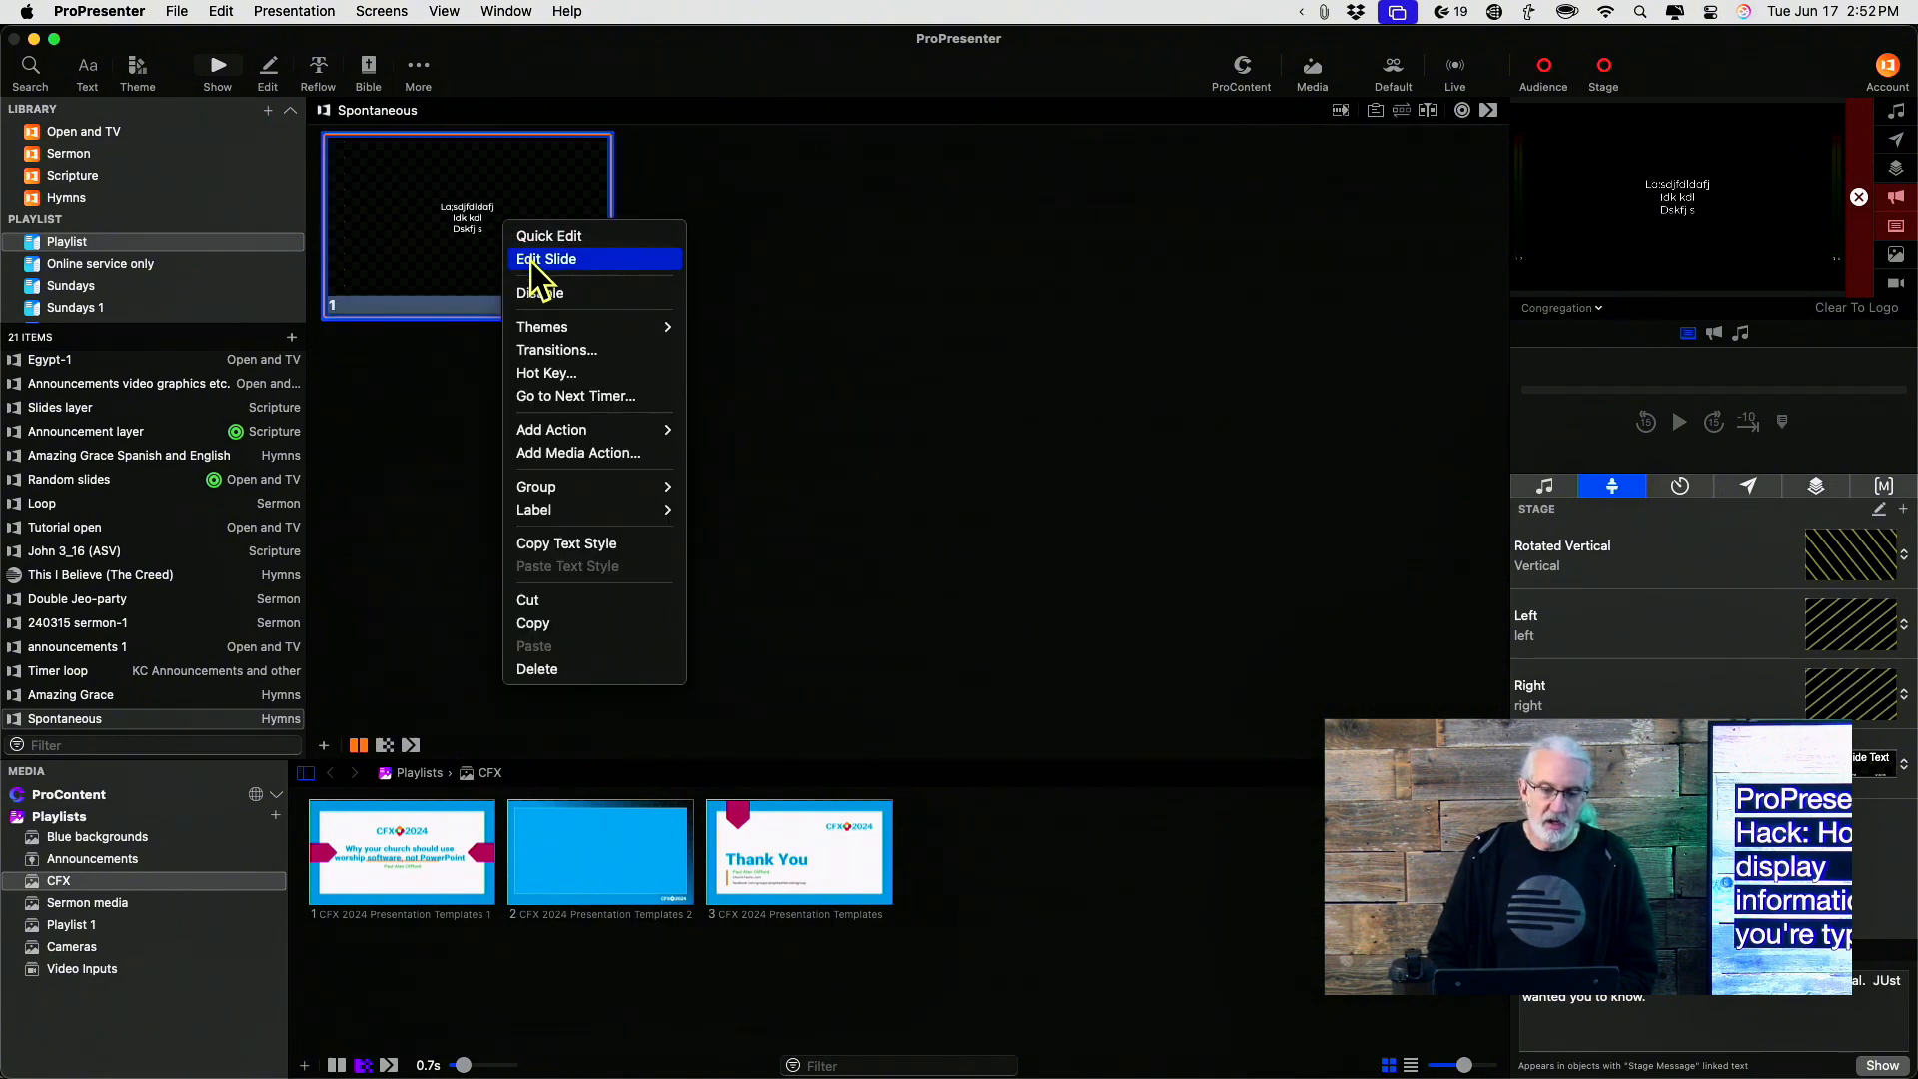
pyautogui.click(541, 237)
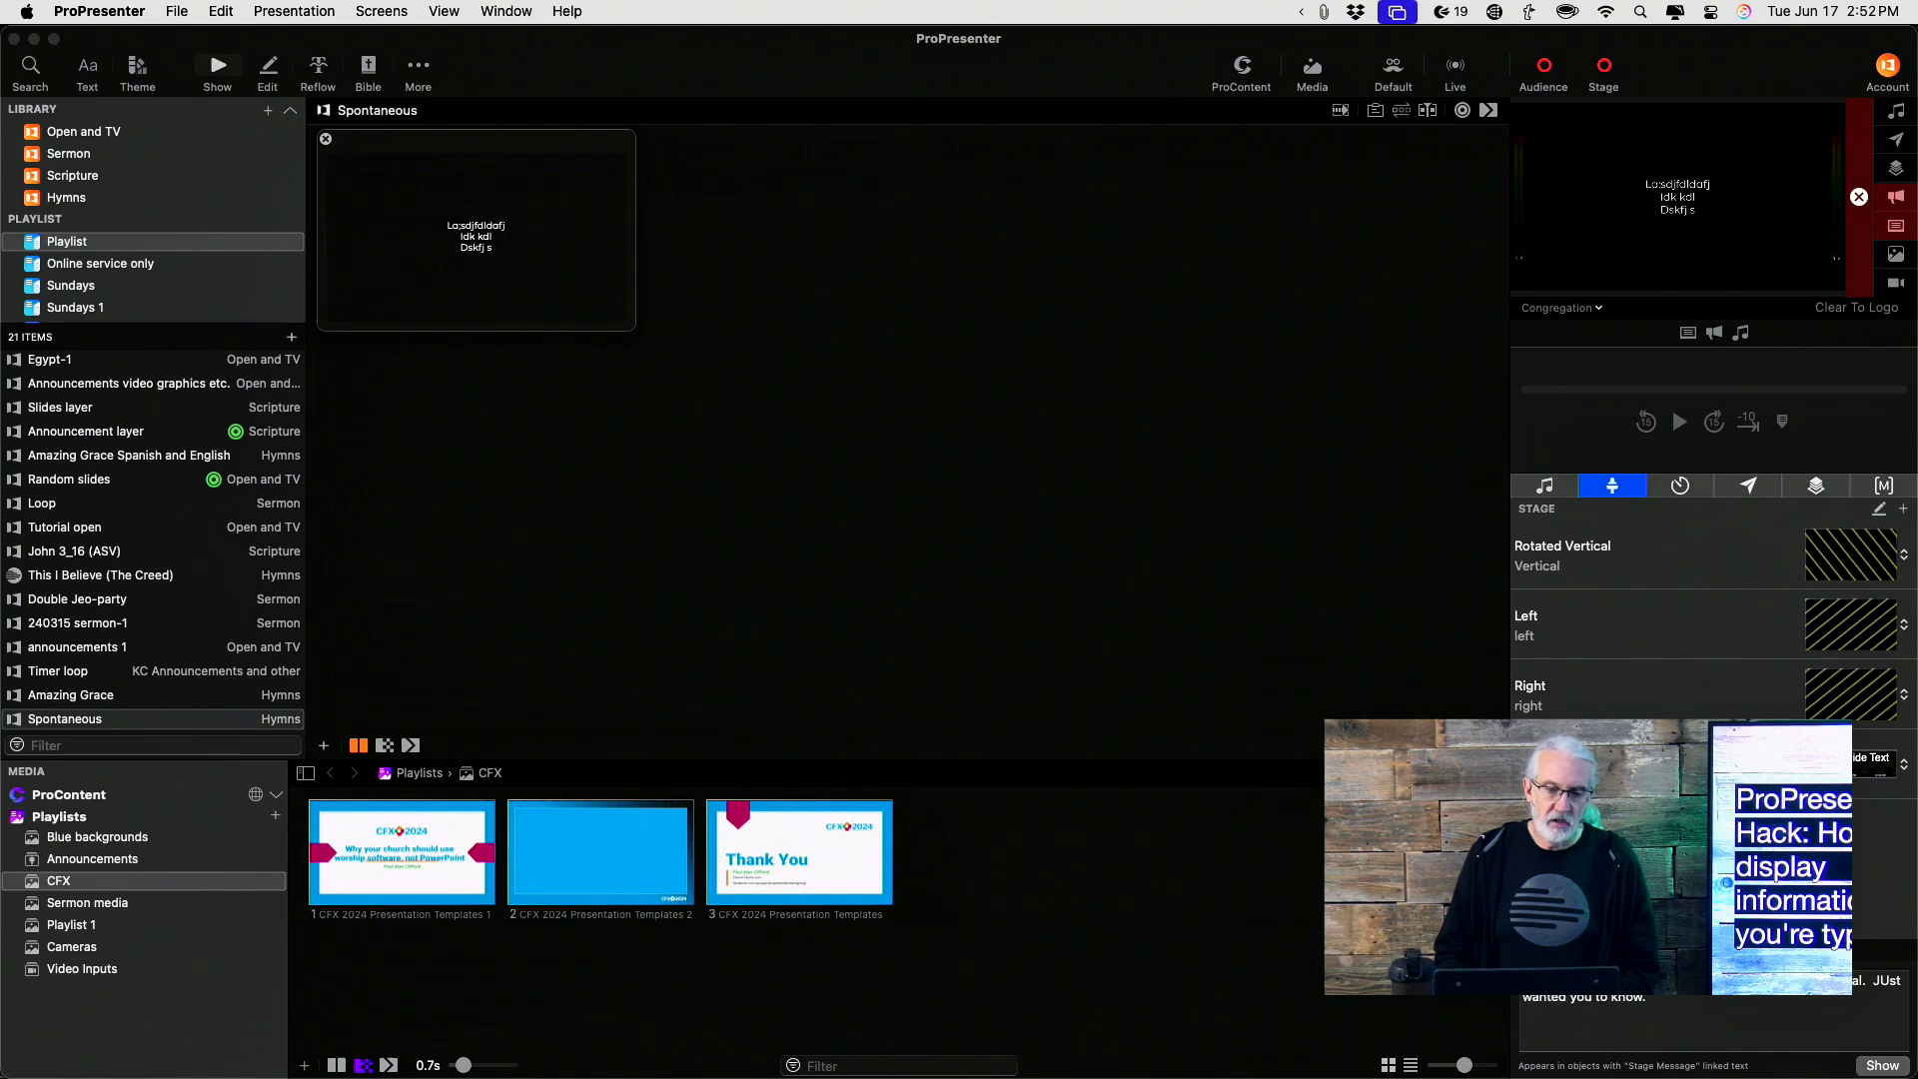
pyautogui.press('Return')
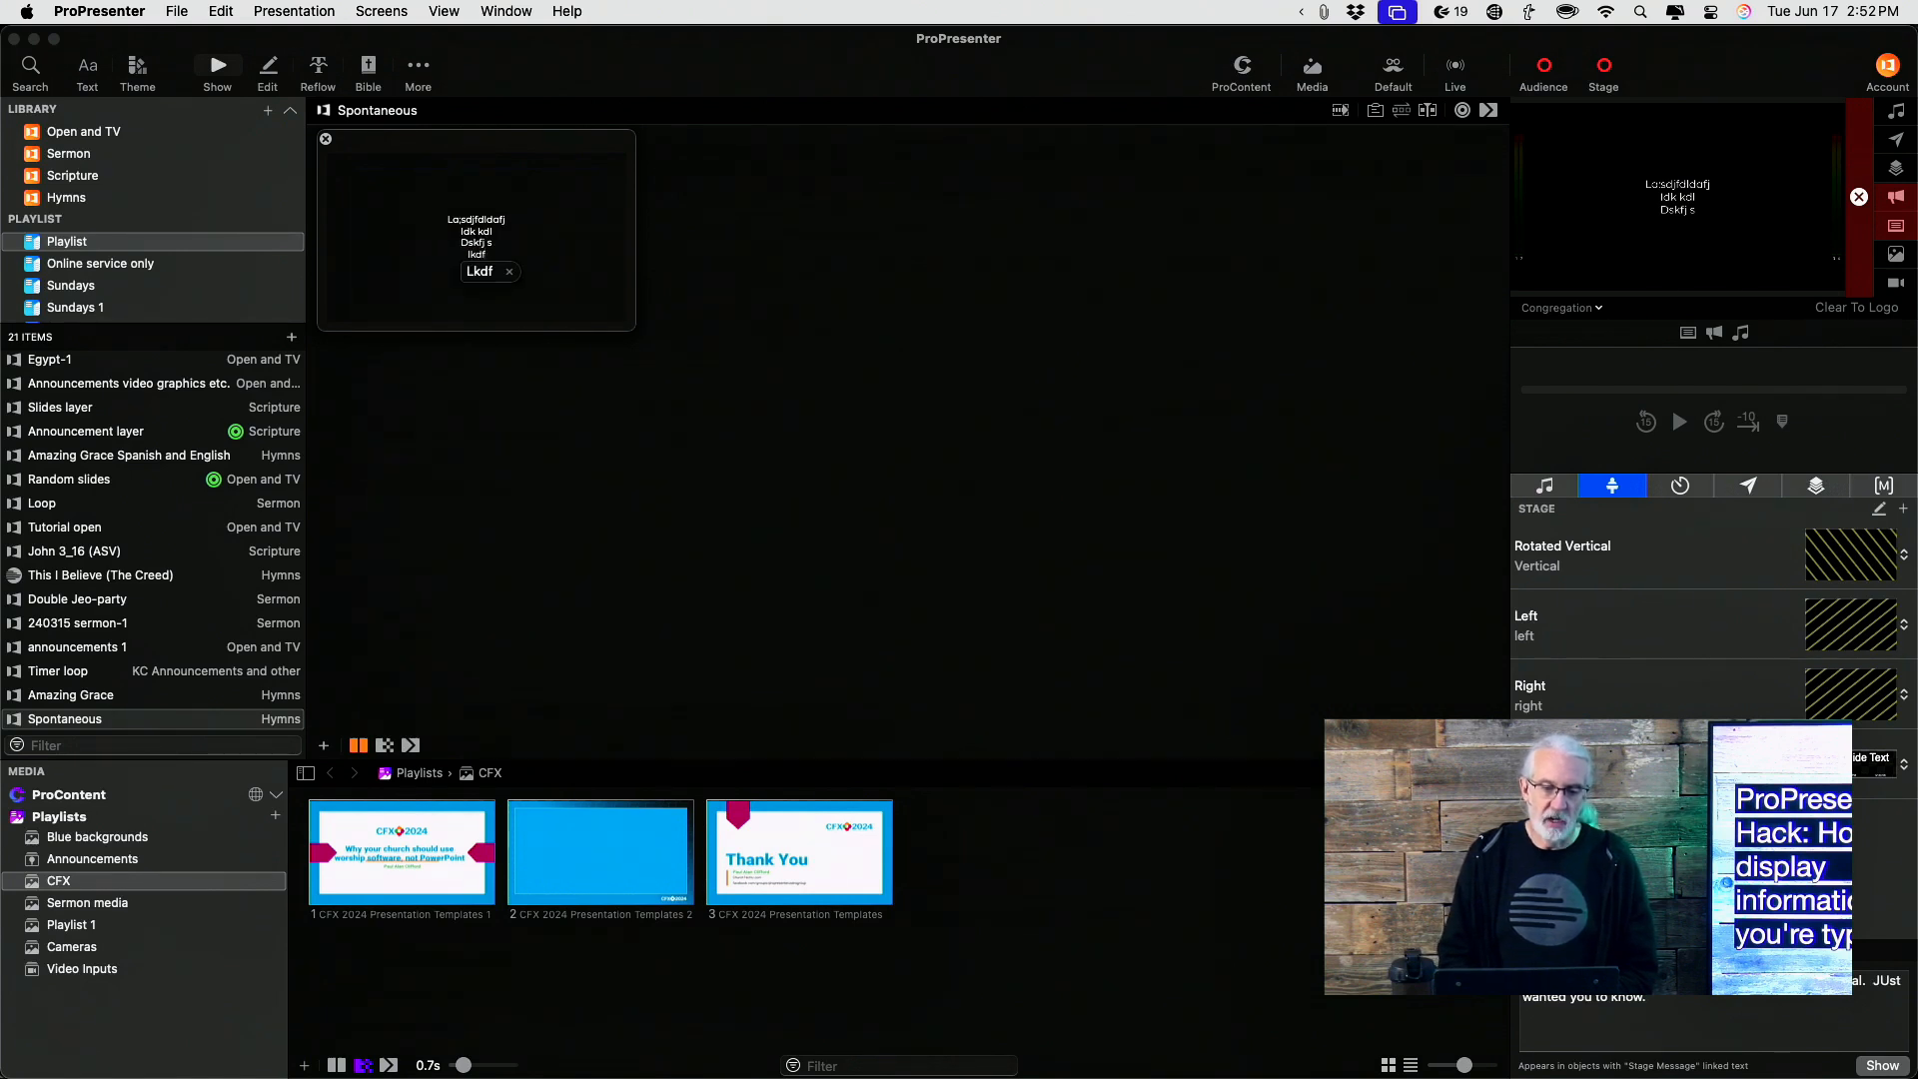
pyautogui.write('lkdf')
pyautogui.press('Return')
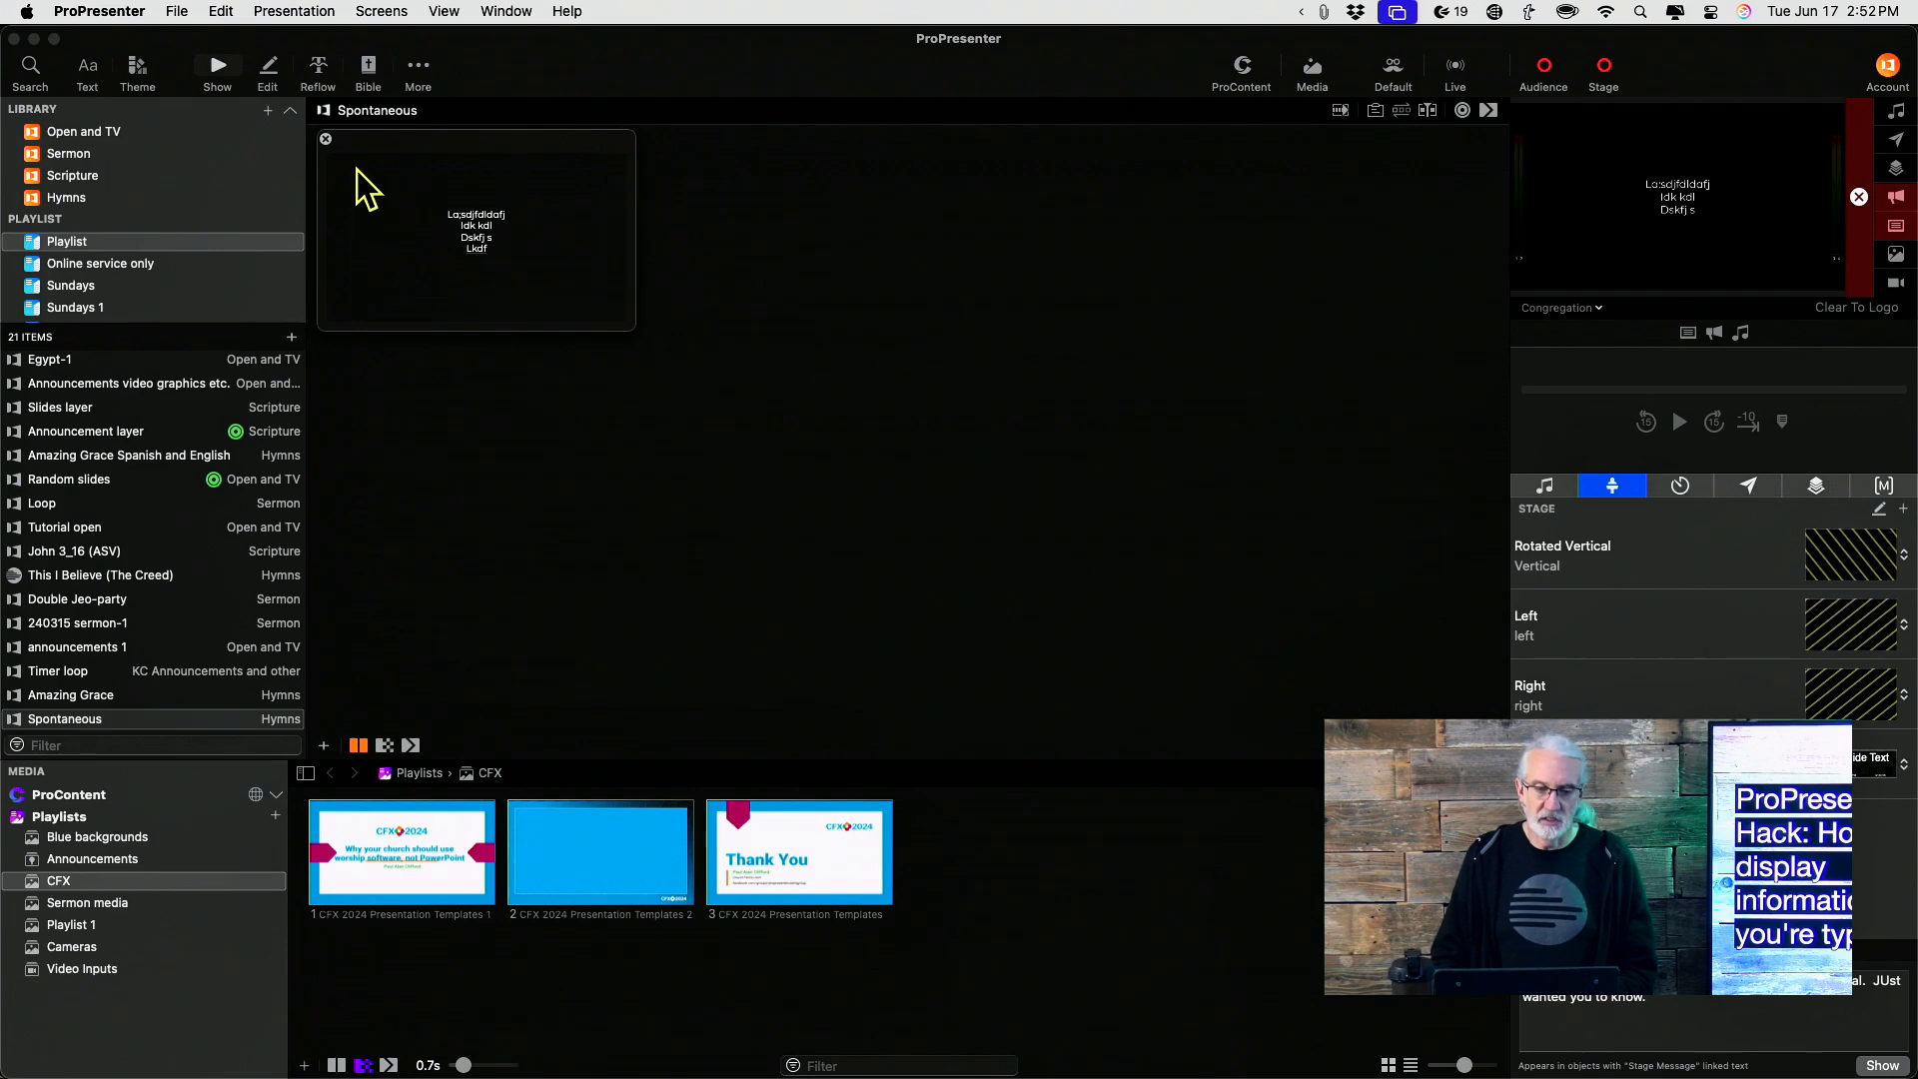
pyautogui.click(326, 140)
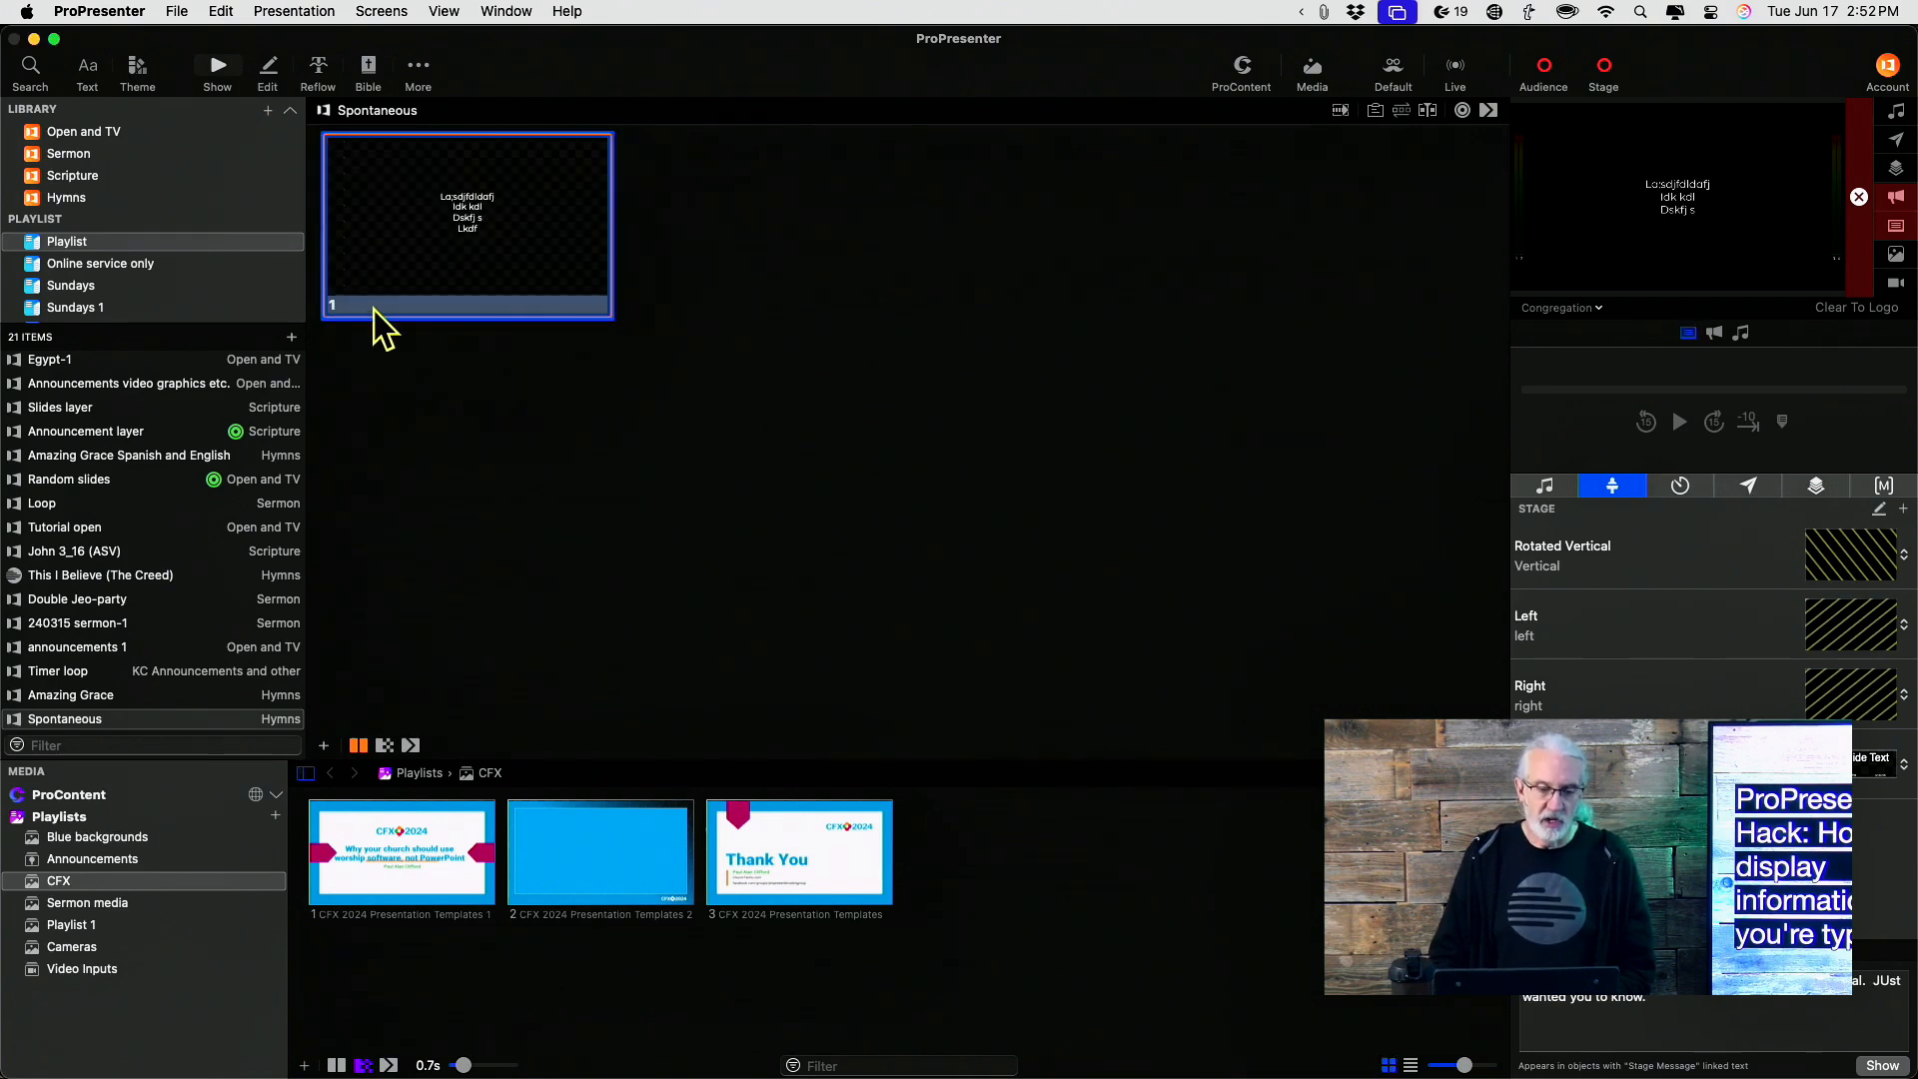
# Add a second slide using the Theme Slide from the Cmg theme
pyautogui.click(324, 746)
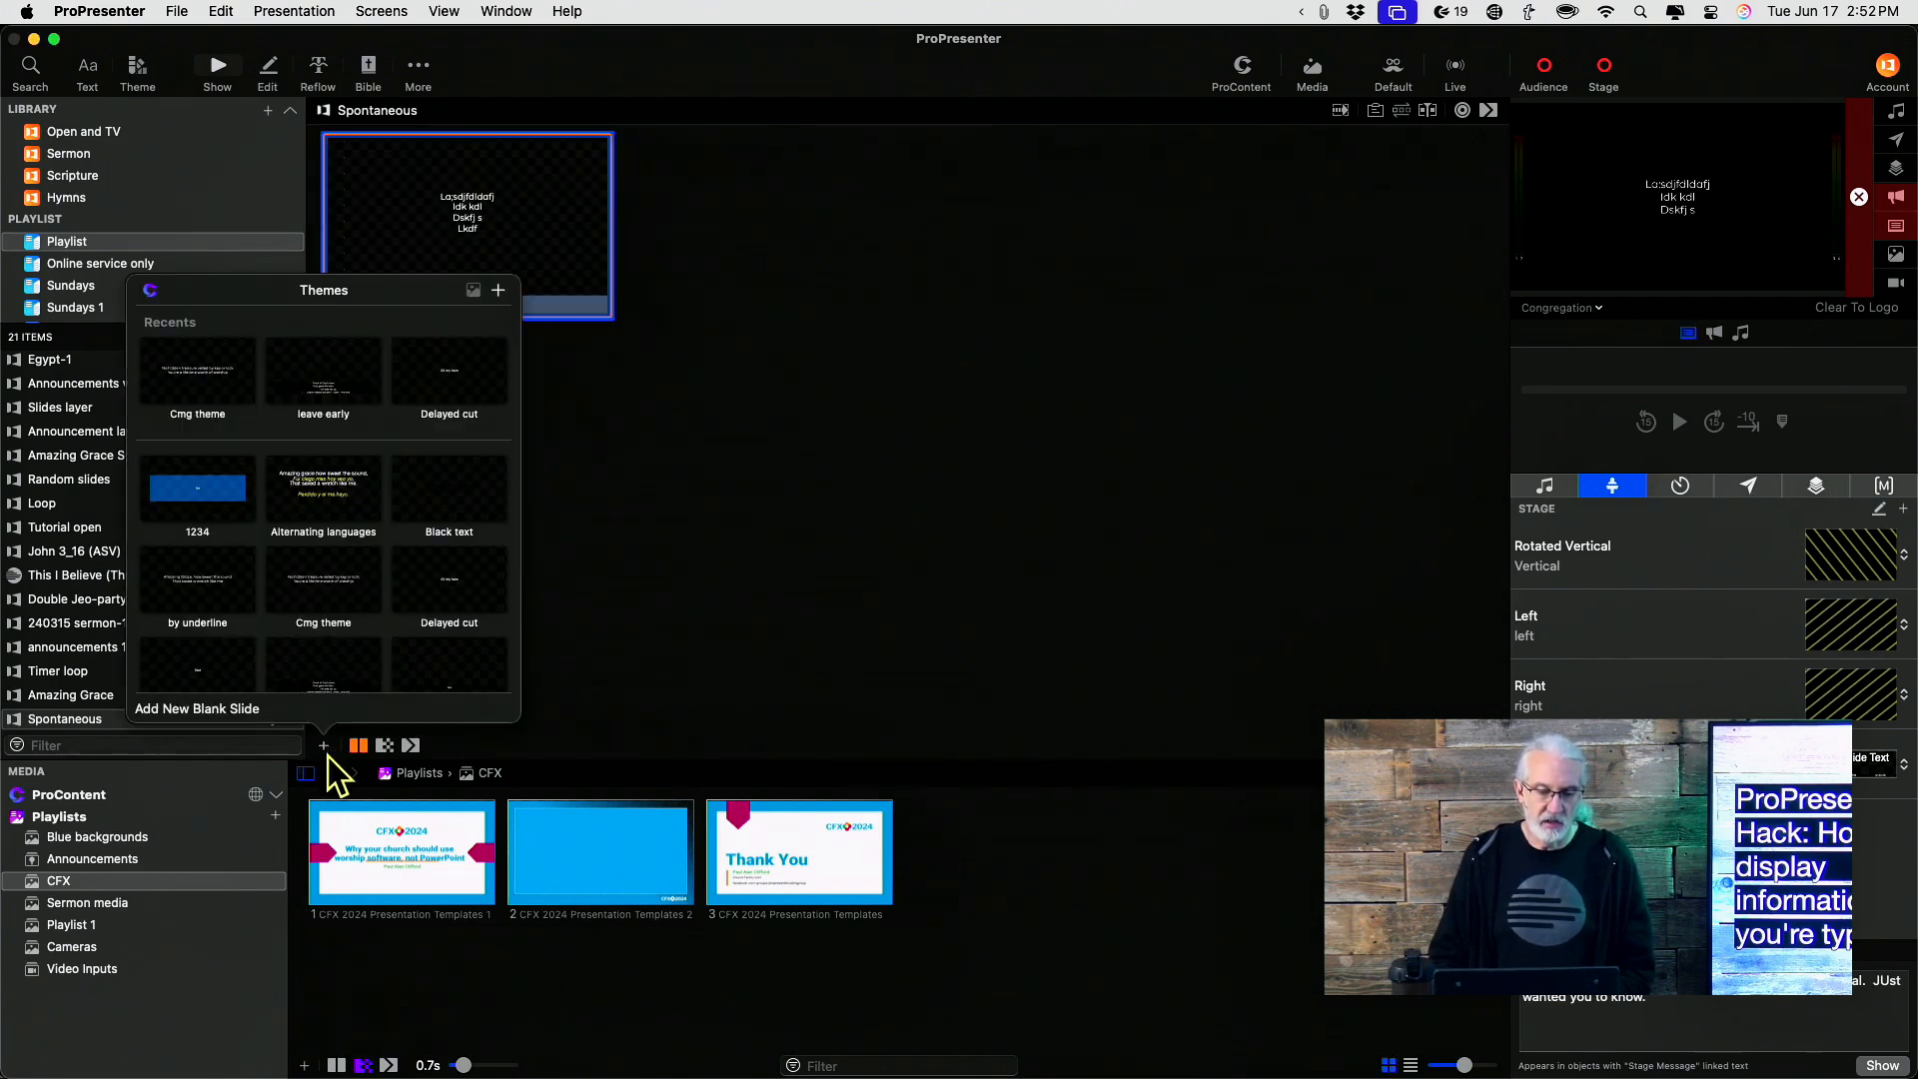
pyautogui.click(197, 380)
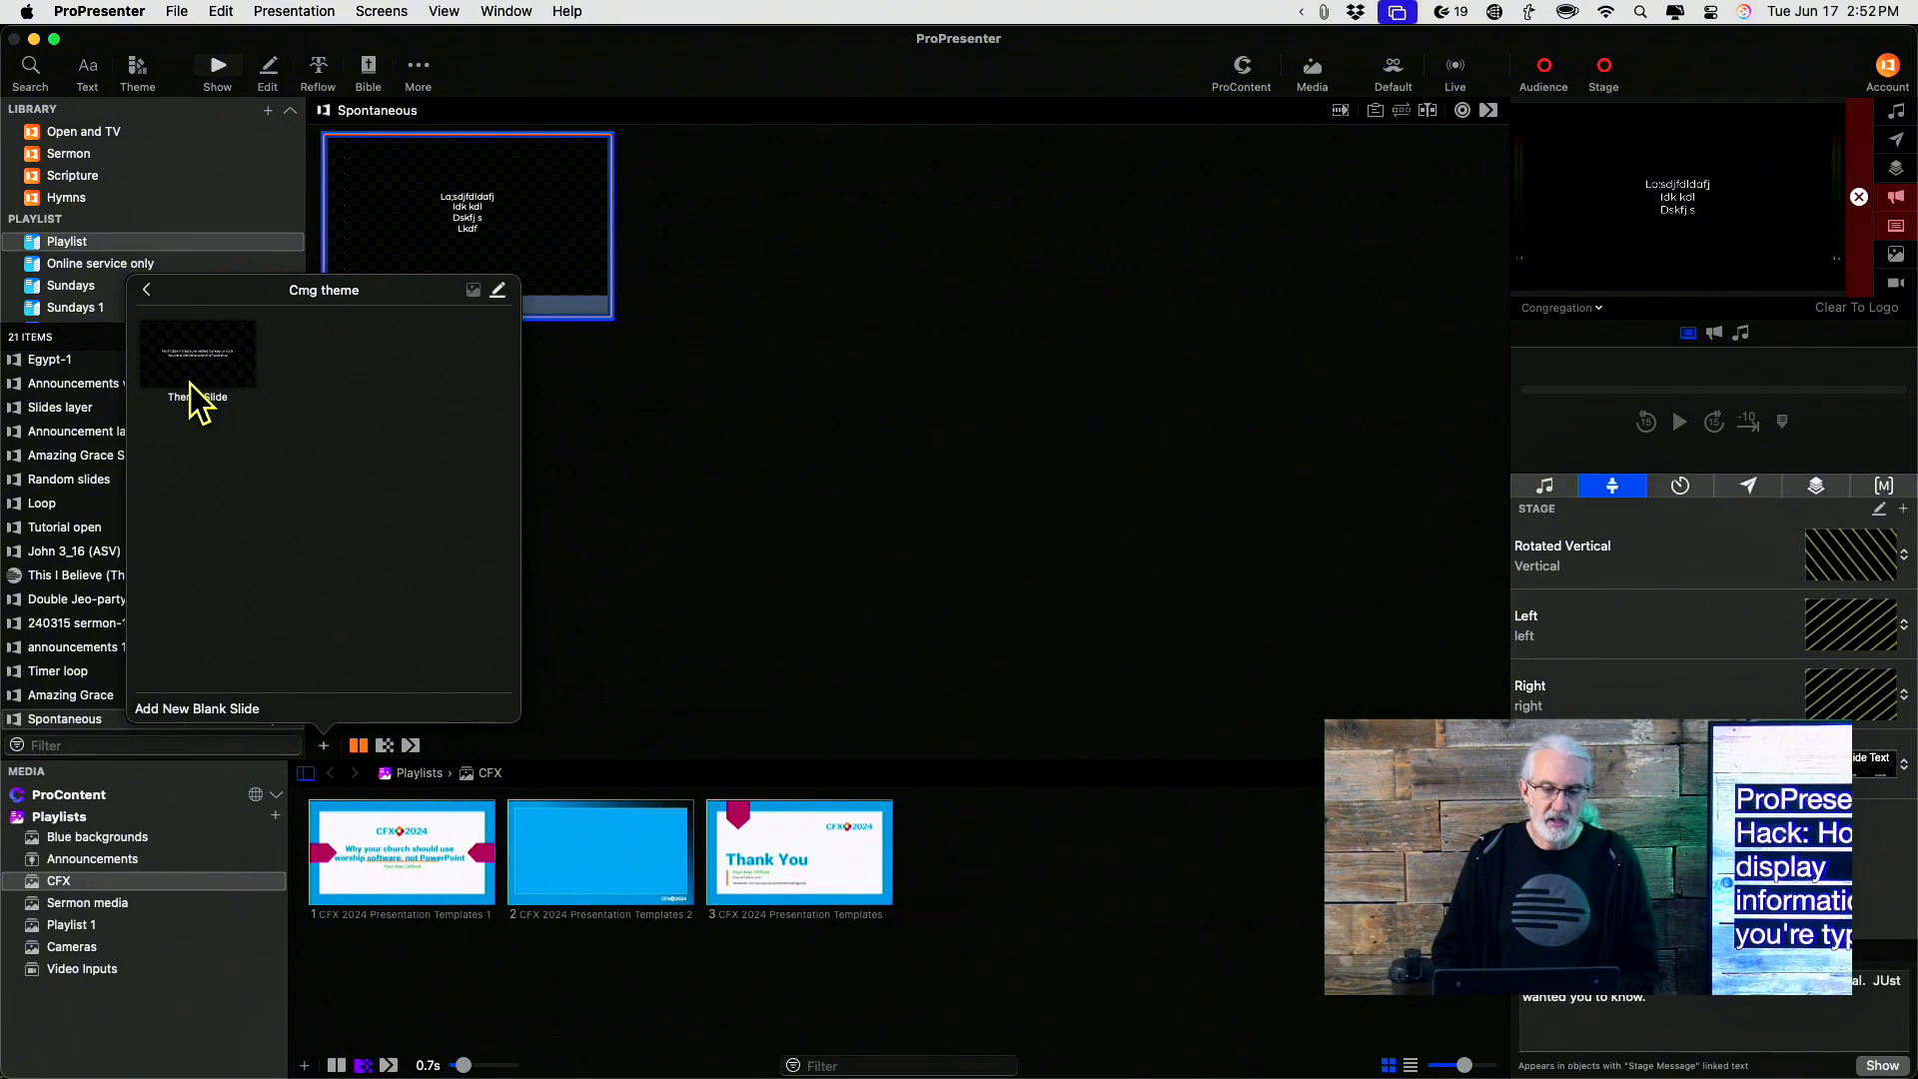
pyautogui.click(189, 355)
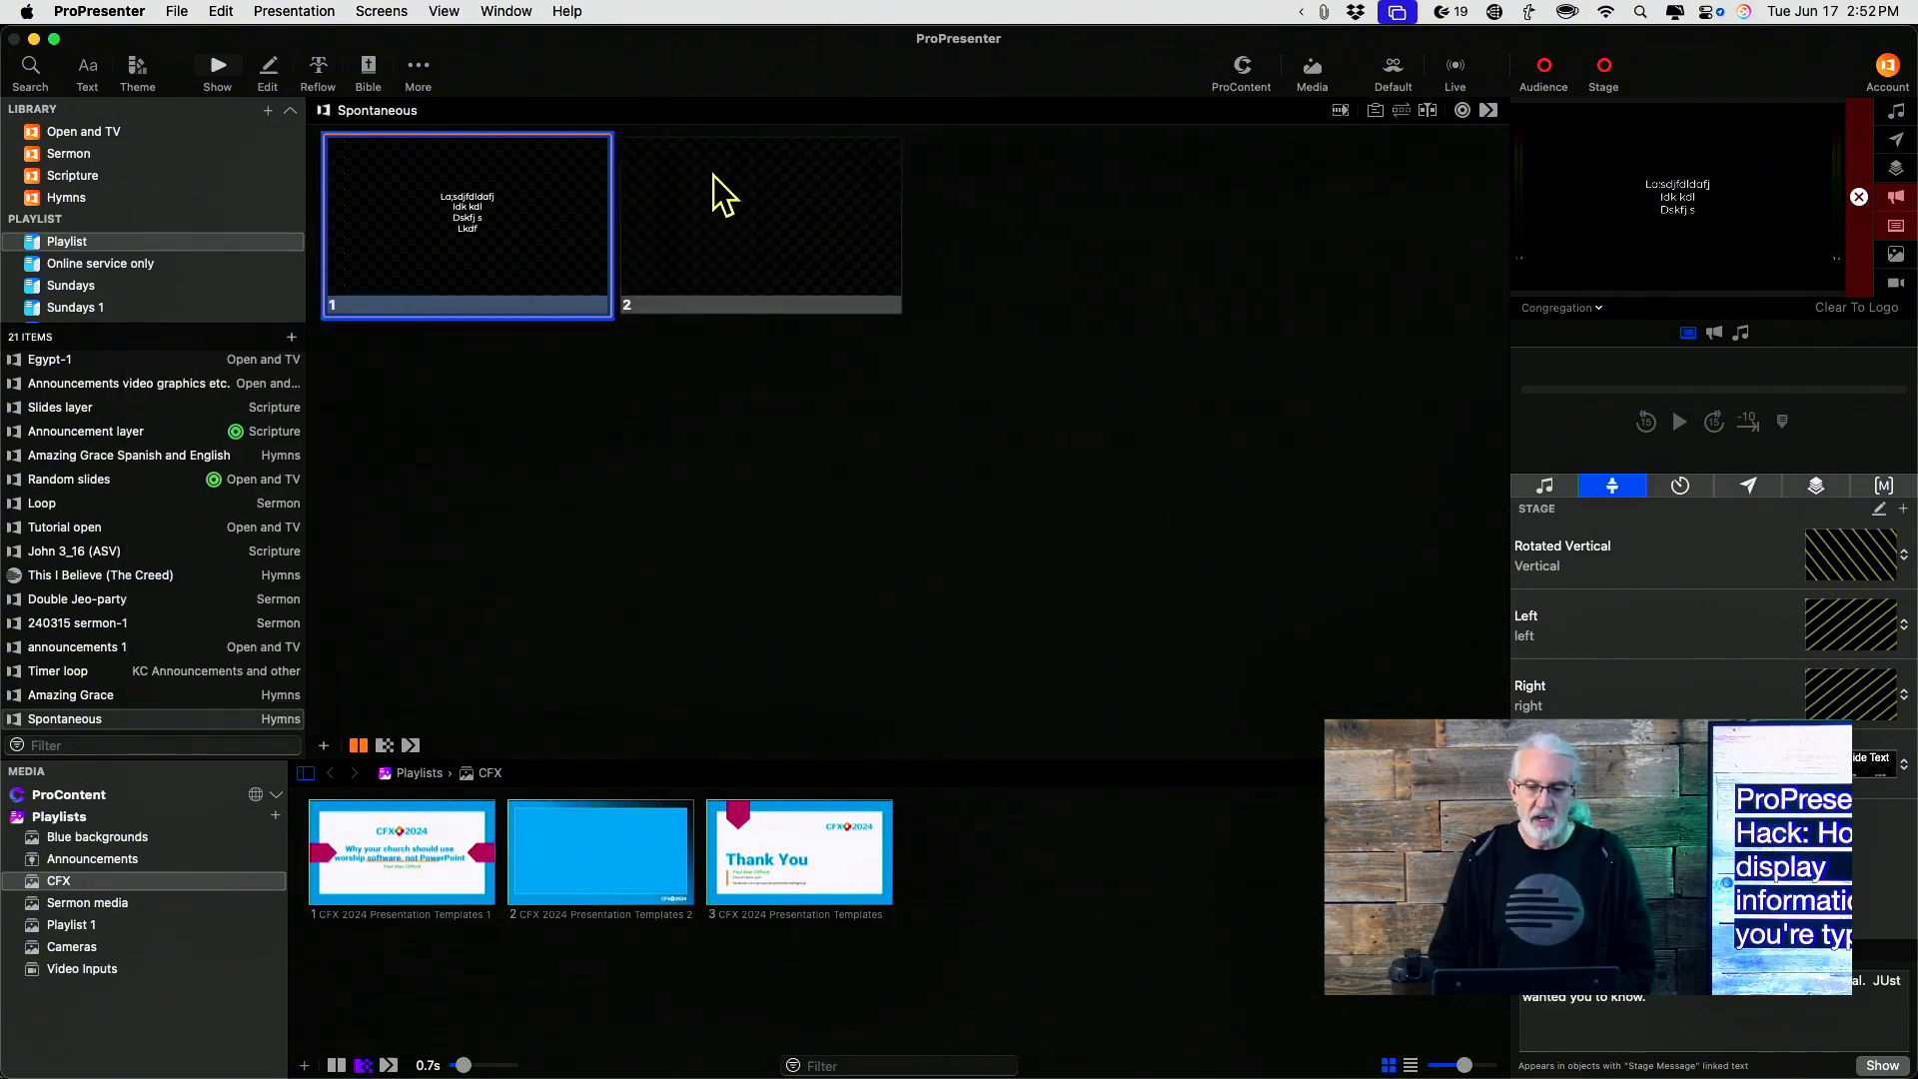
# Quick-edit the second slide and enter the text Kdfjdsl
pyautogui.rightClick(757, 228)
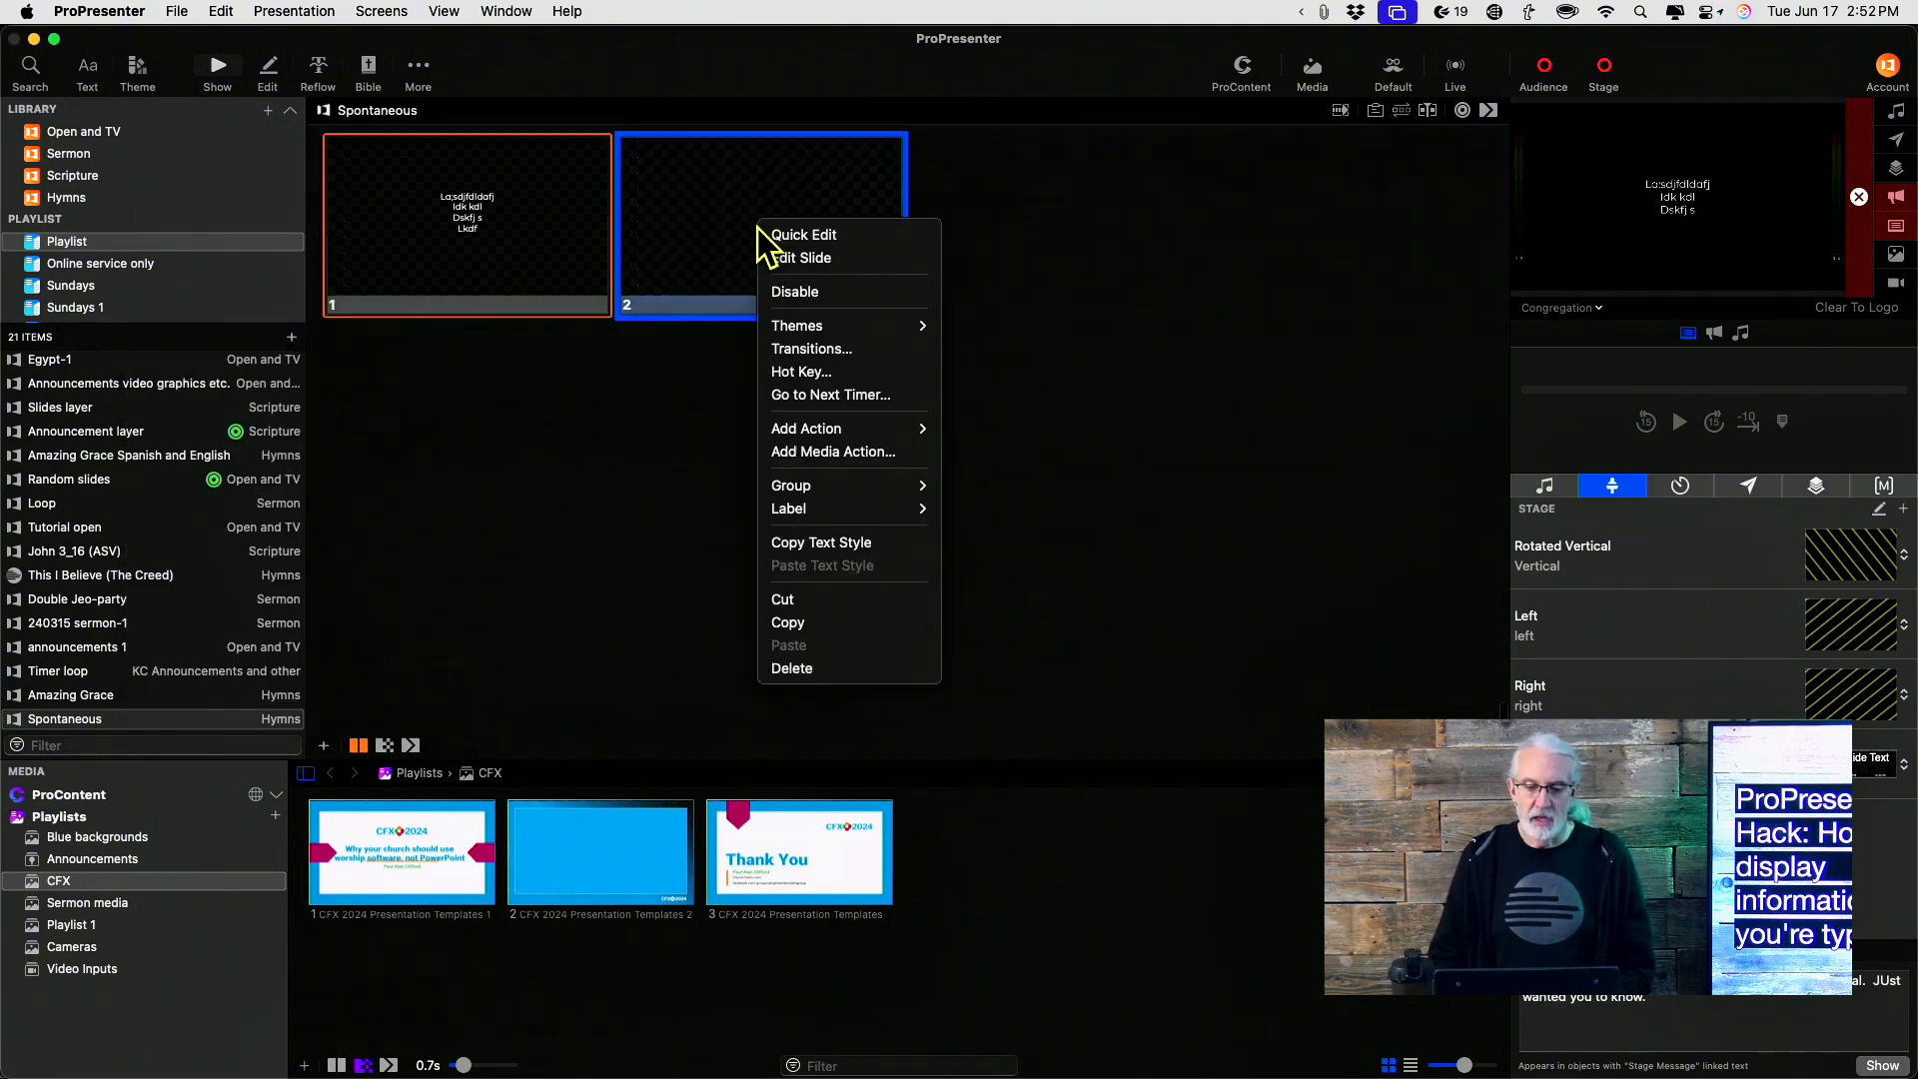
pyautogui.click(790, 236)
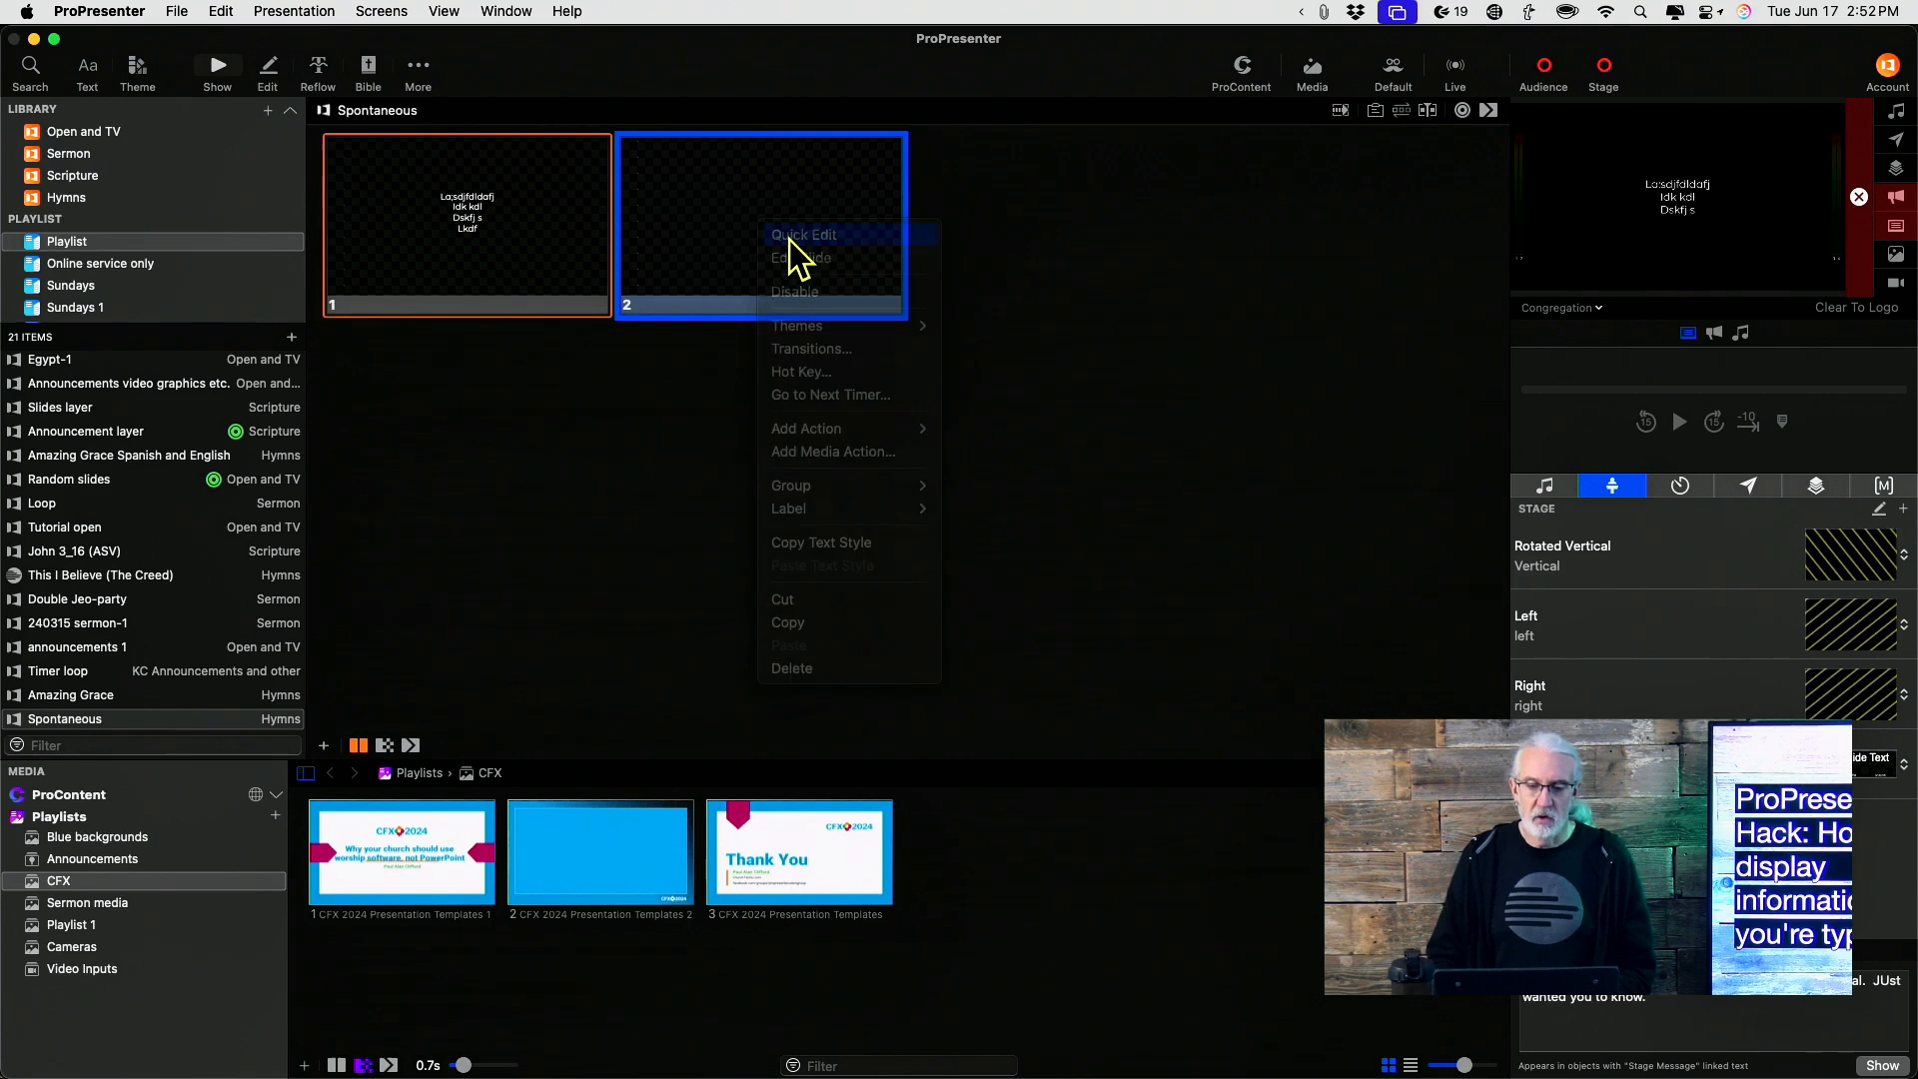
pyautogui.write('kdfjdsl')
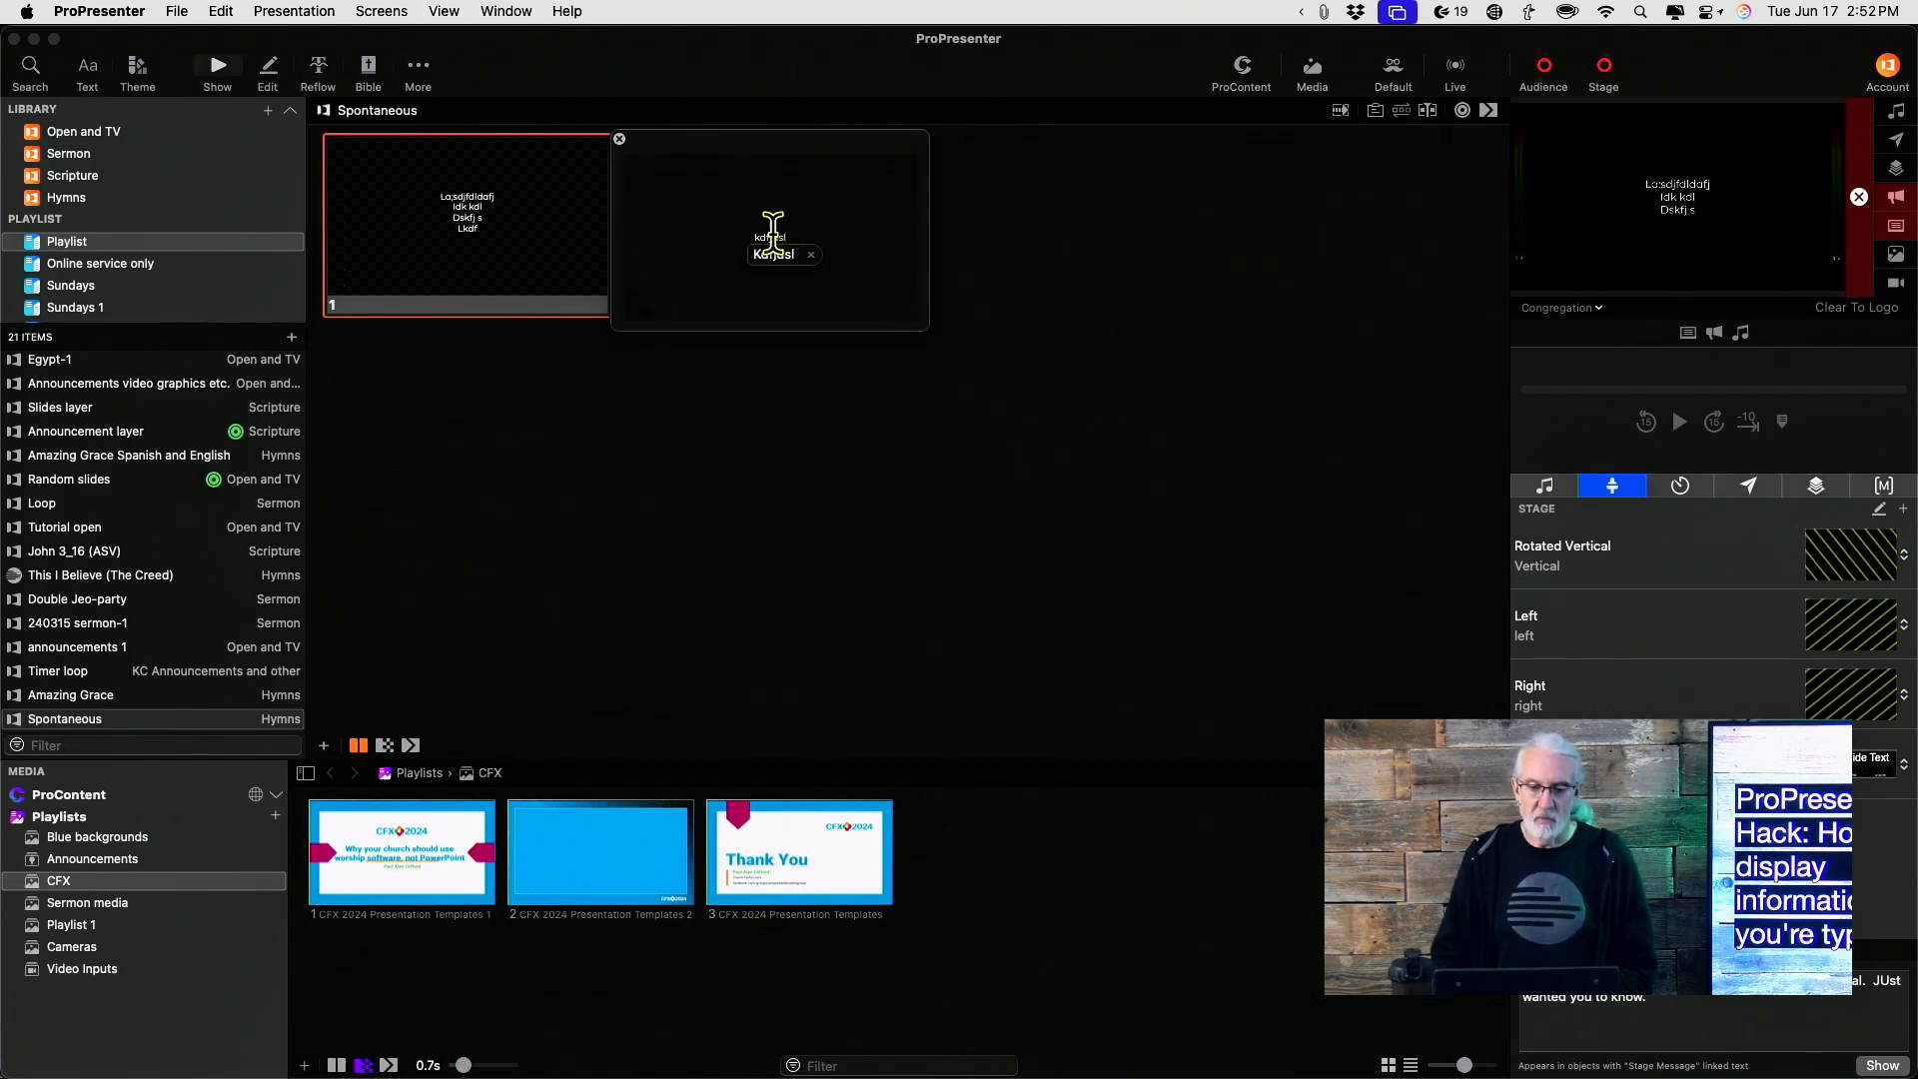
pyautogui.click(619, 140)
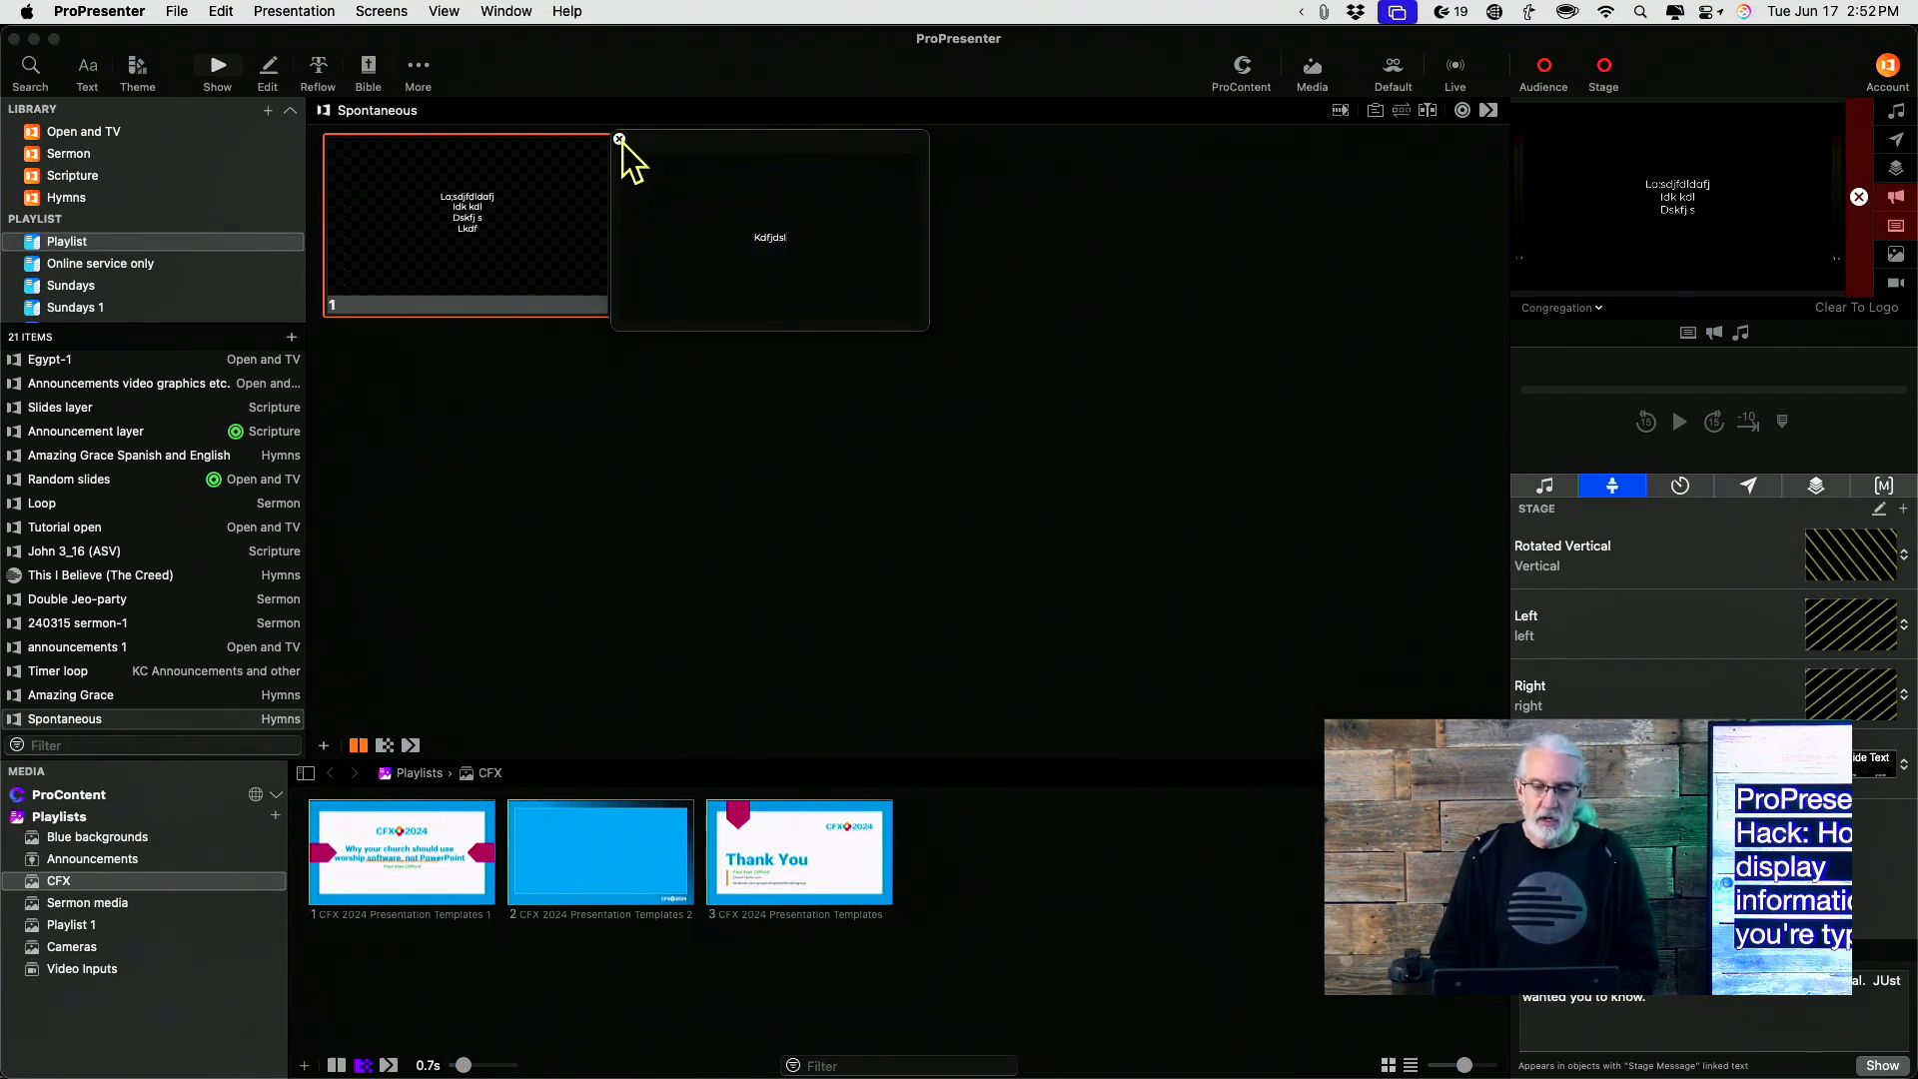
# Quick-edit the second slide and add a second line reading Dkdfn
pyautogui.click(758, 236)
pyautogui.rightClick(760, 230)
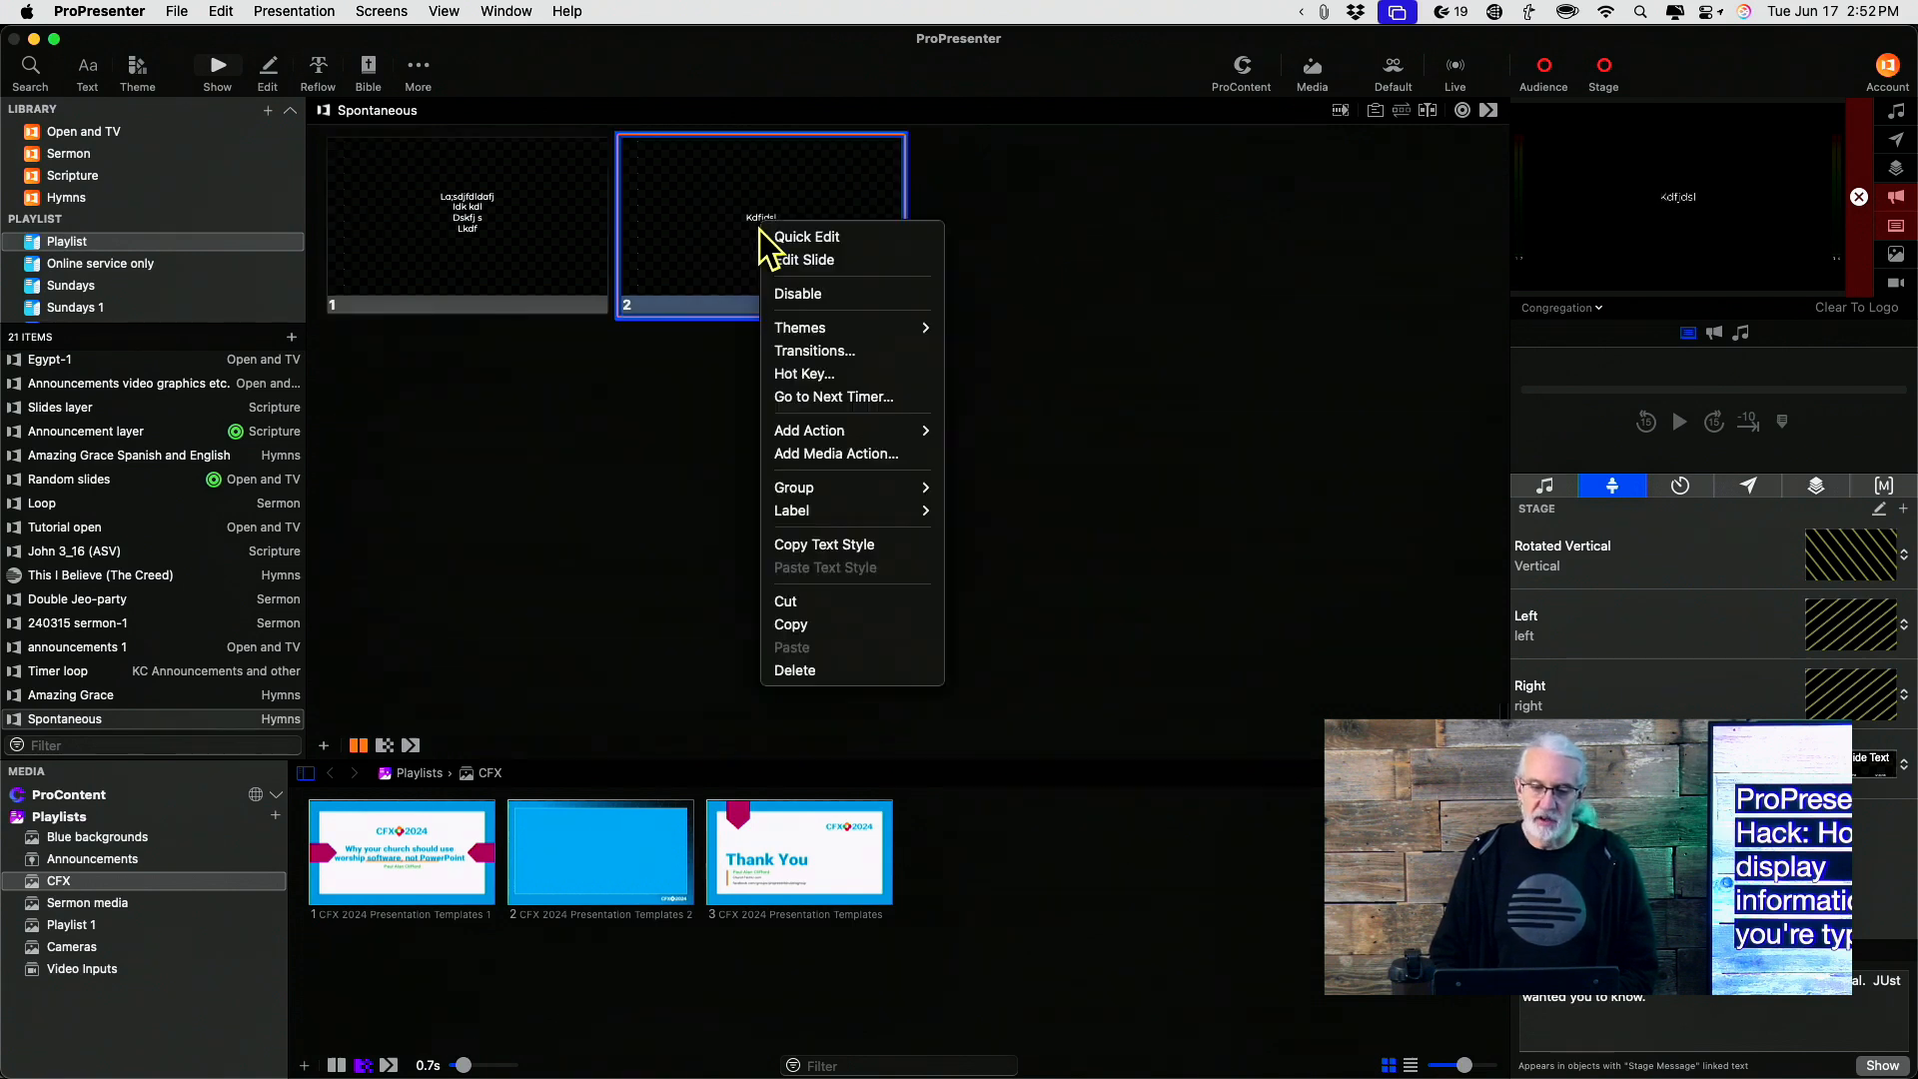
pyautogui.click(793, 240)
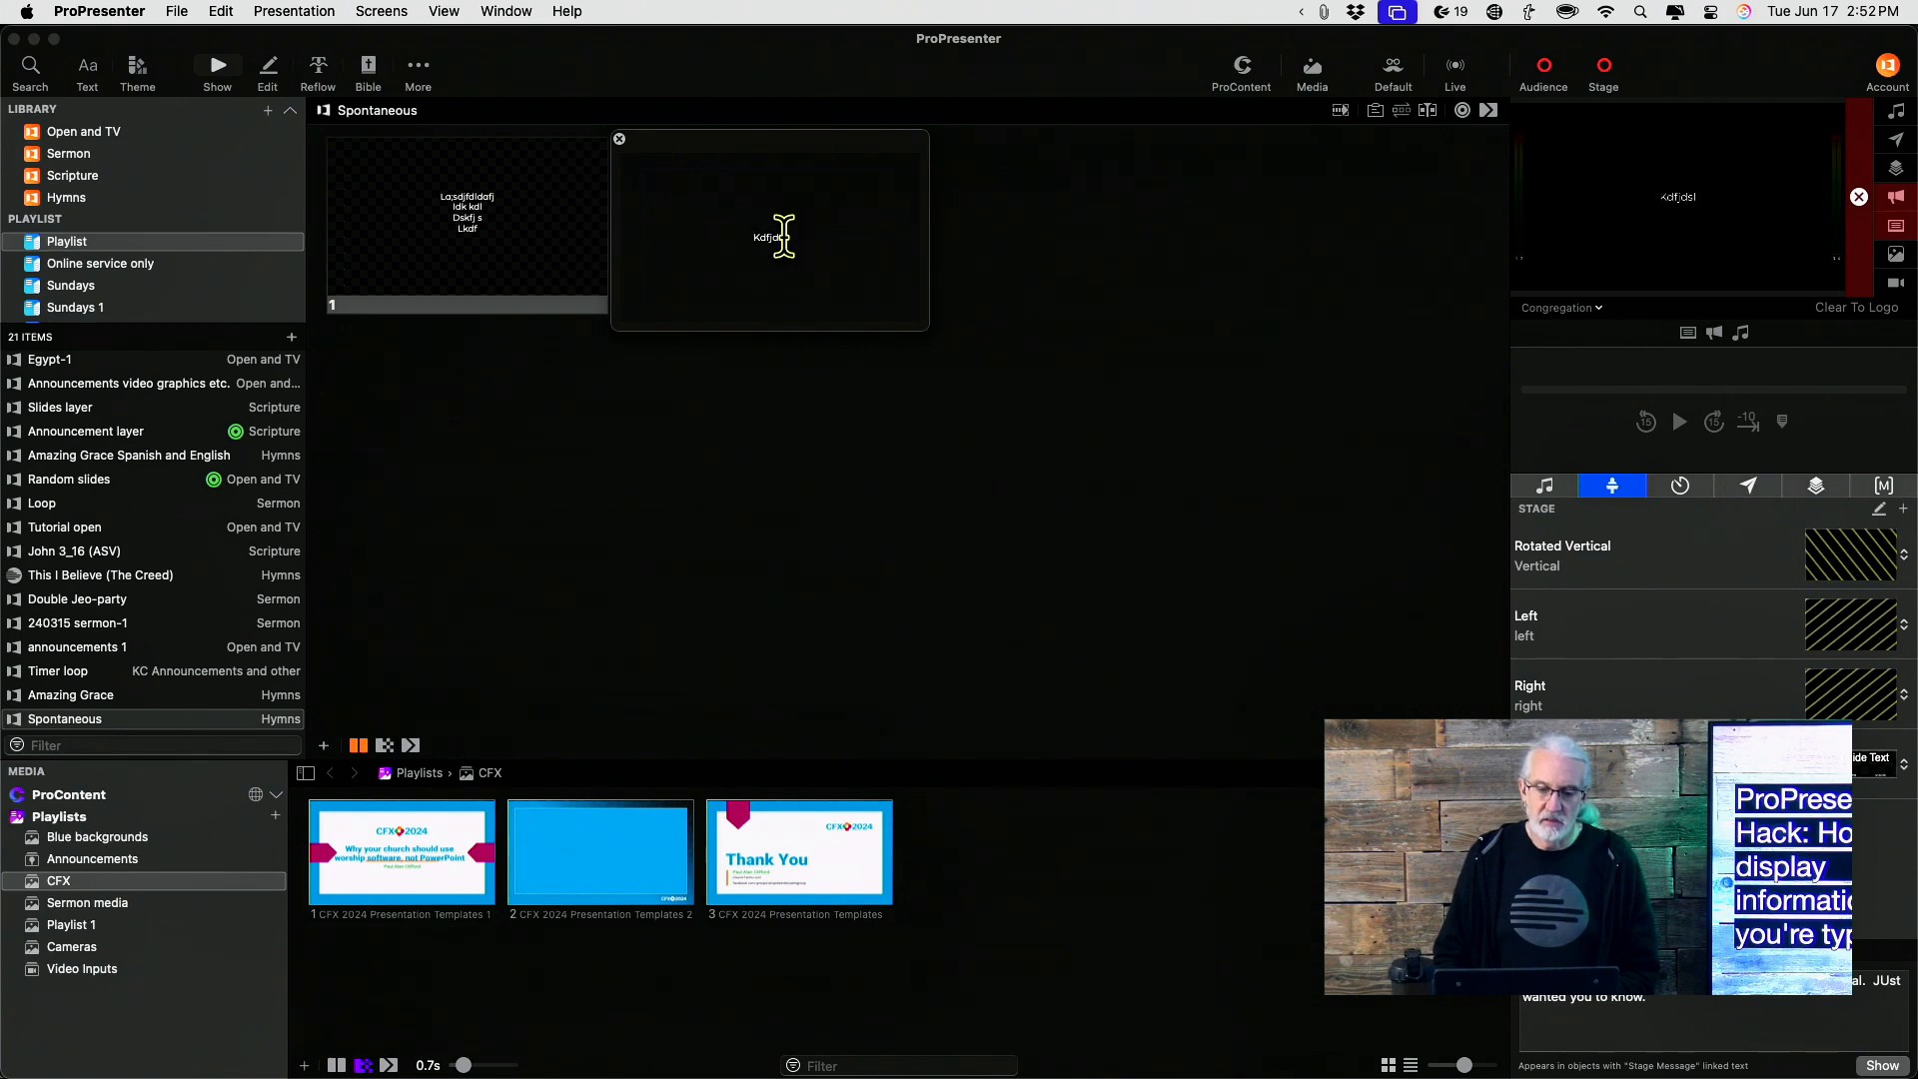
pyautogui.press('Return')
pyautogui.write('dkdfn')
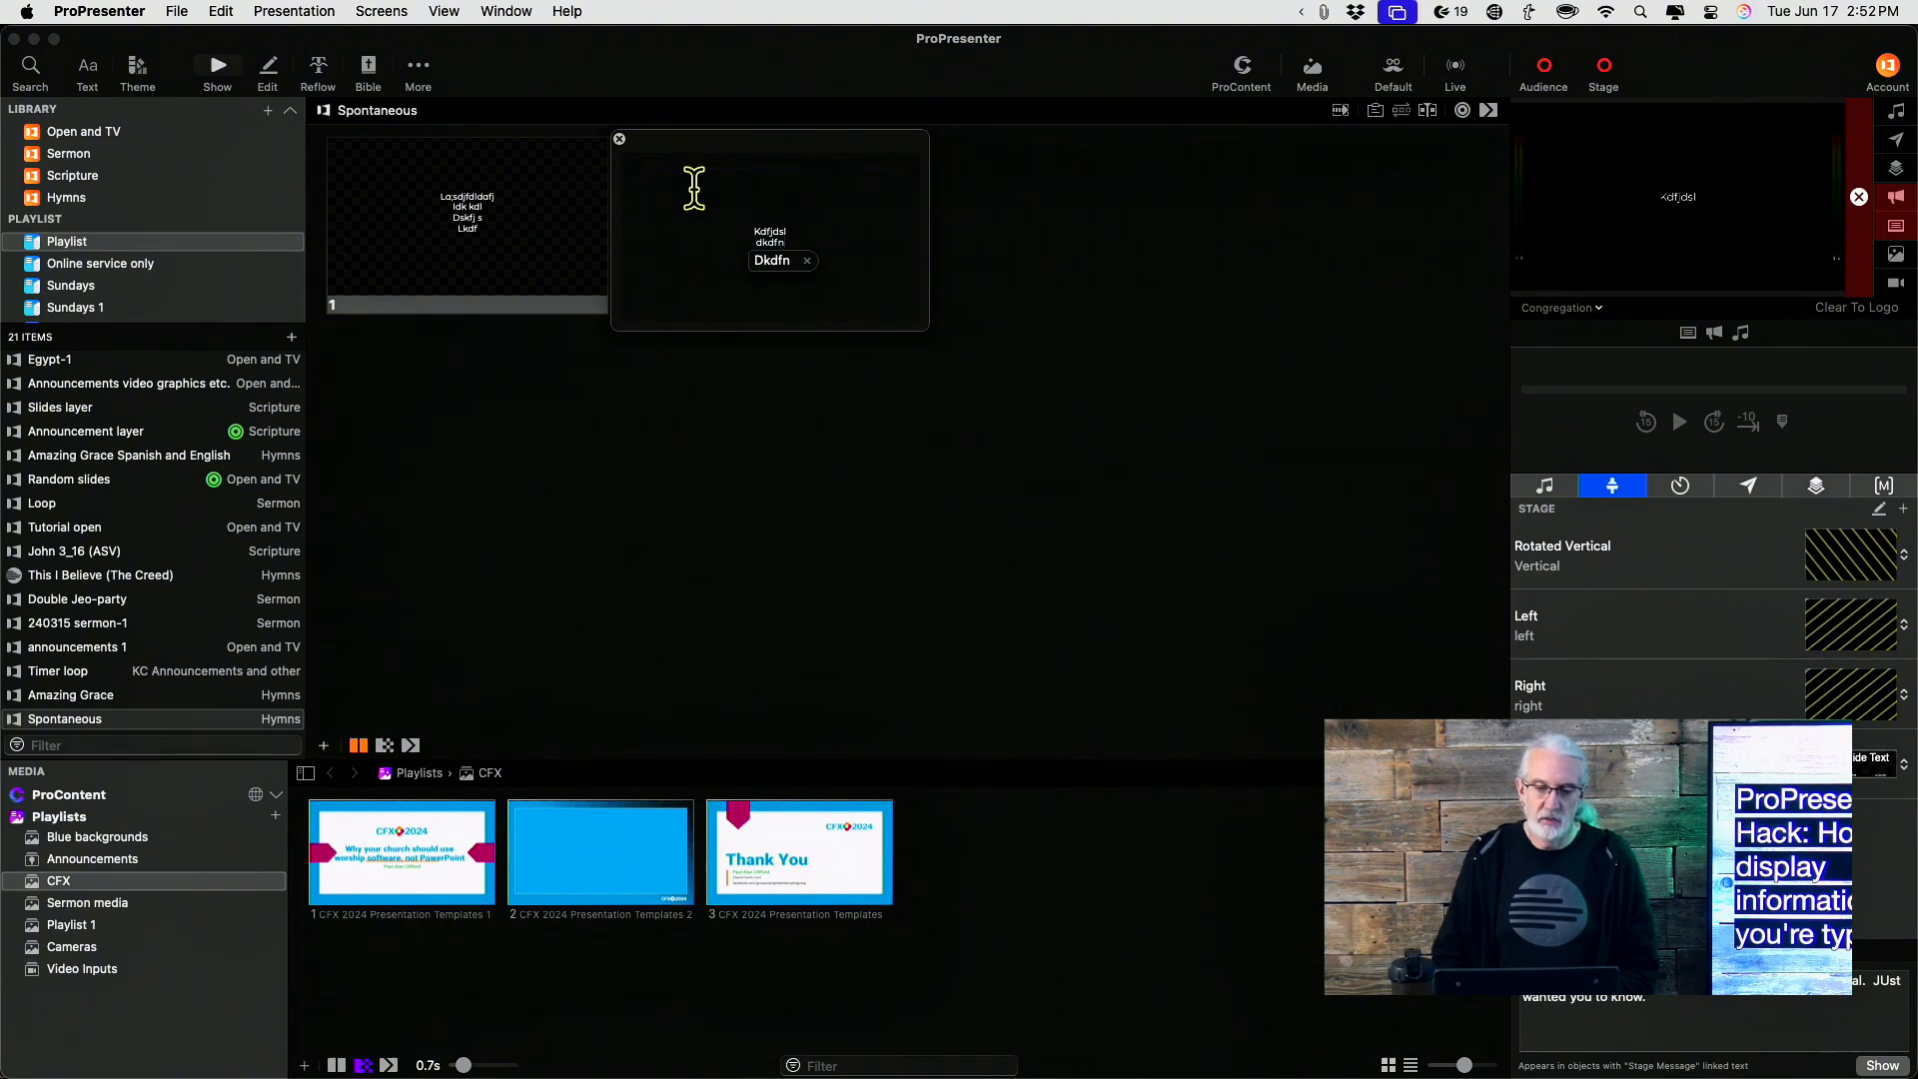
pyautogui.click(617, 138)
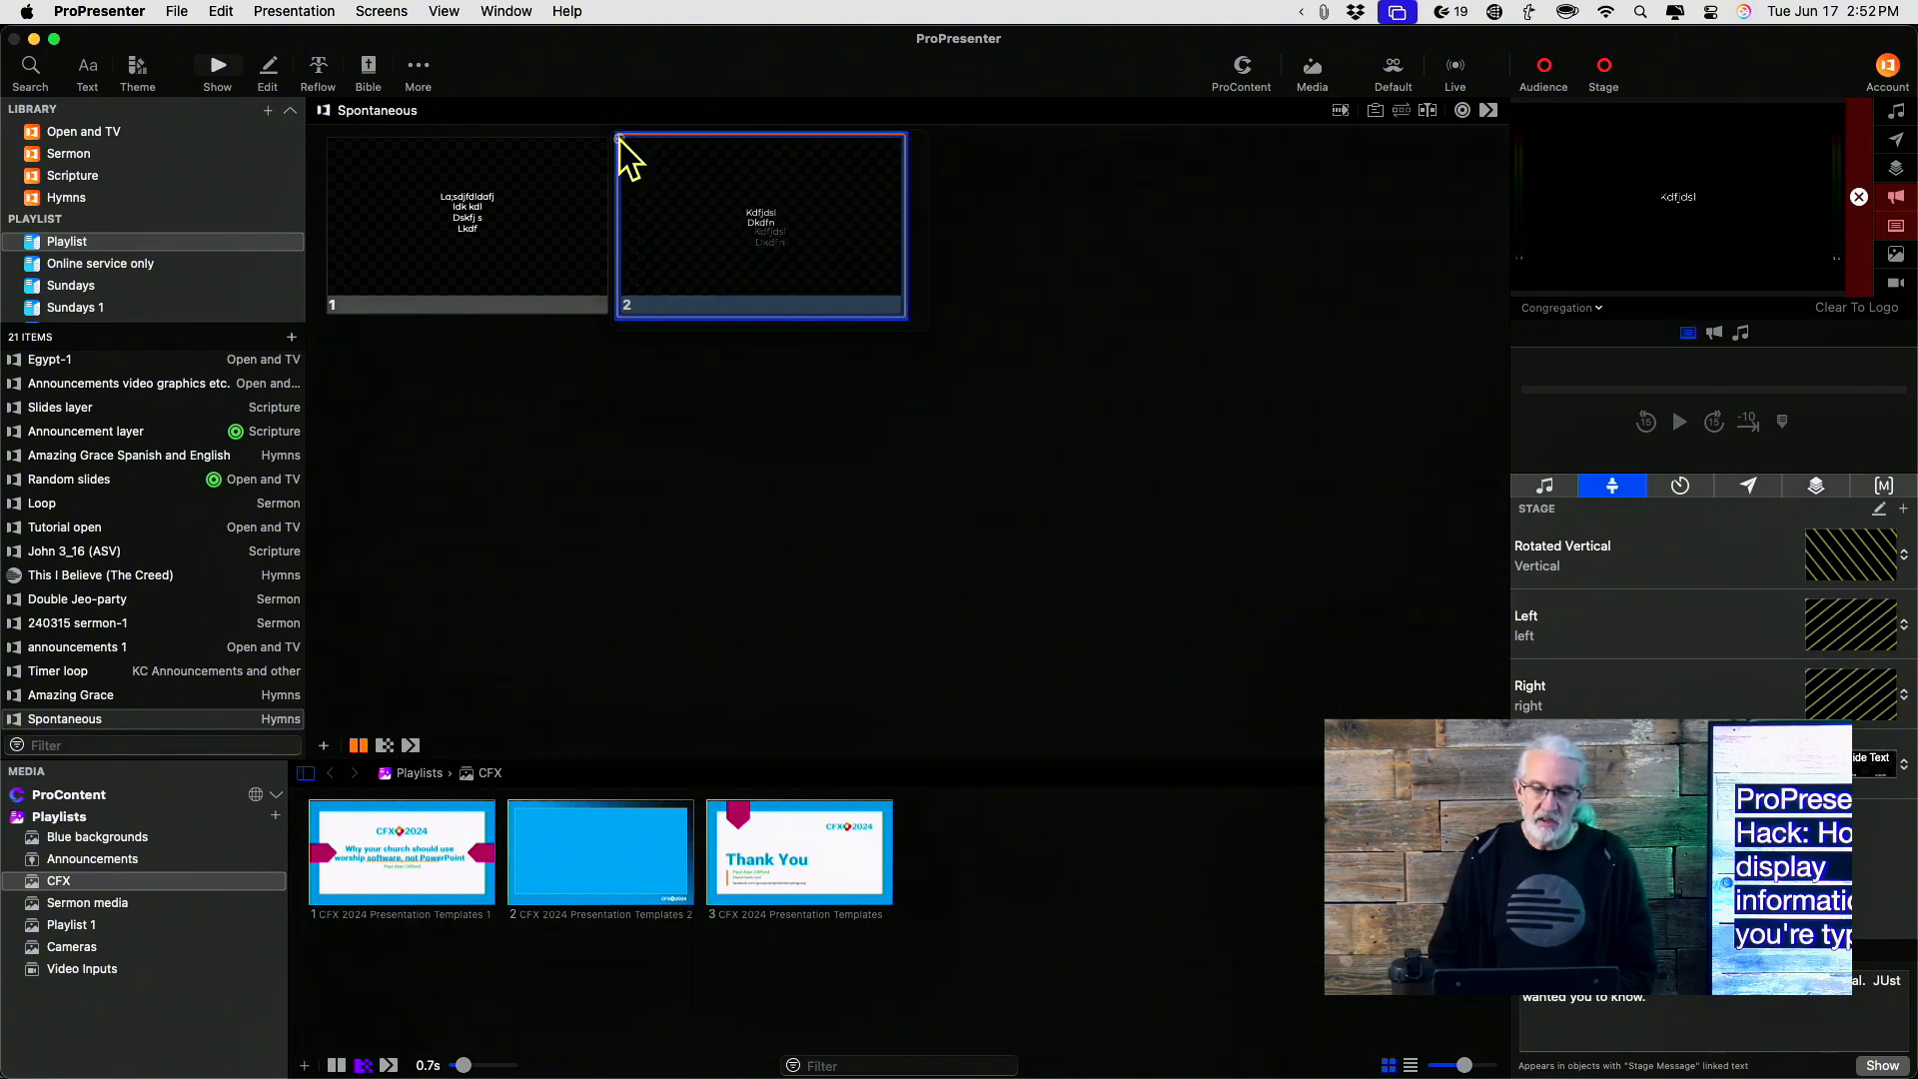
# Open the Reflow editor and insert a slide break after the second slide, typing Afkdjshf as a third slide
pyautogui.click(723, 190)
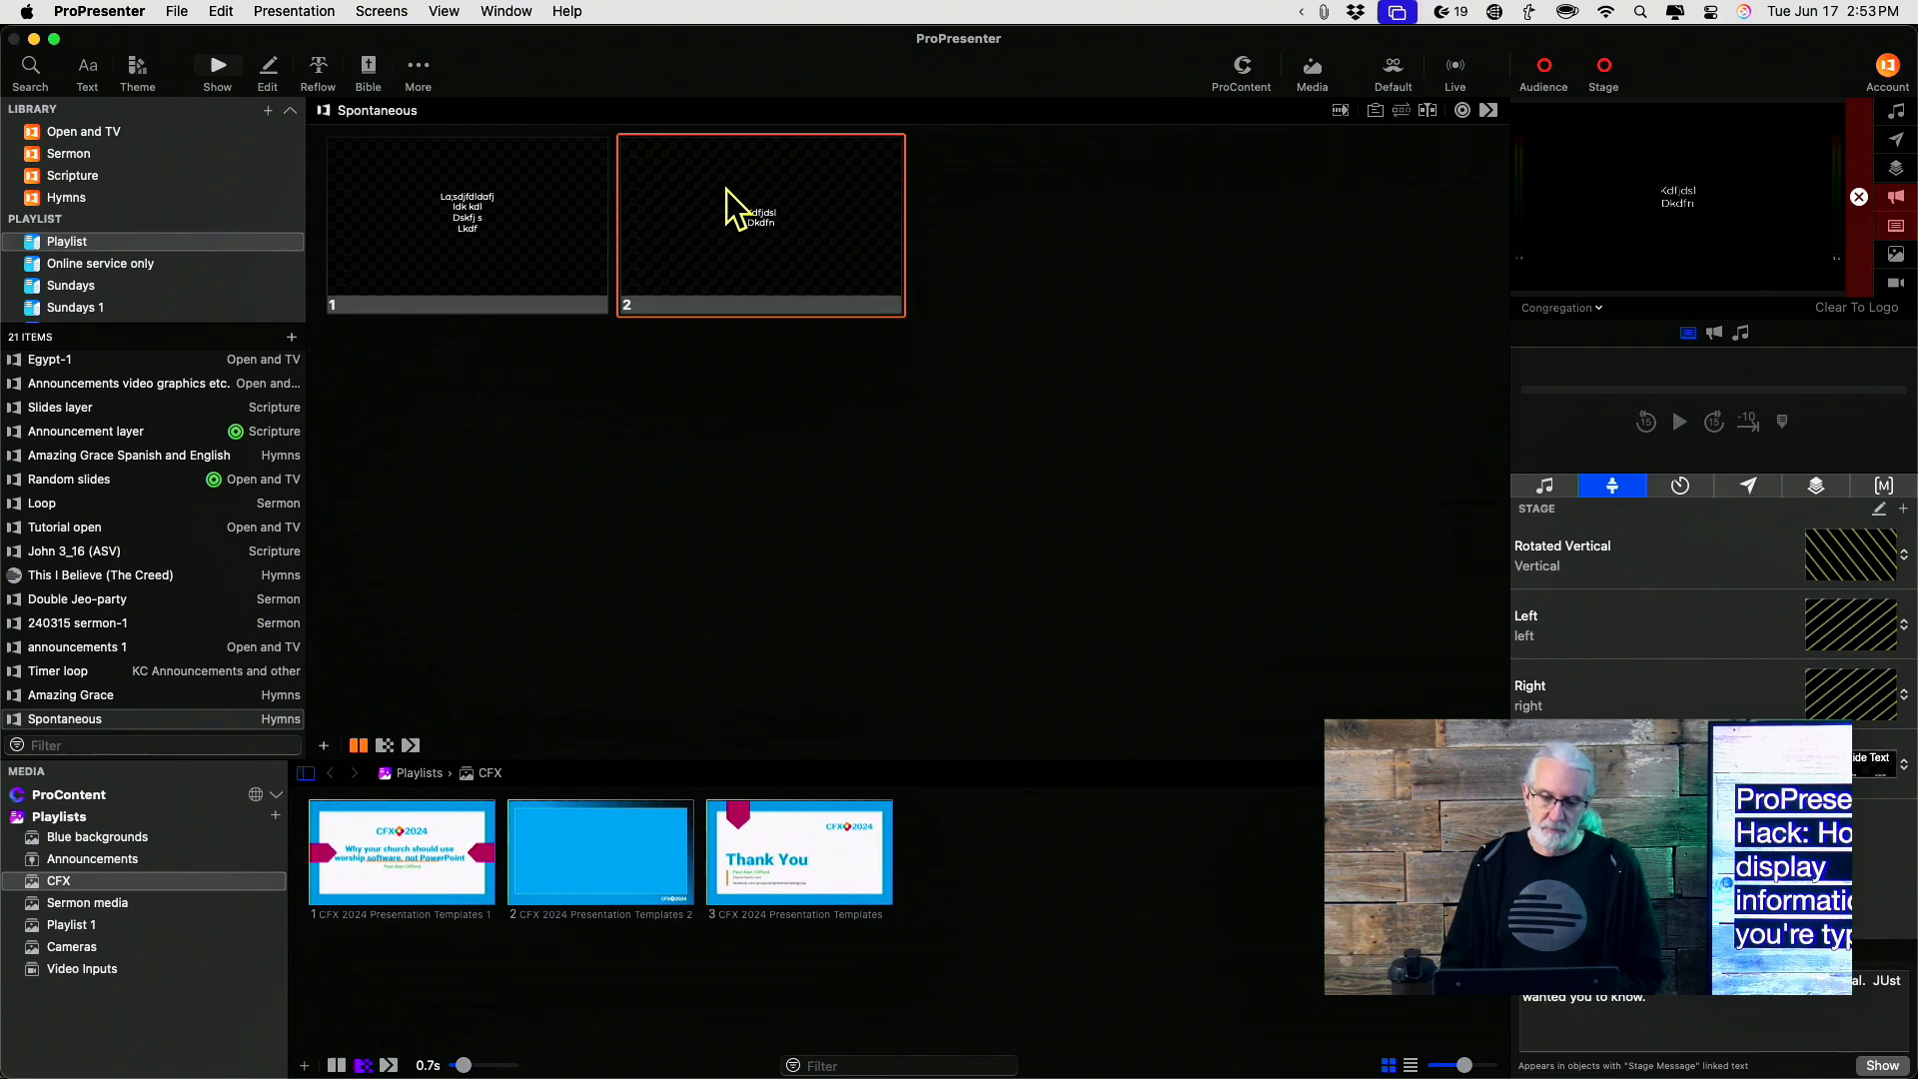
pyautogui.click(318, 62)
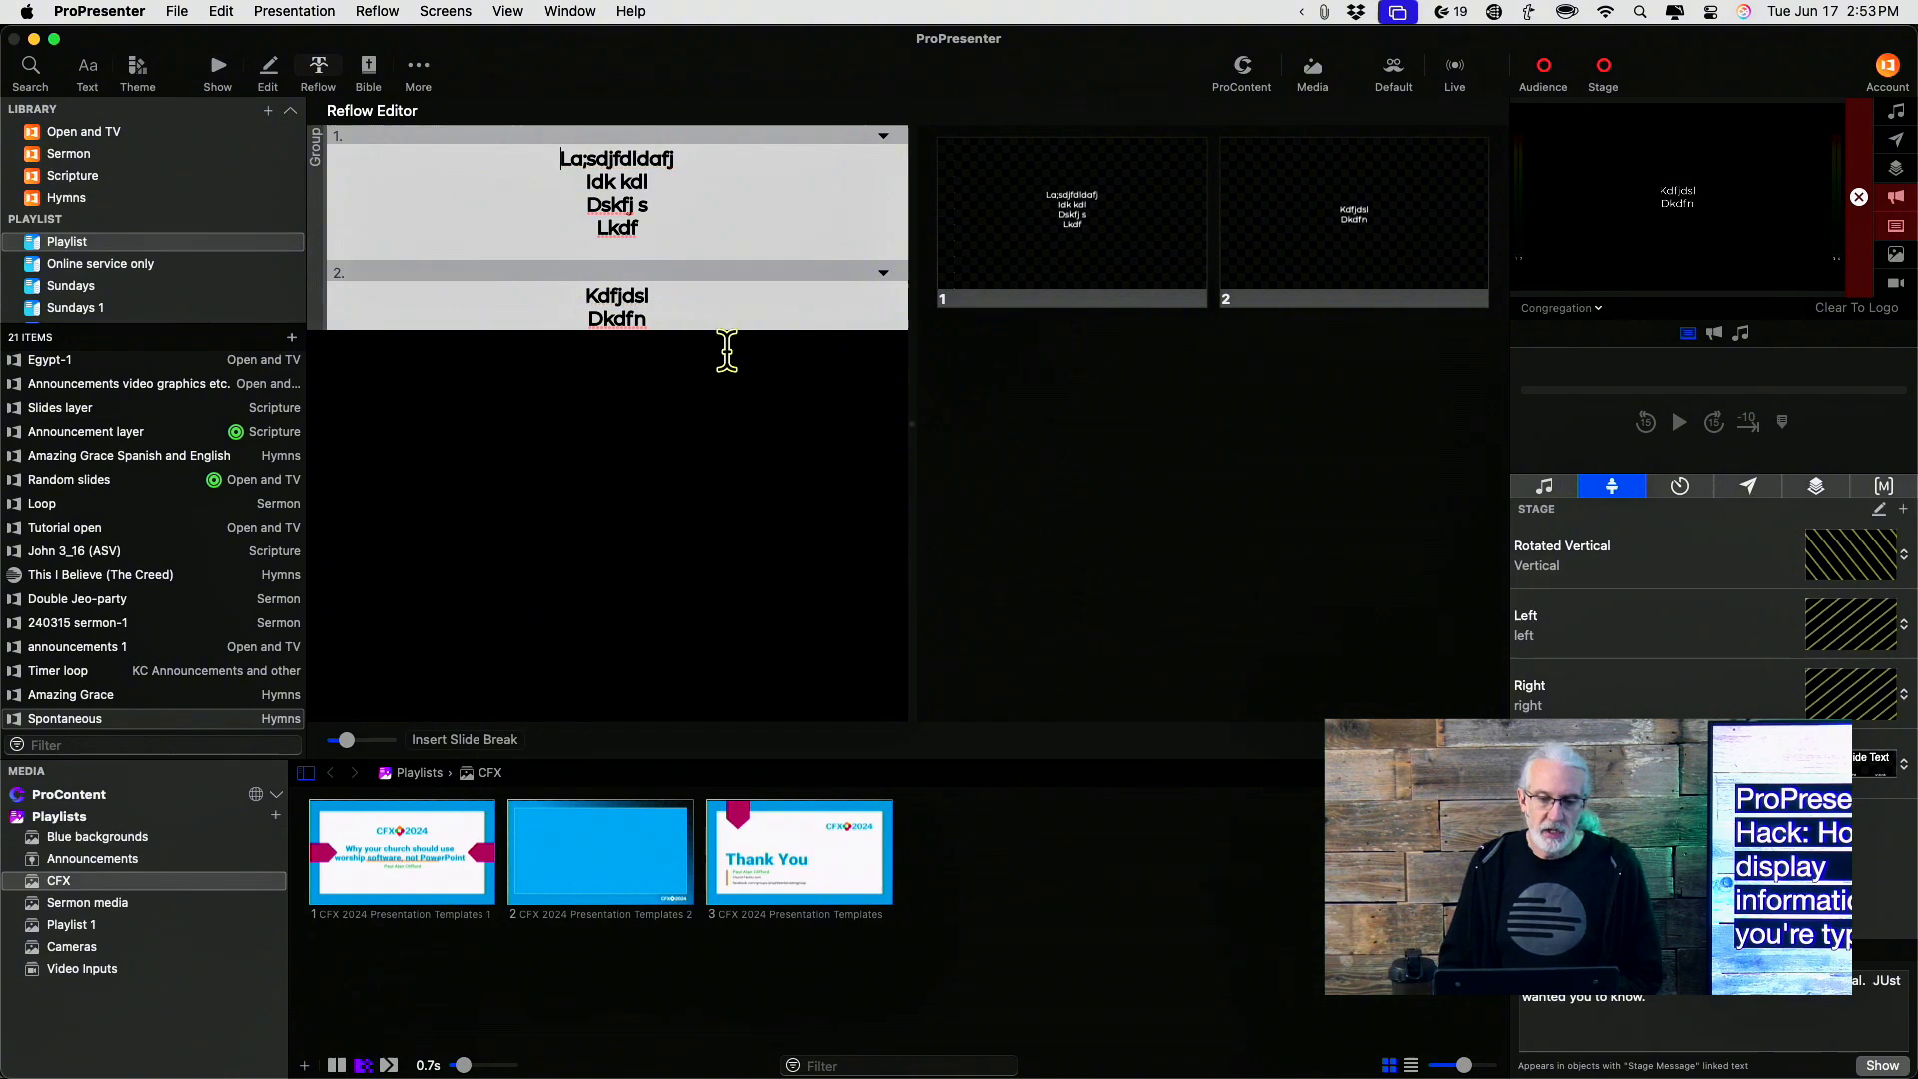
pyautogui.click(679, 318)
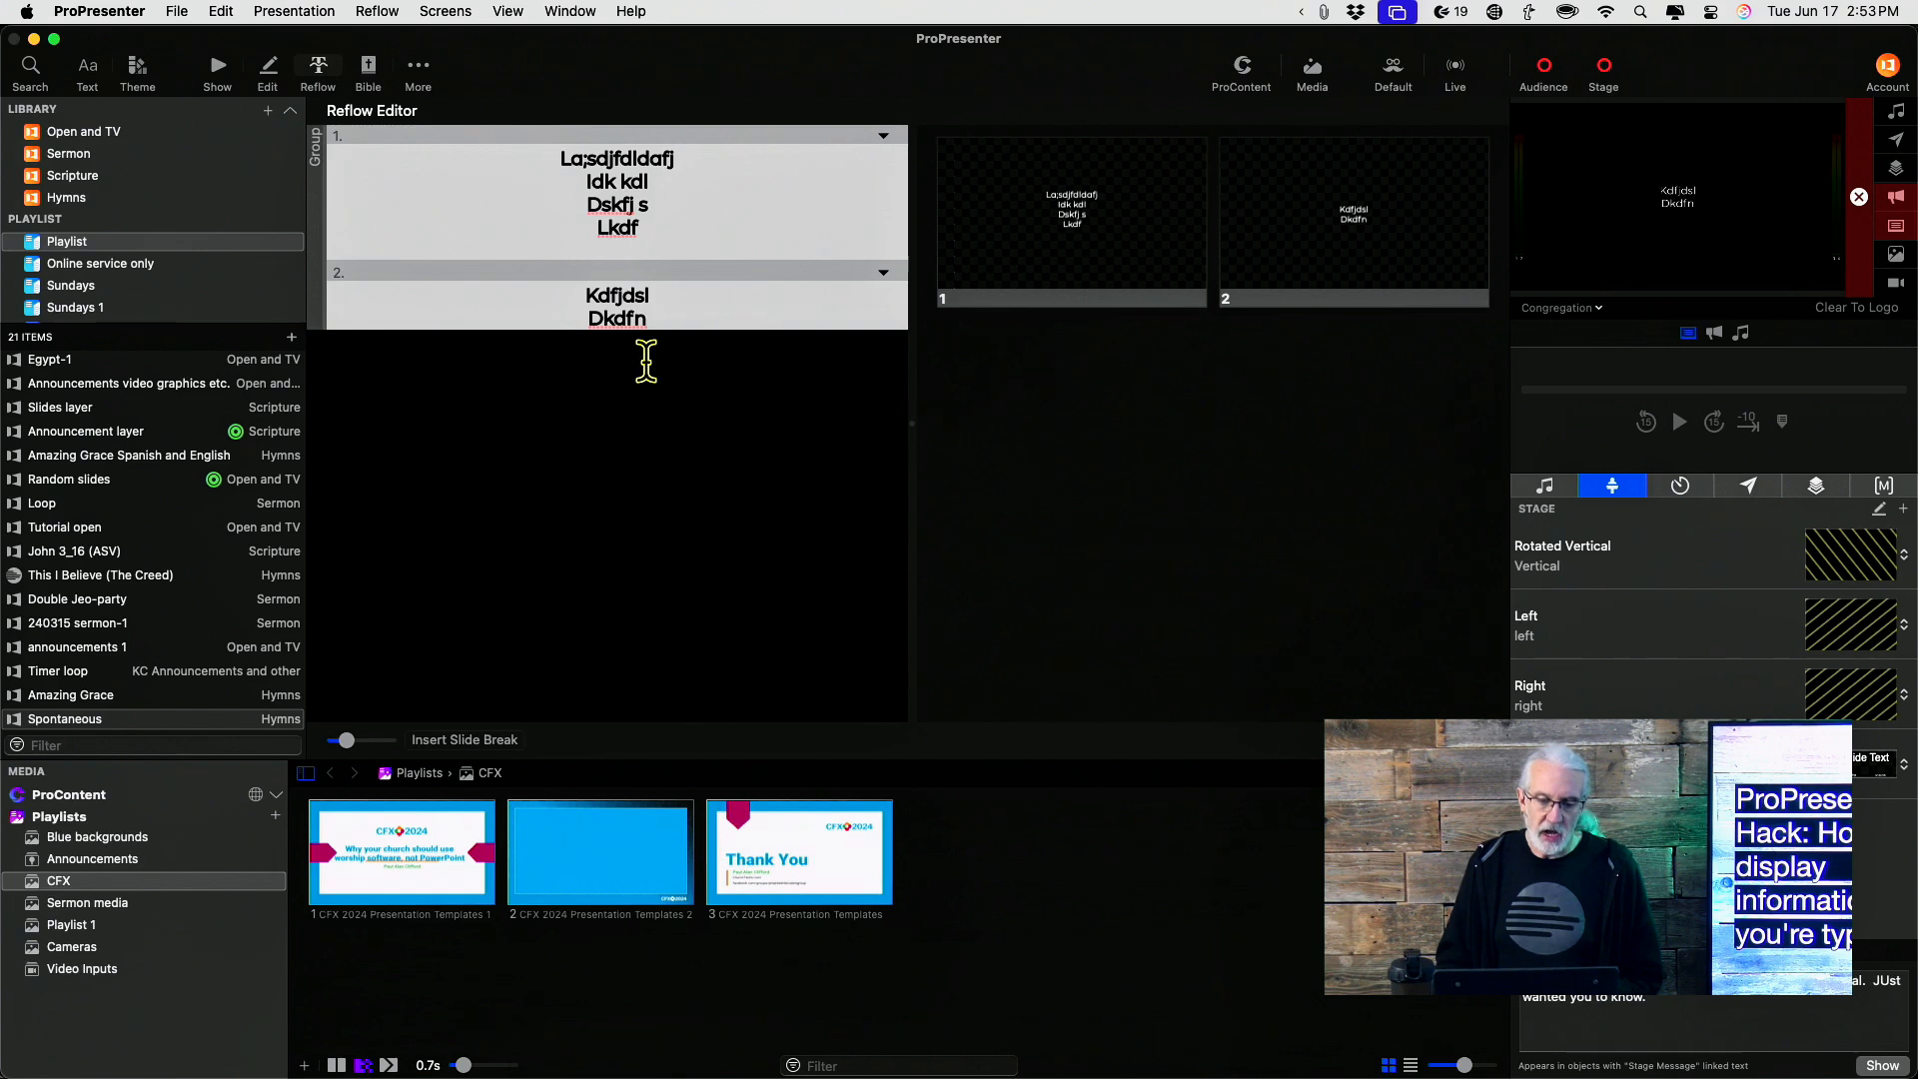
pyautogui.click(478, 744)
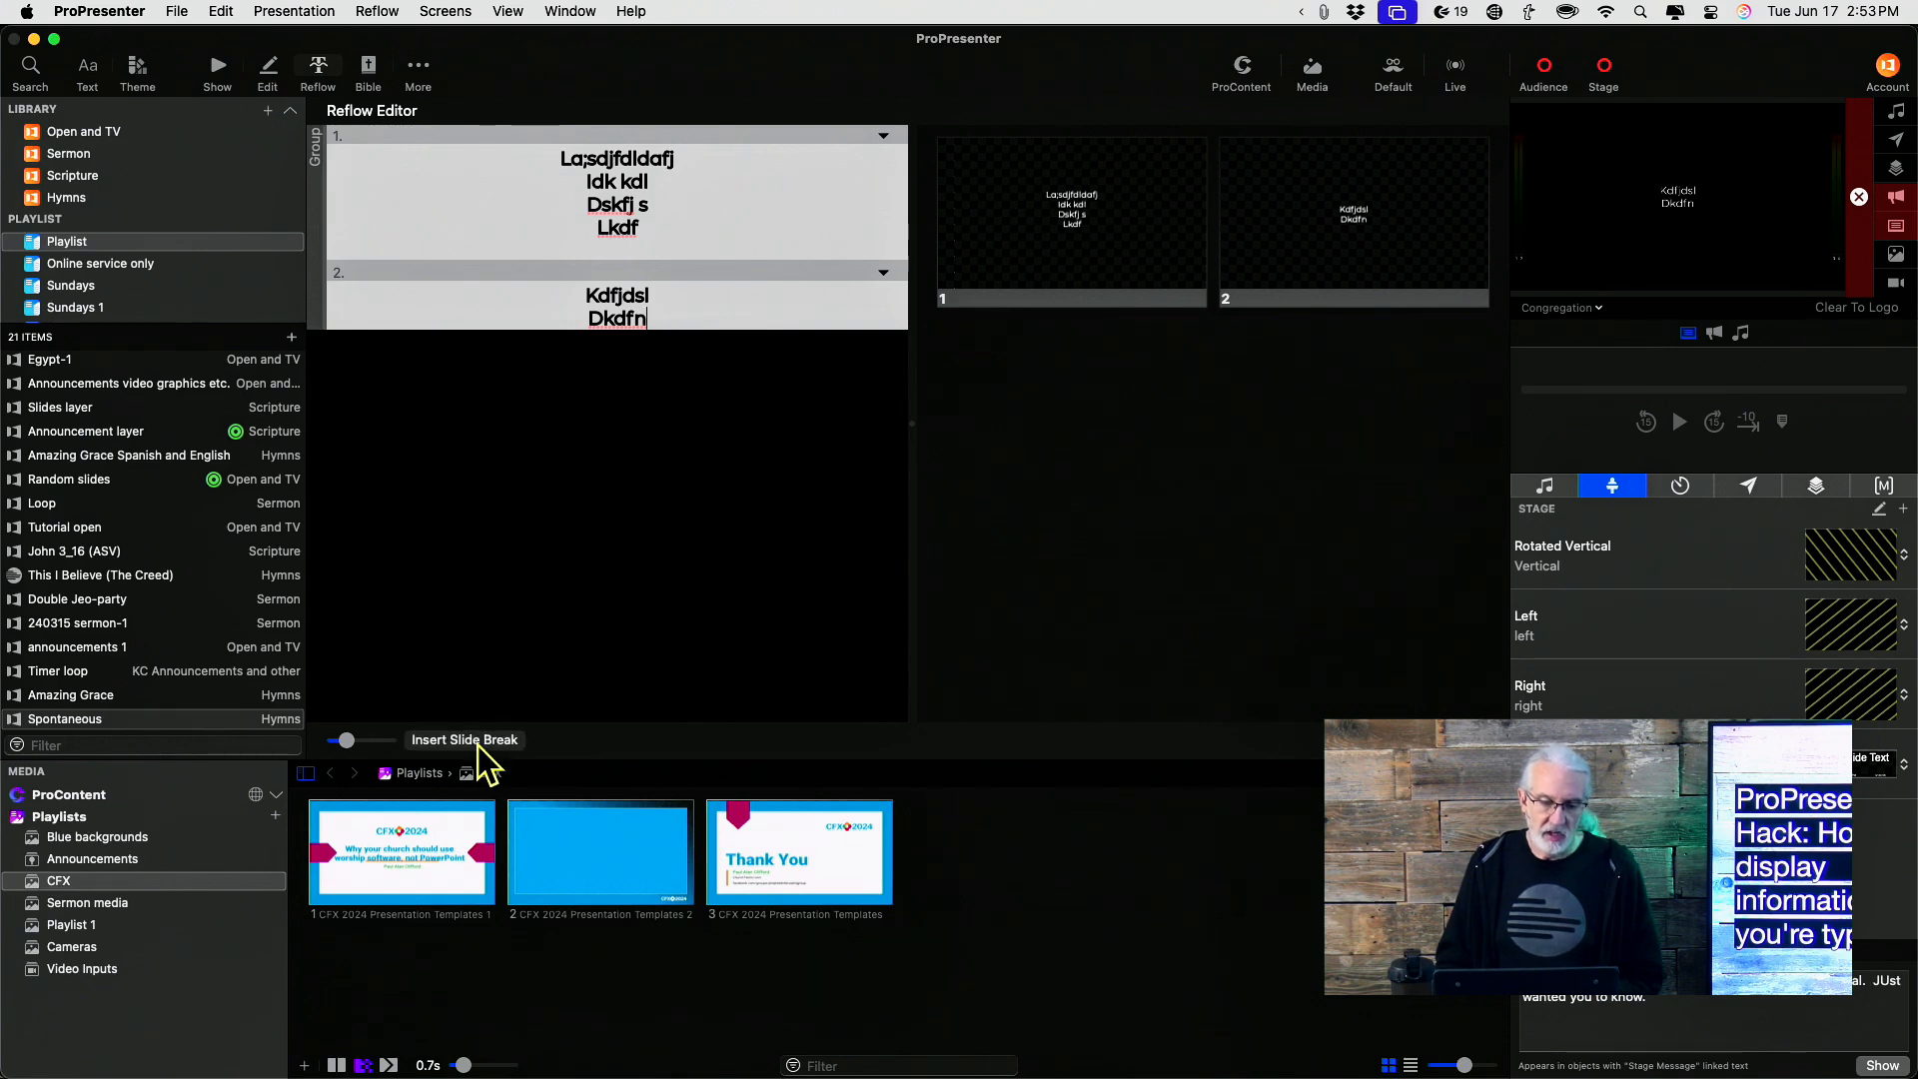
pyautogui.write('afkdjshf')
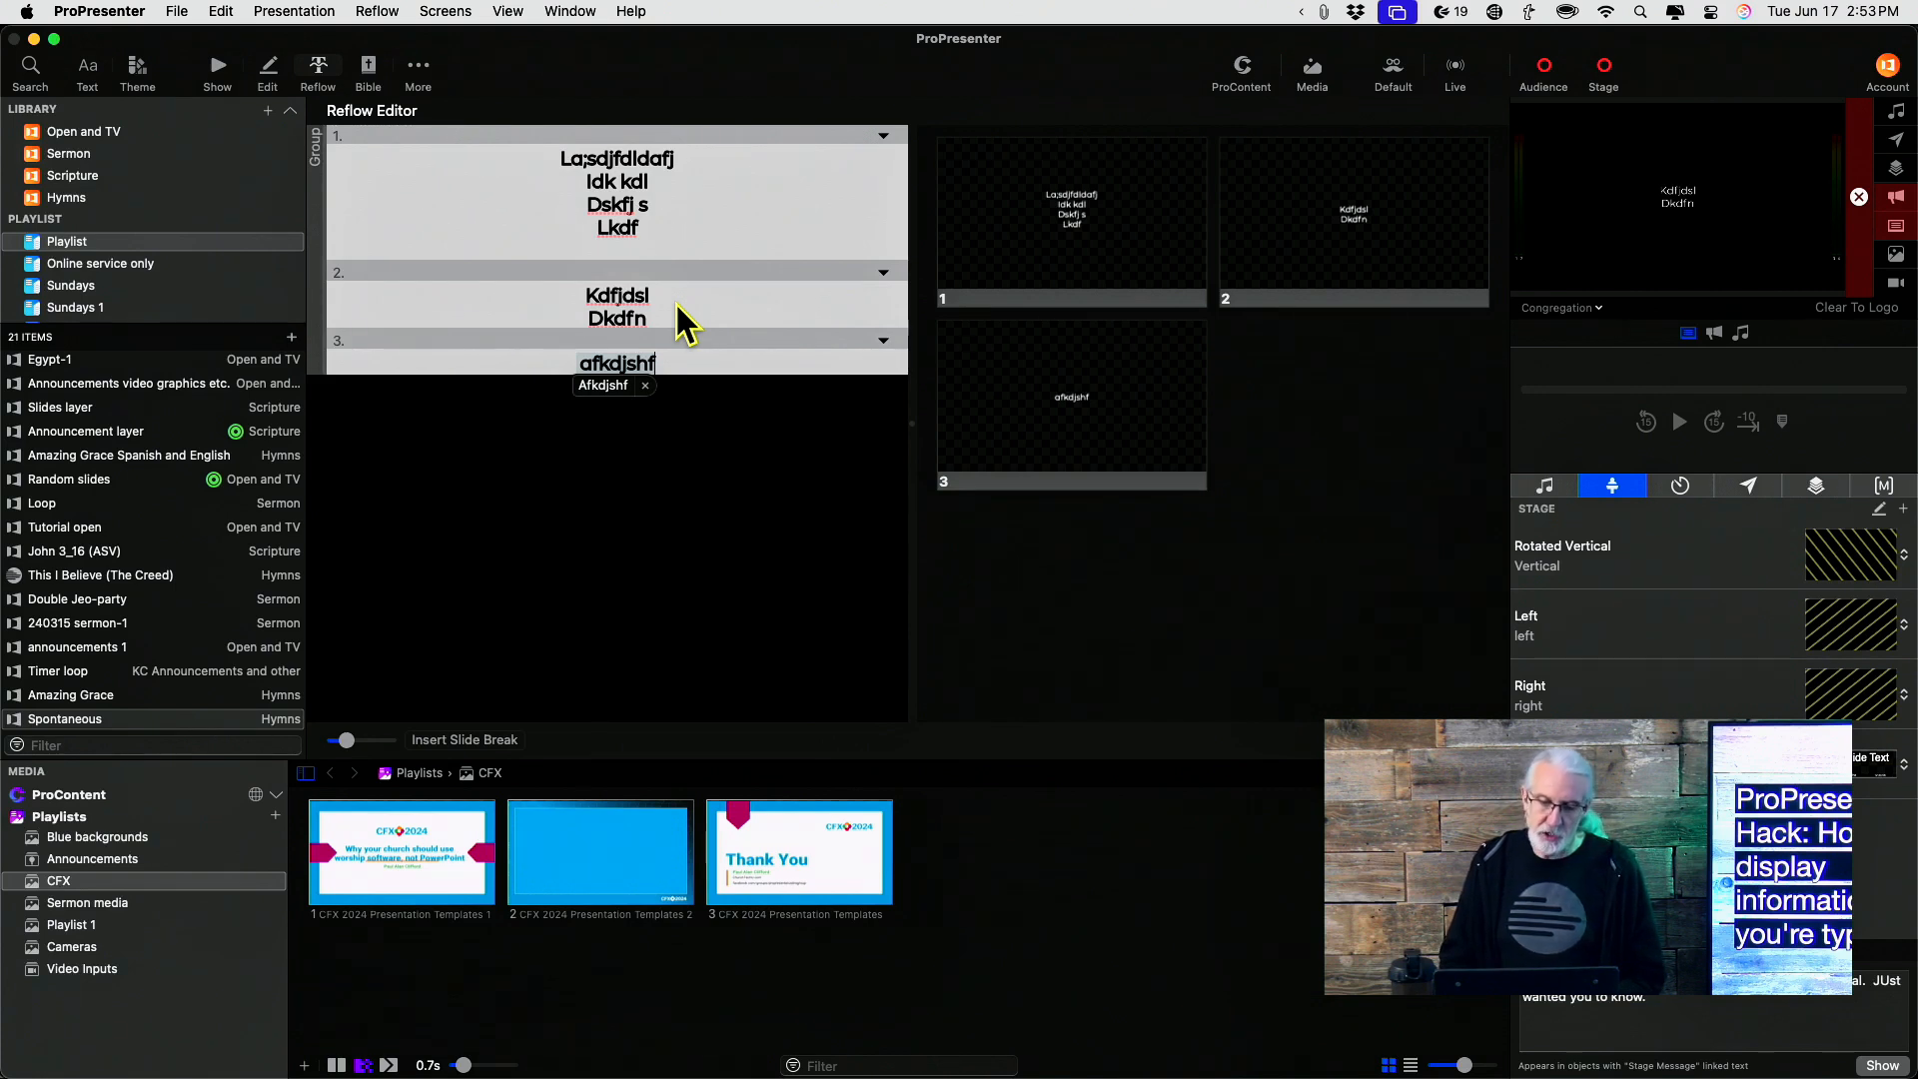
# Add two more slides in the Reflow editor reading Lakfjdas and Kajdfhads
pyautogui.press('Return')
pyautogui.press('Return')
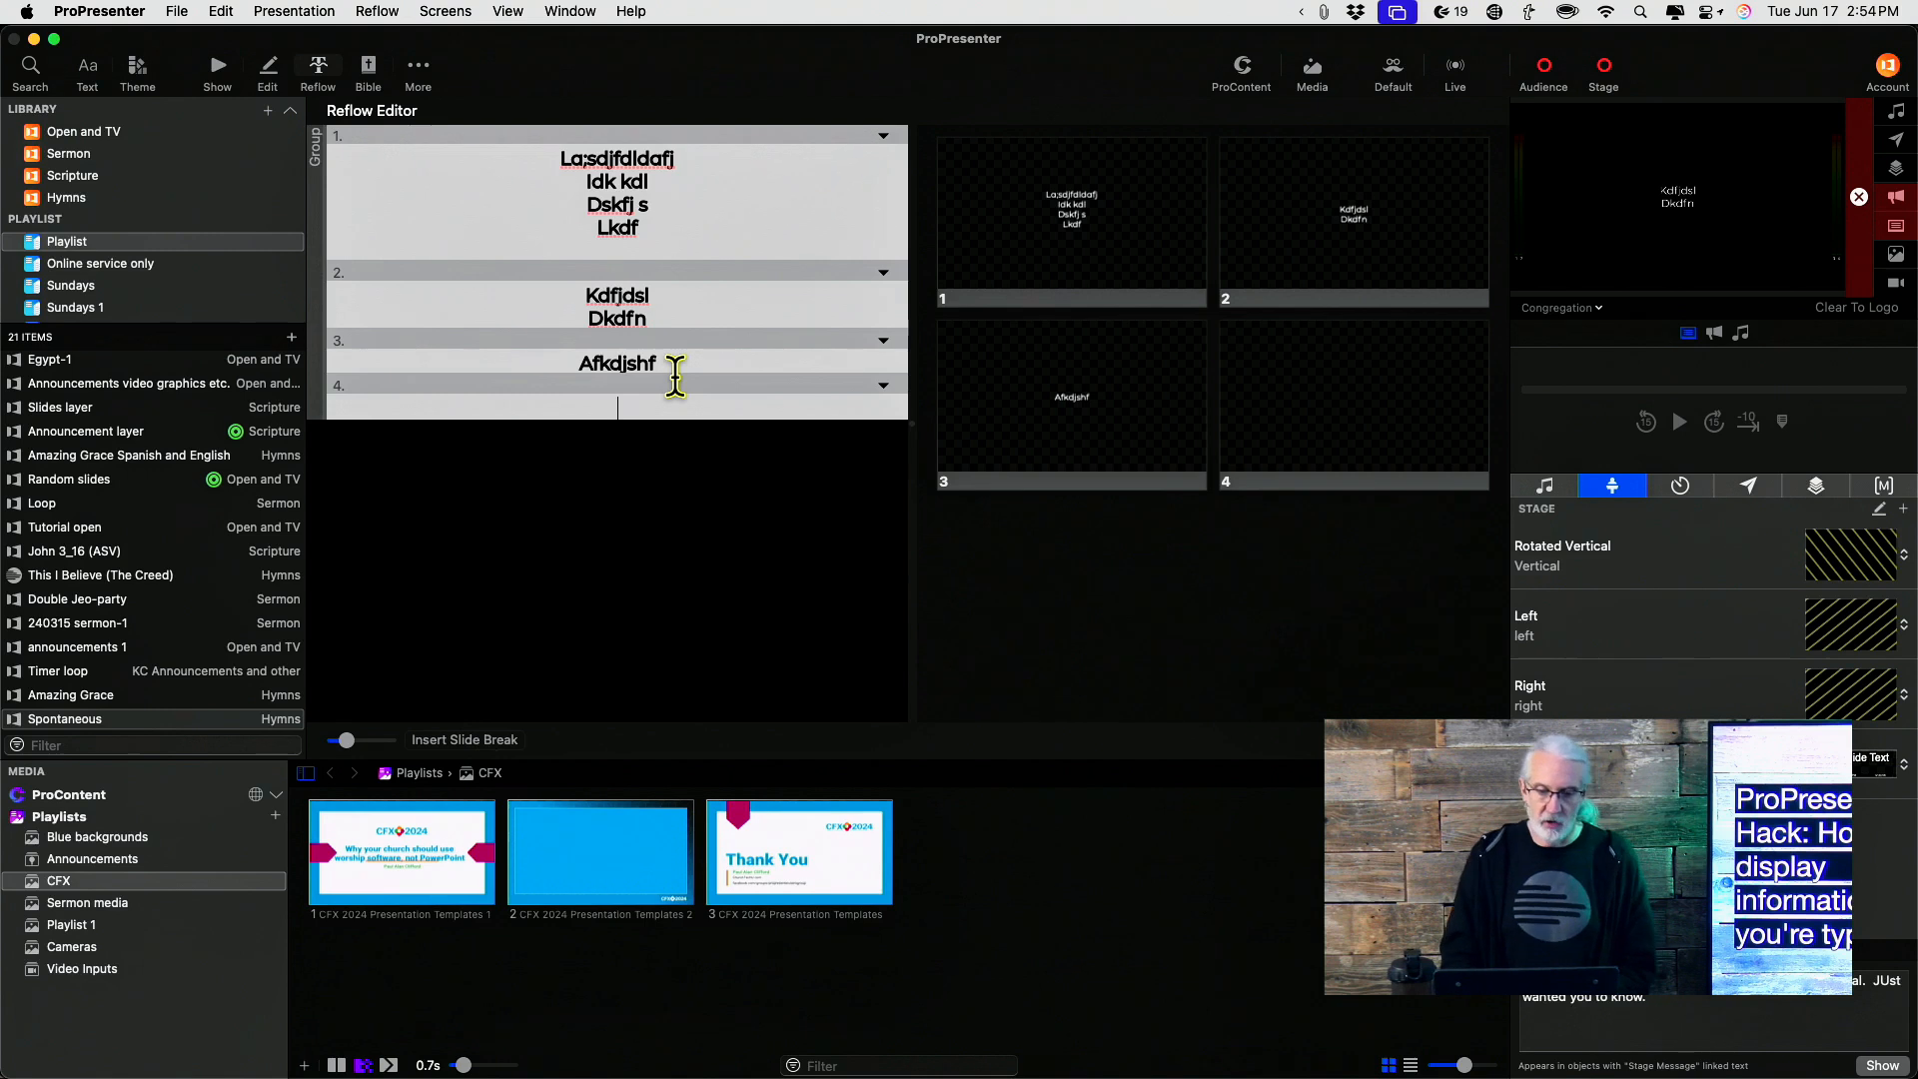
pyautogui.write('Iakfjdas')
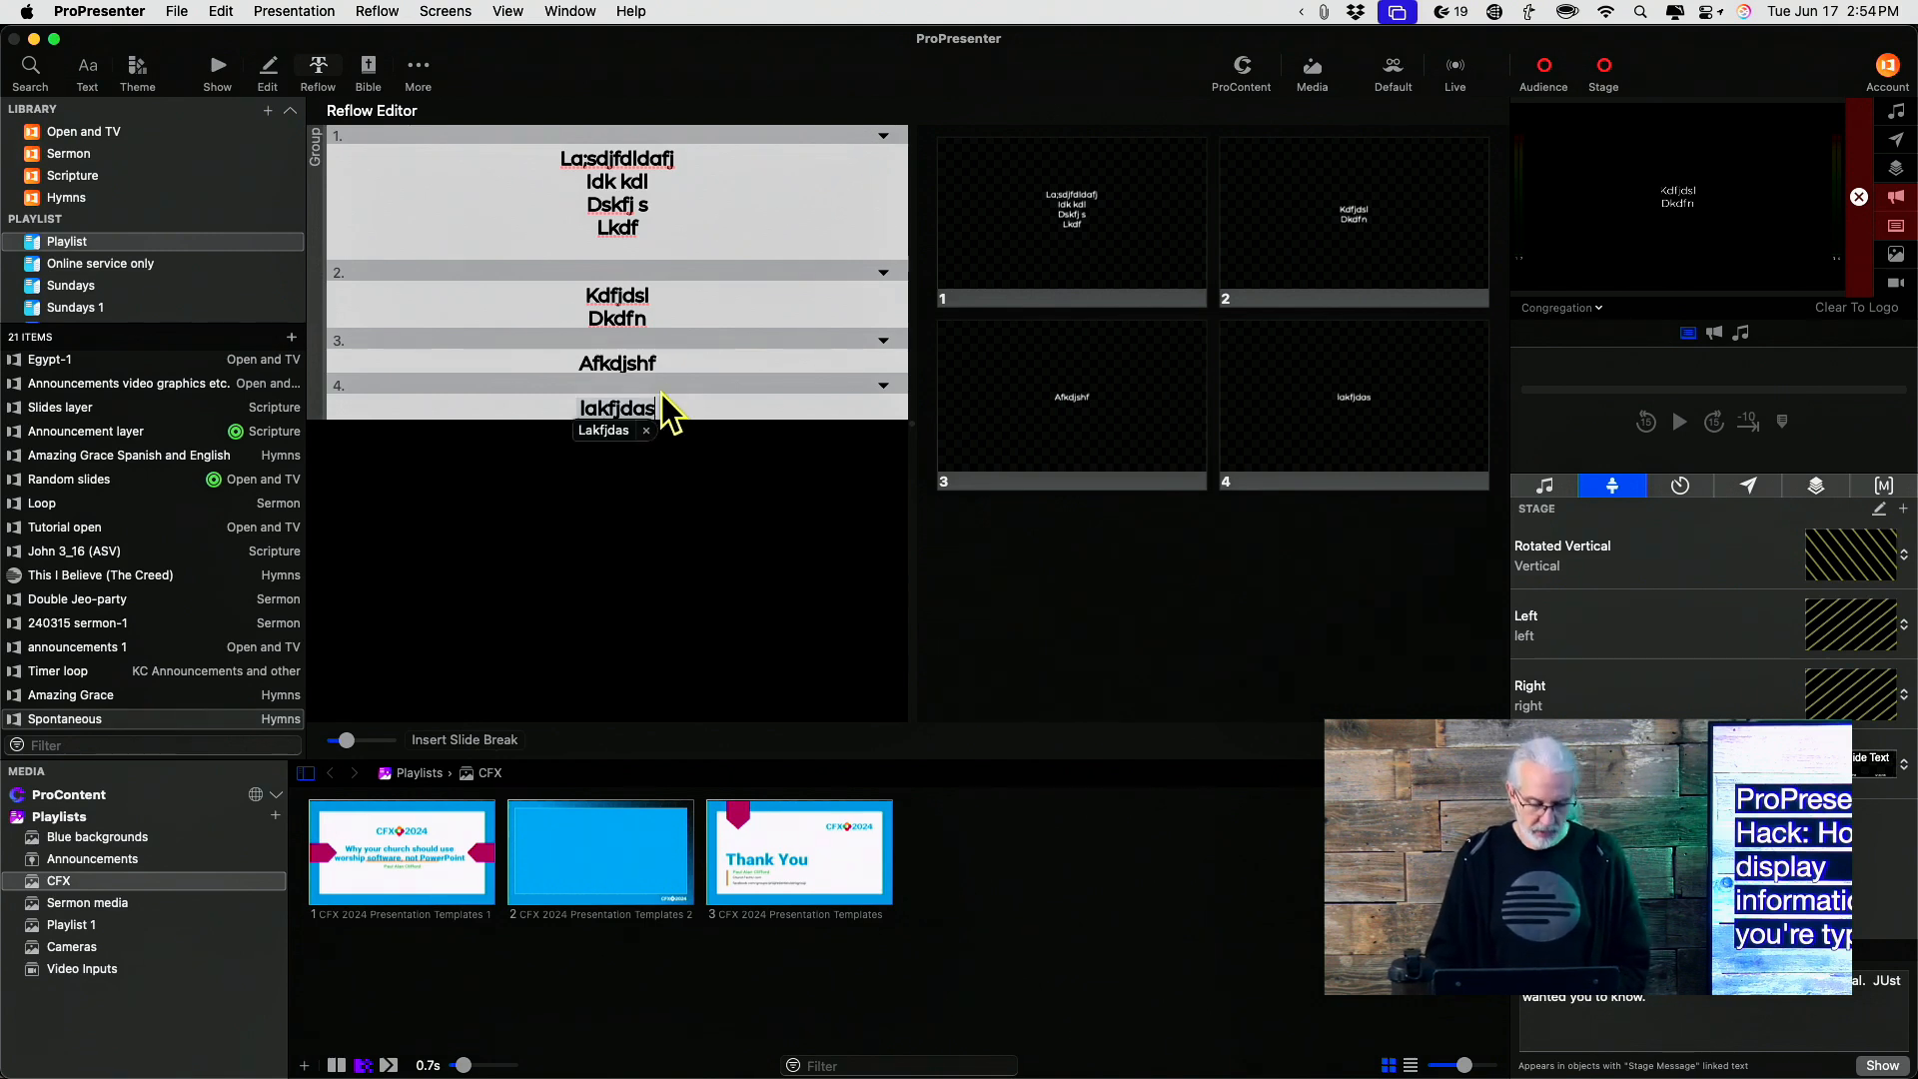
pyautogui.press('Return')
pyautogui.press('Return')
pyautogui.write('kajdfhads')
# Add a sixth slide reading Leaf and insert another slide break after it
pyautogui.press('Return')
pyautogui.press('Return')
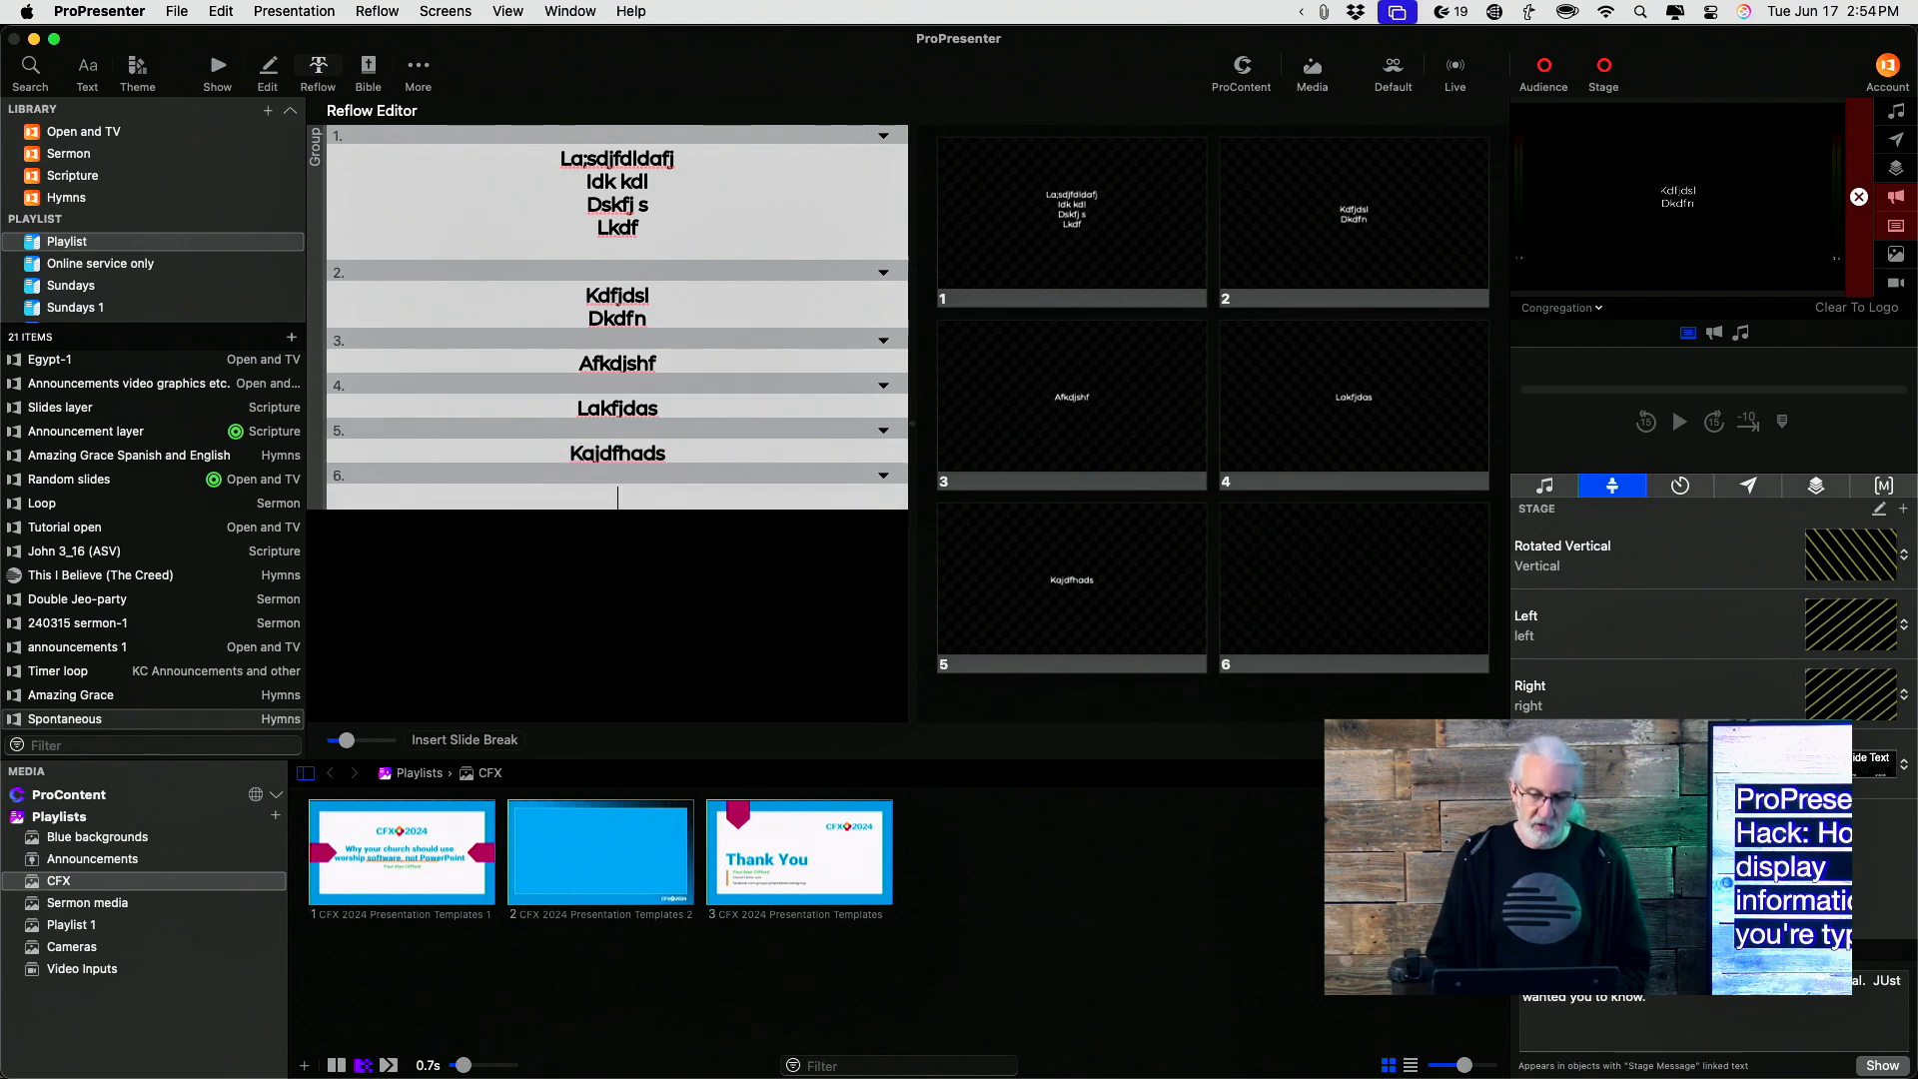
pyautogui.write('ldaff')
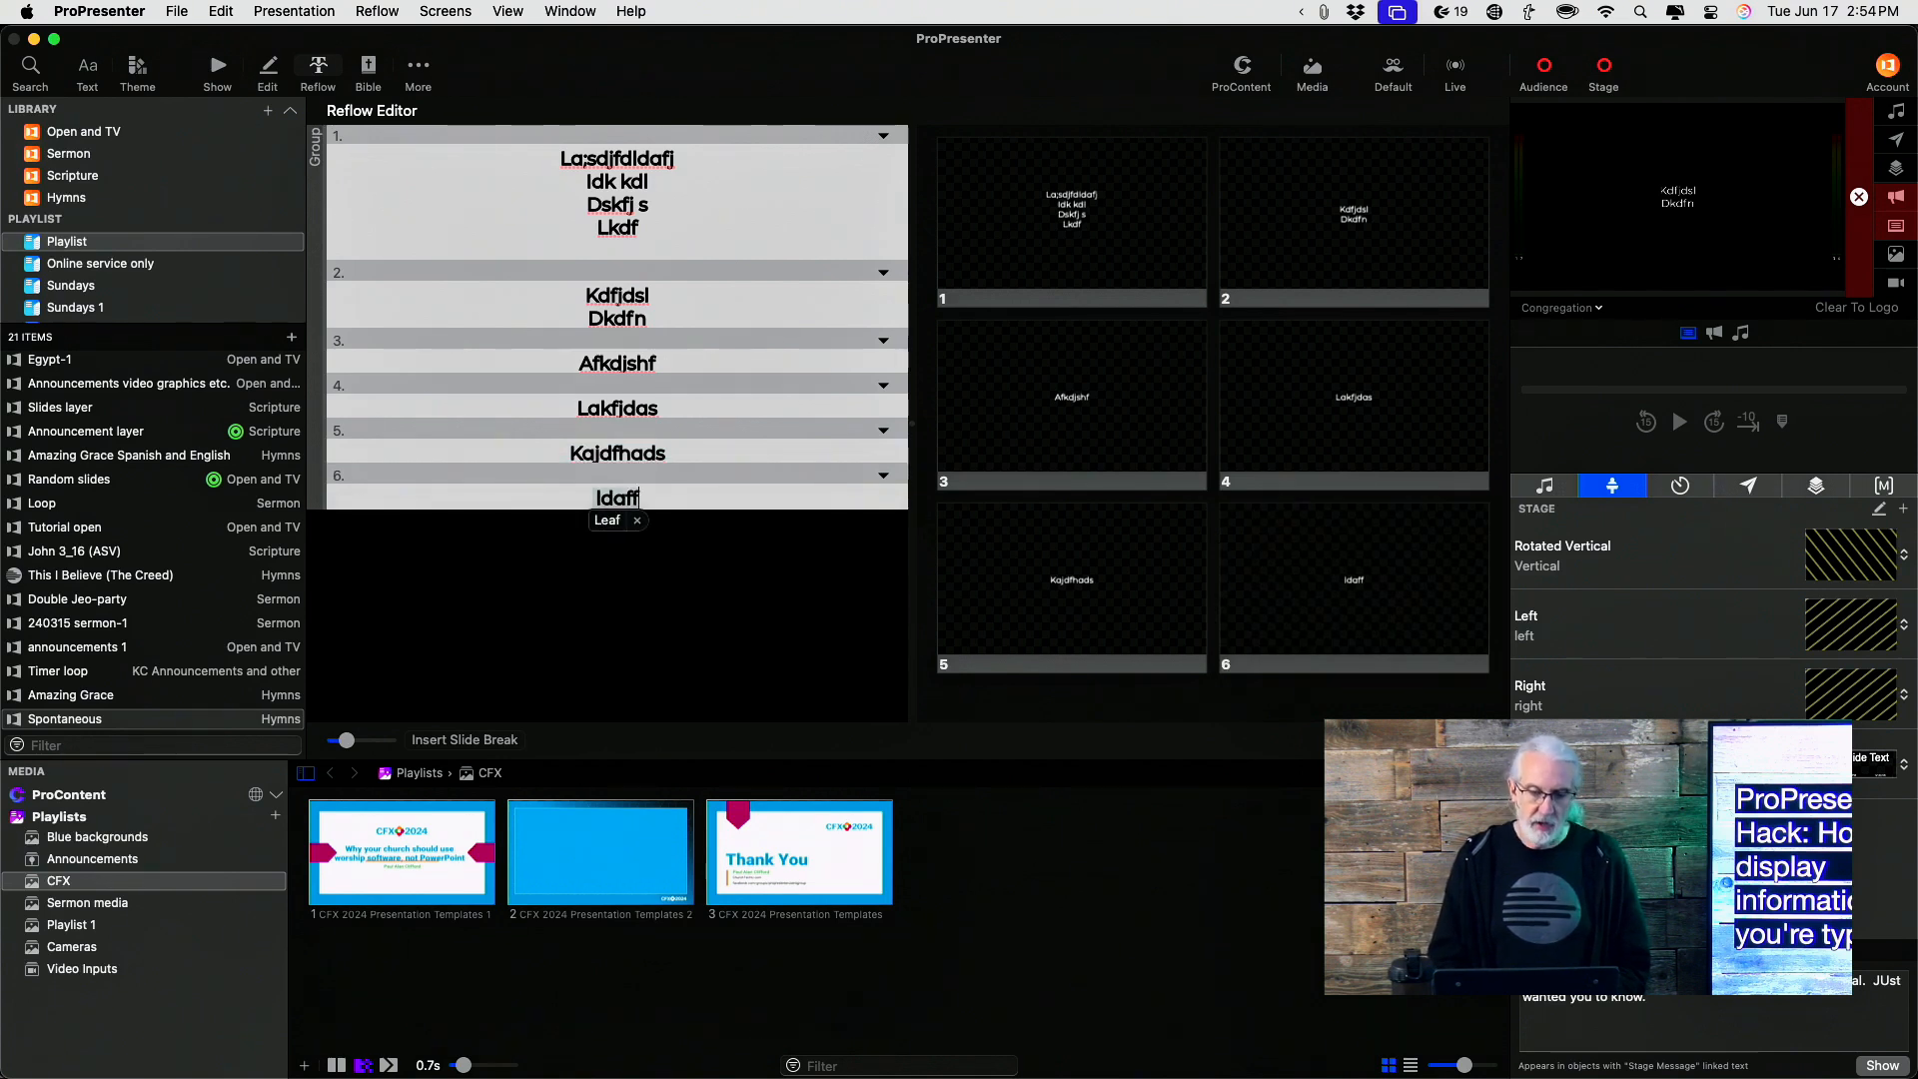
pyautogui.click(459, 739)
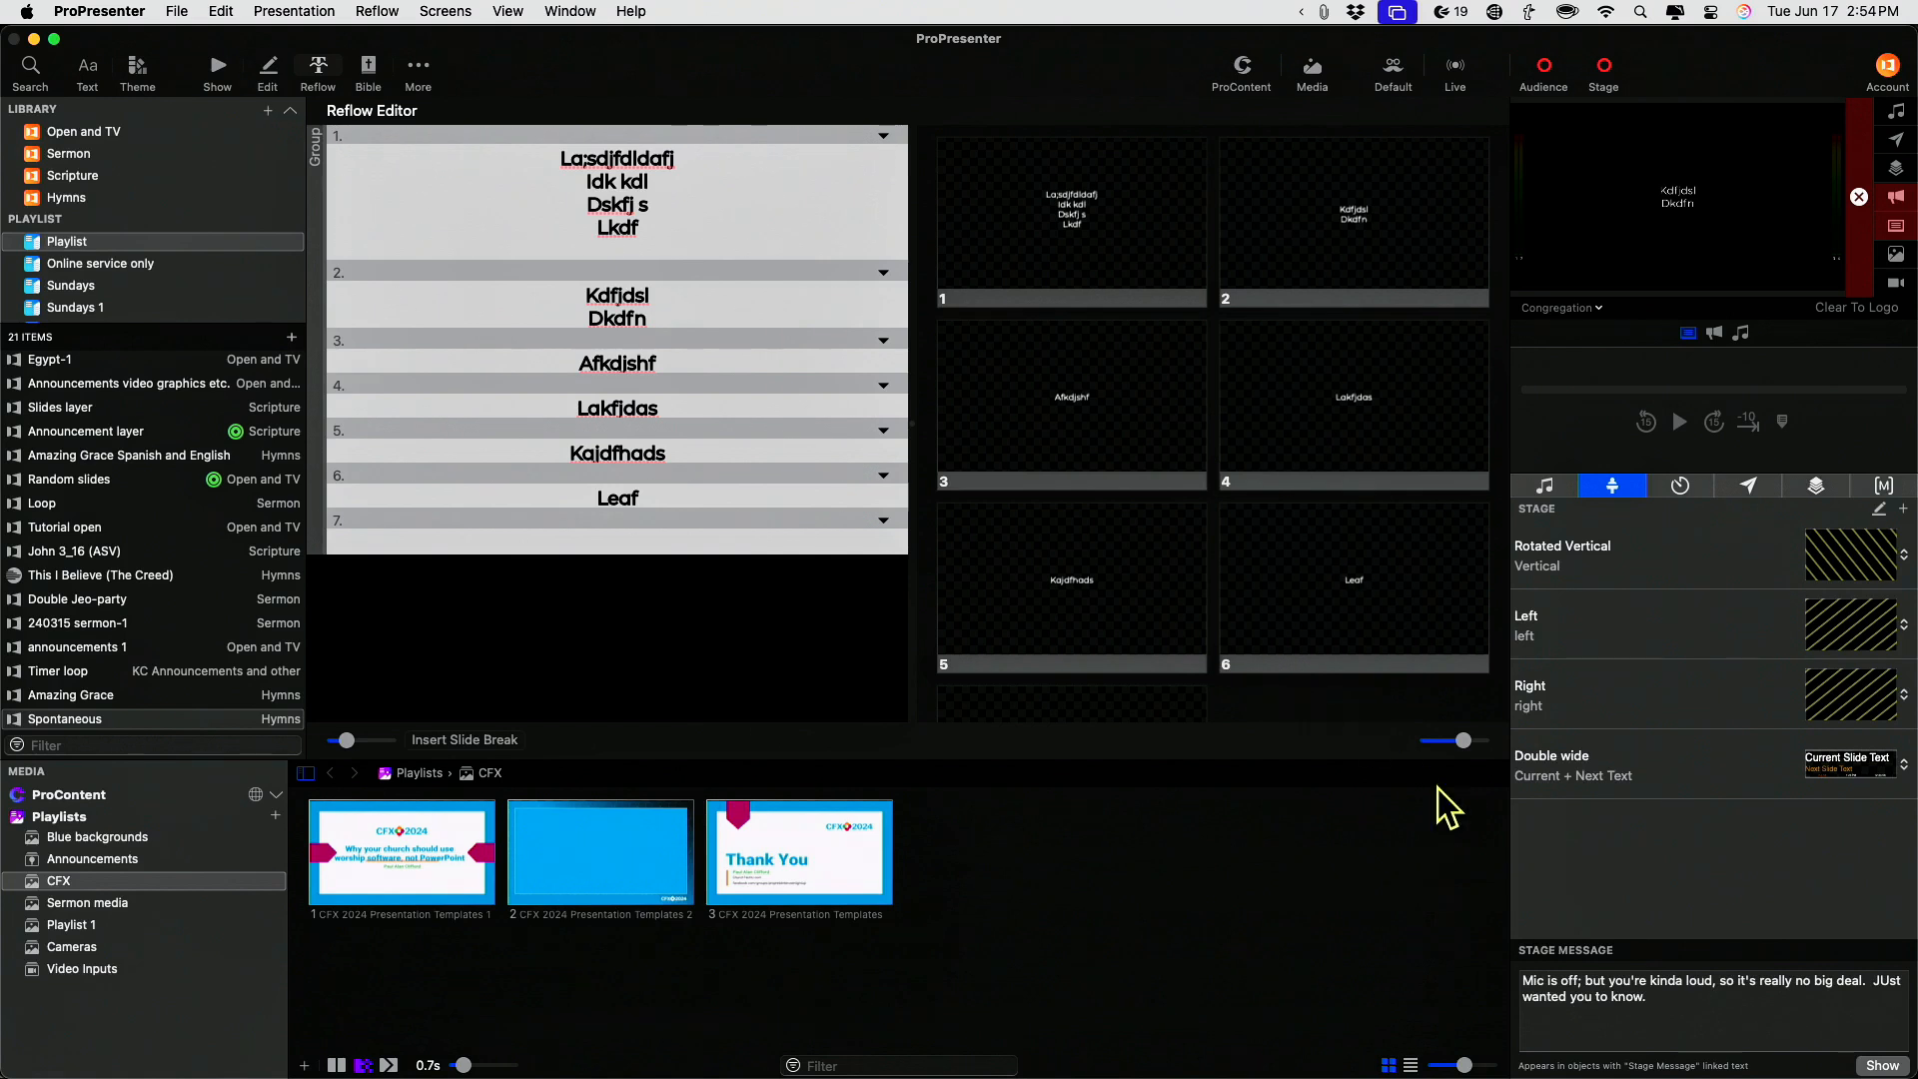
# Browse through the stage, timer, message, layer, macro and audio panels
pyautogui.click(1876, 1066)
pyautogui.click(1884, 1065)
pyautogui.click(1681, 488)
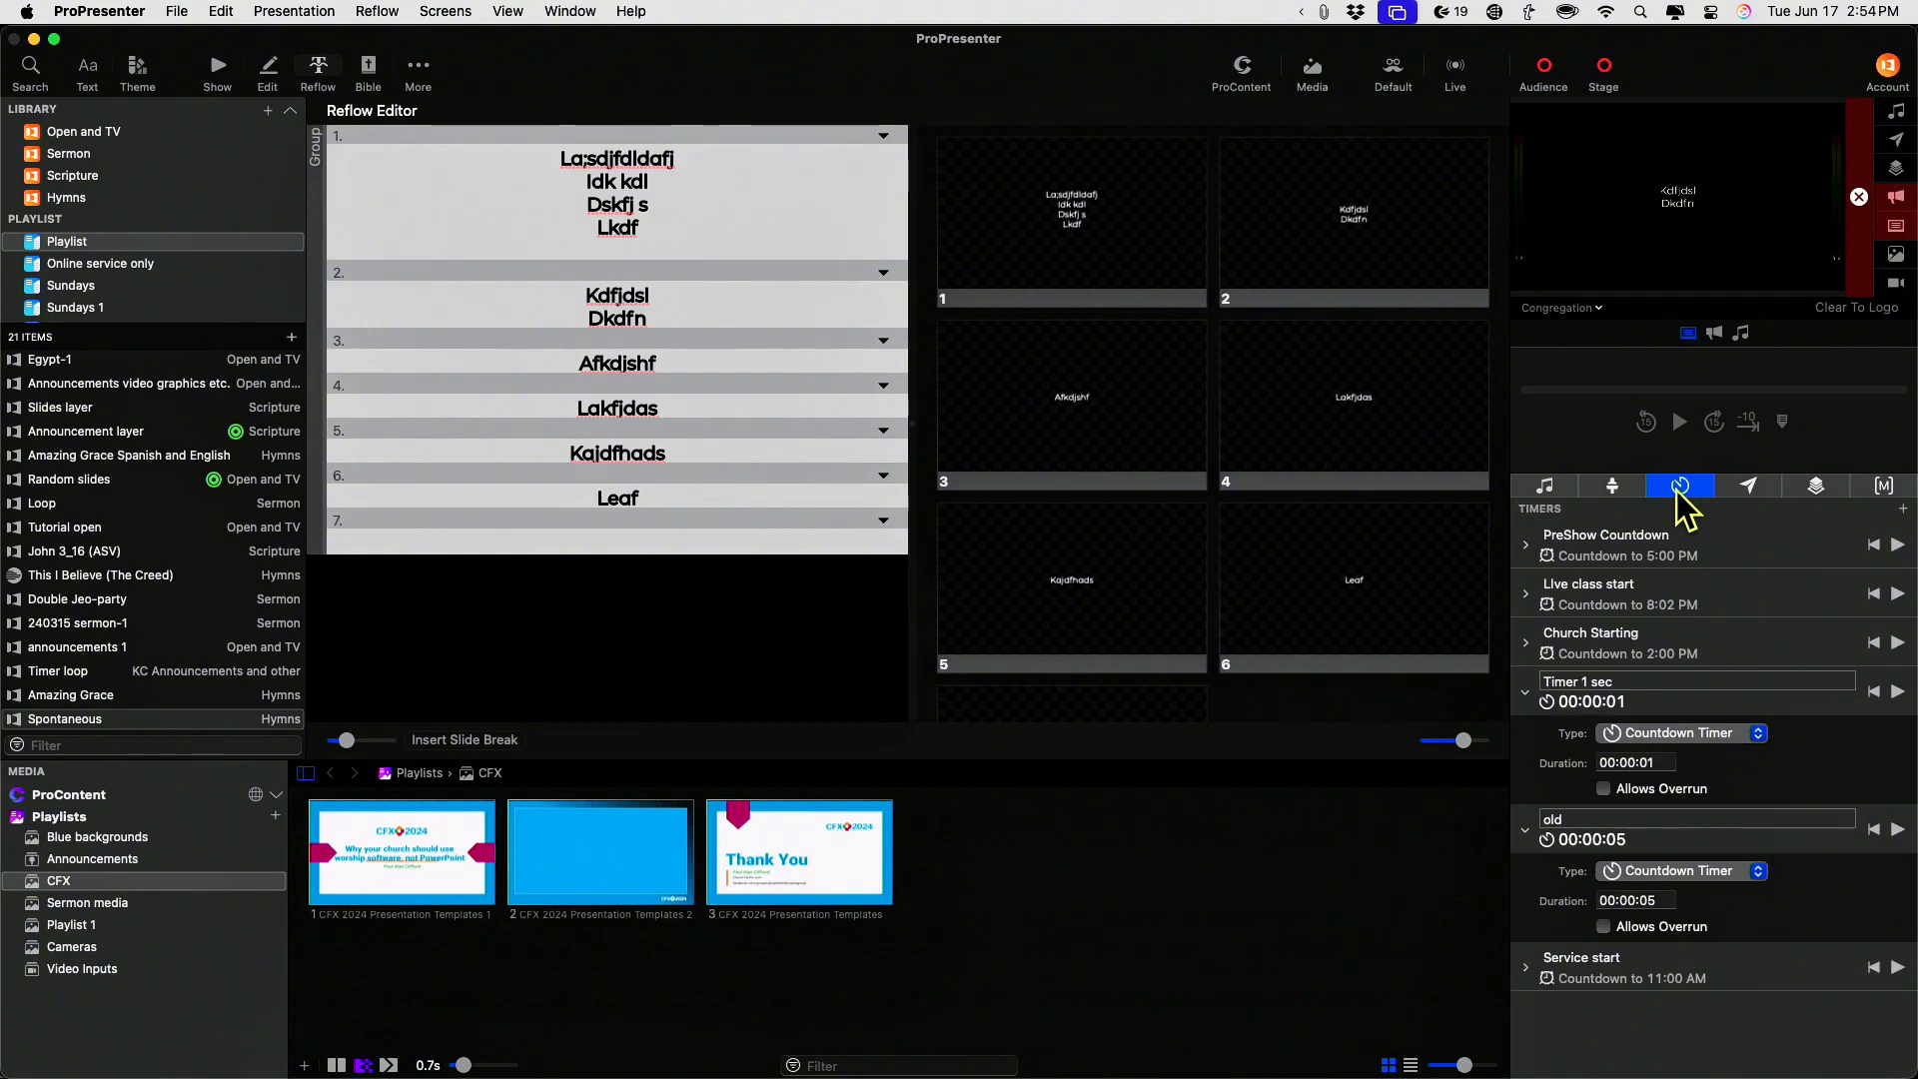
pyautogui.click(1761, 490)
pyautogui.click(1808, 490)
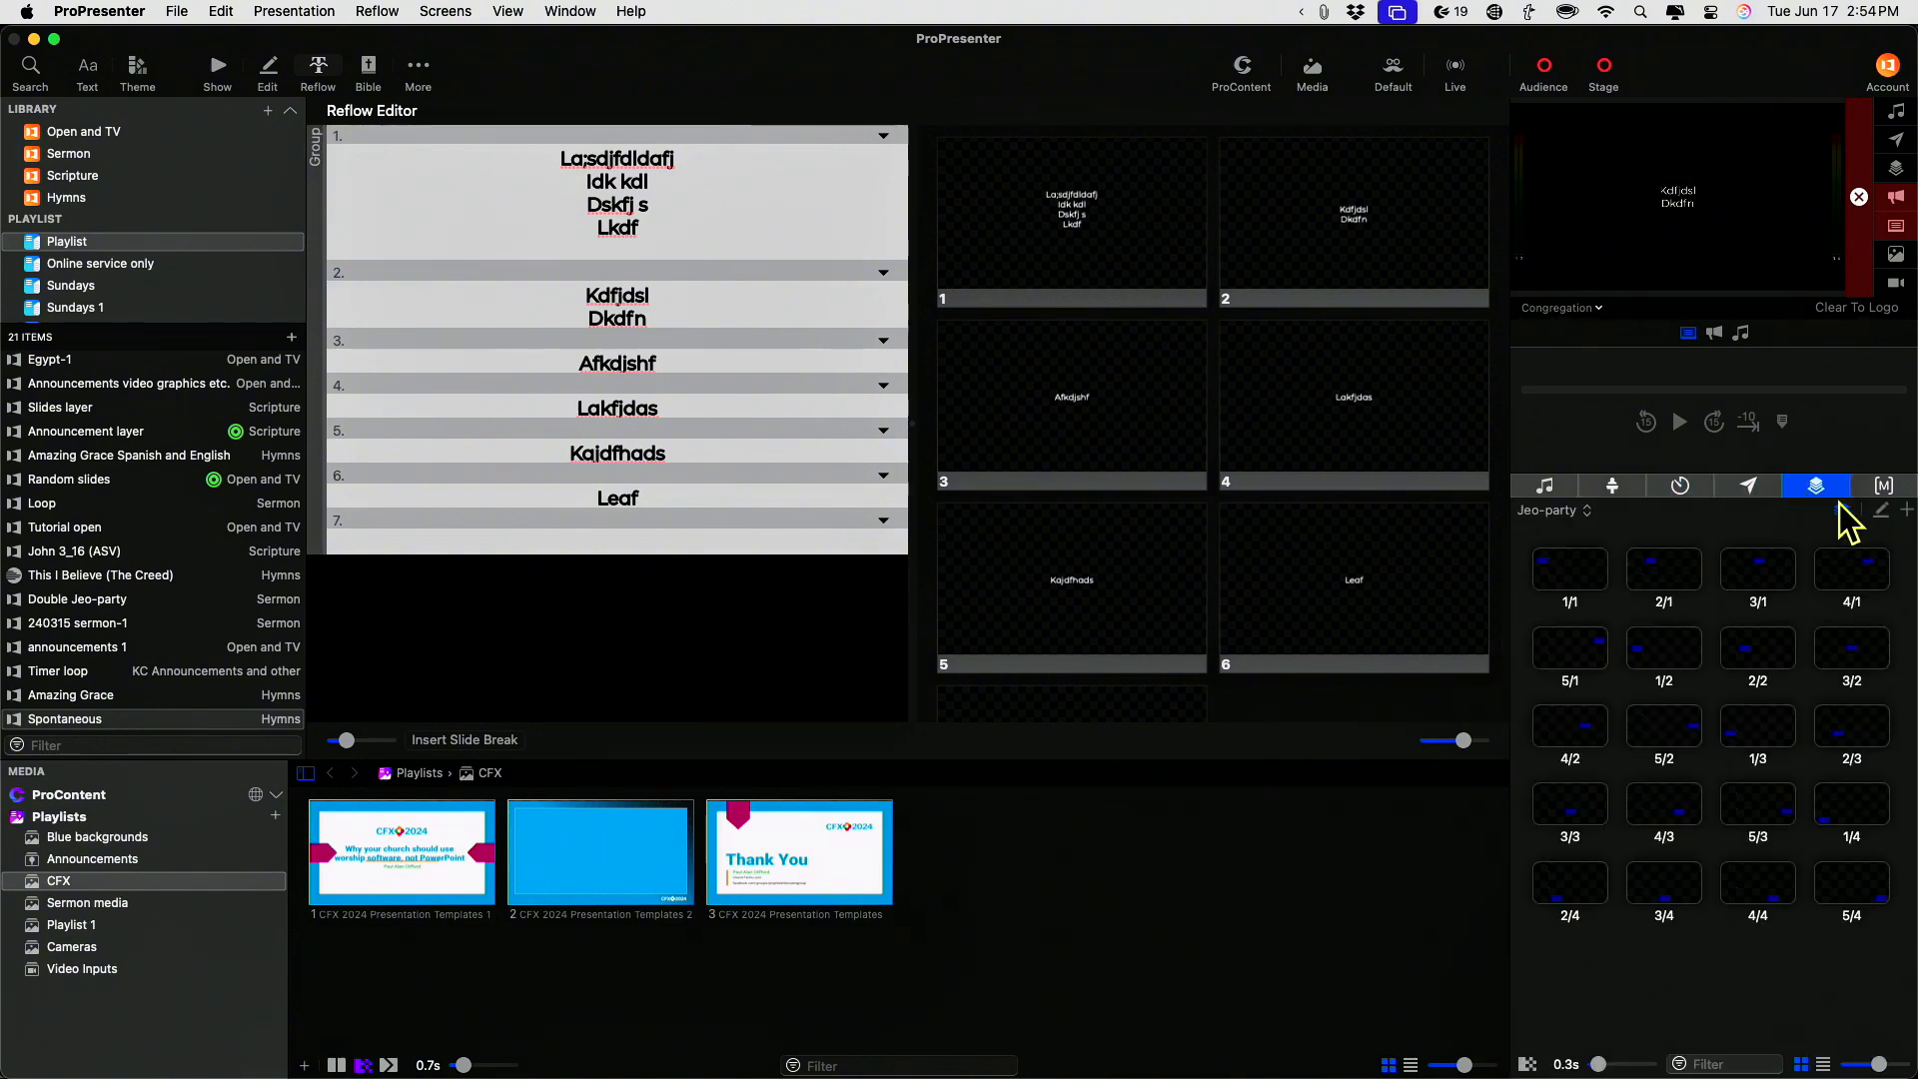
pyautogui.click(1881, 487)
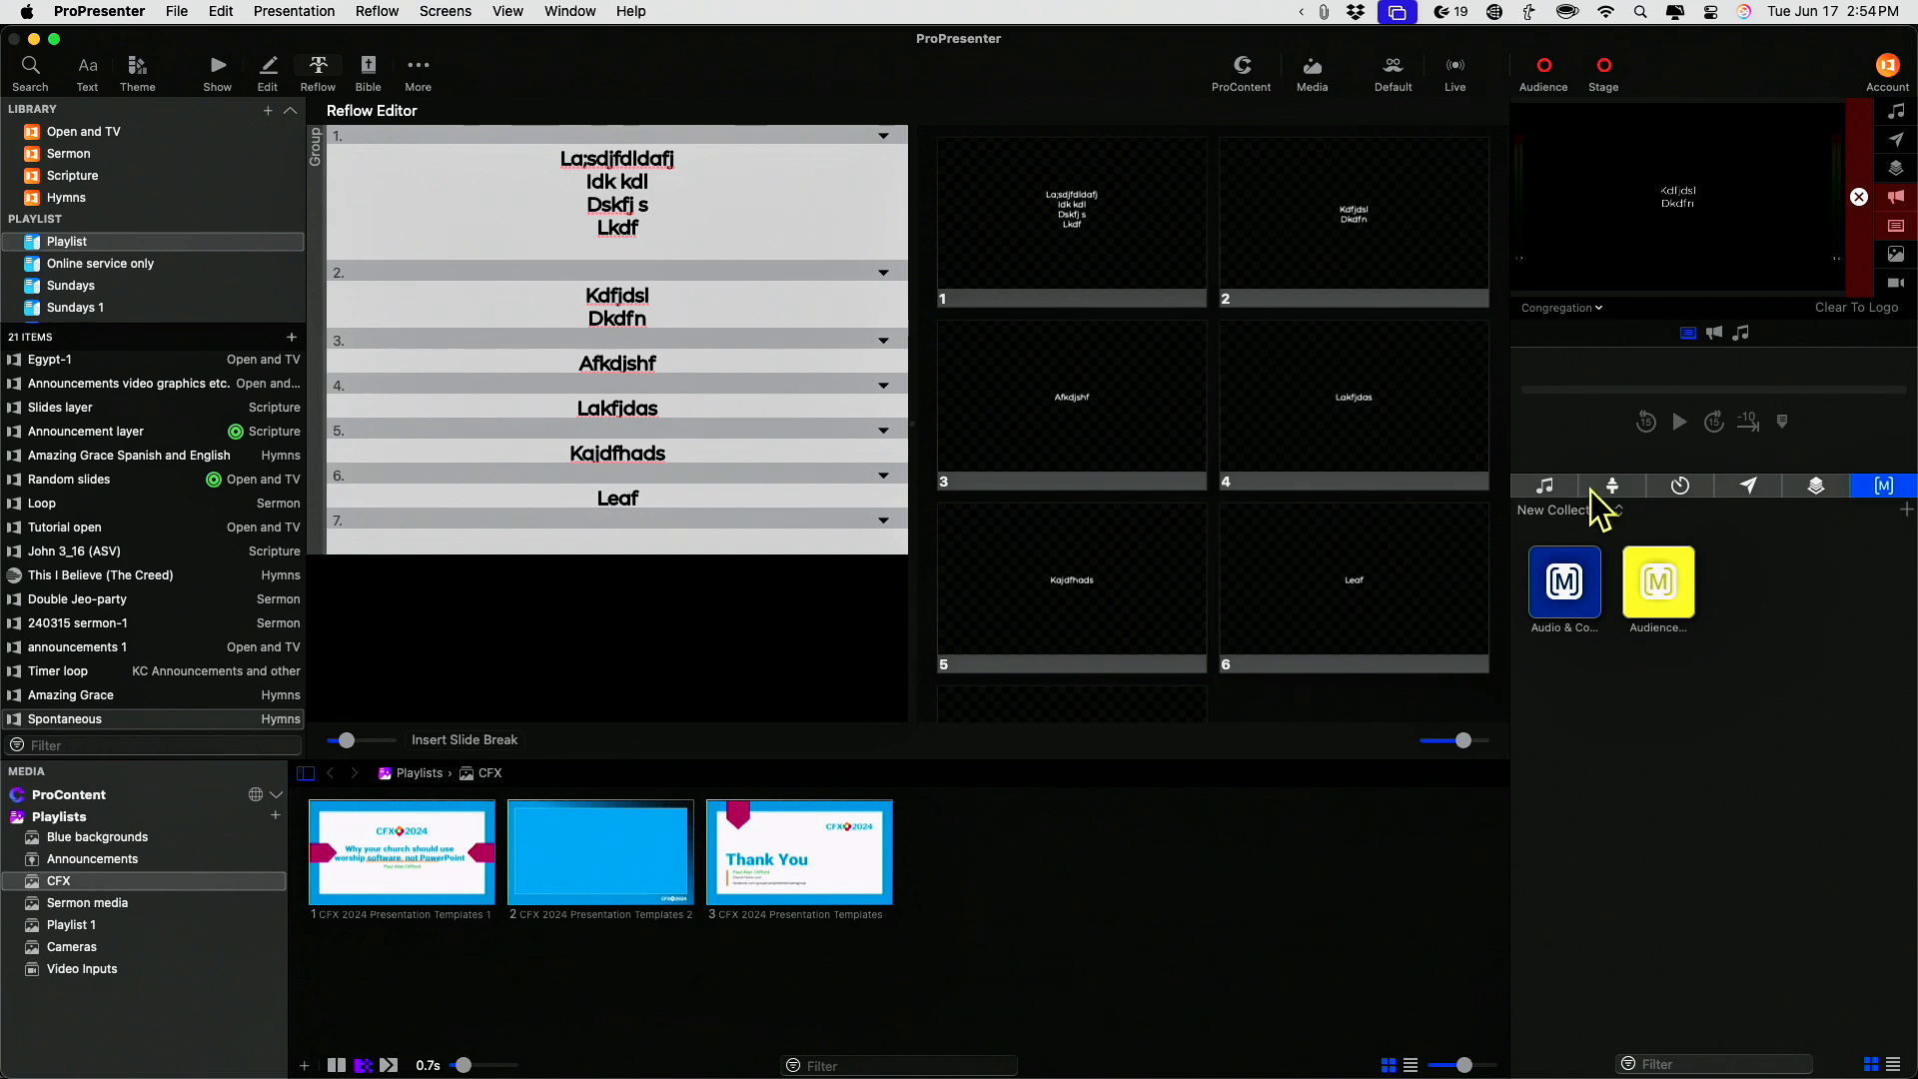
pyautogui.click(1545, 487)
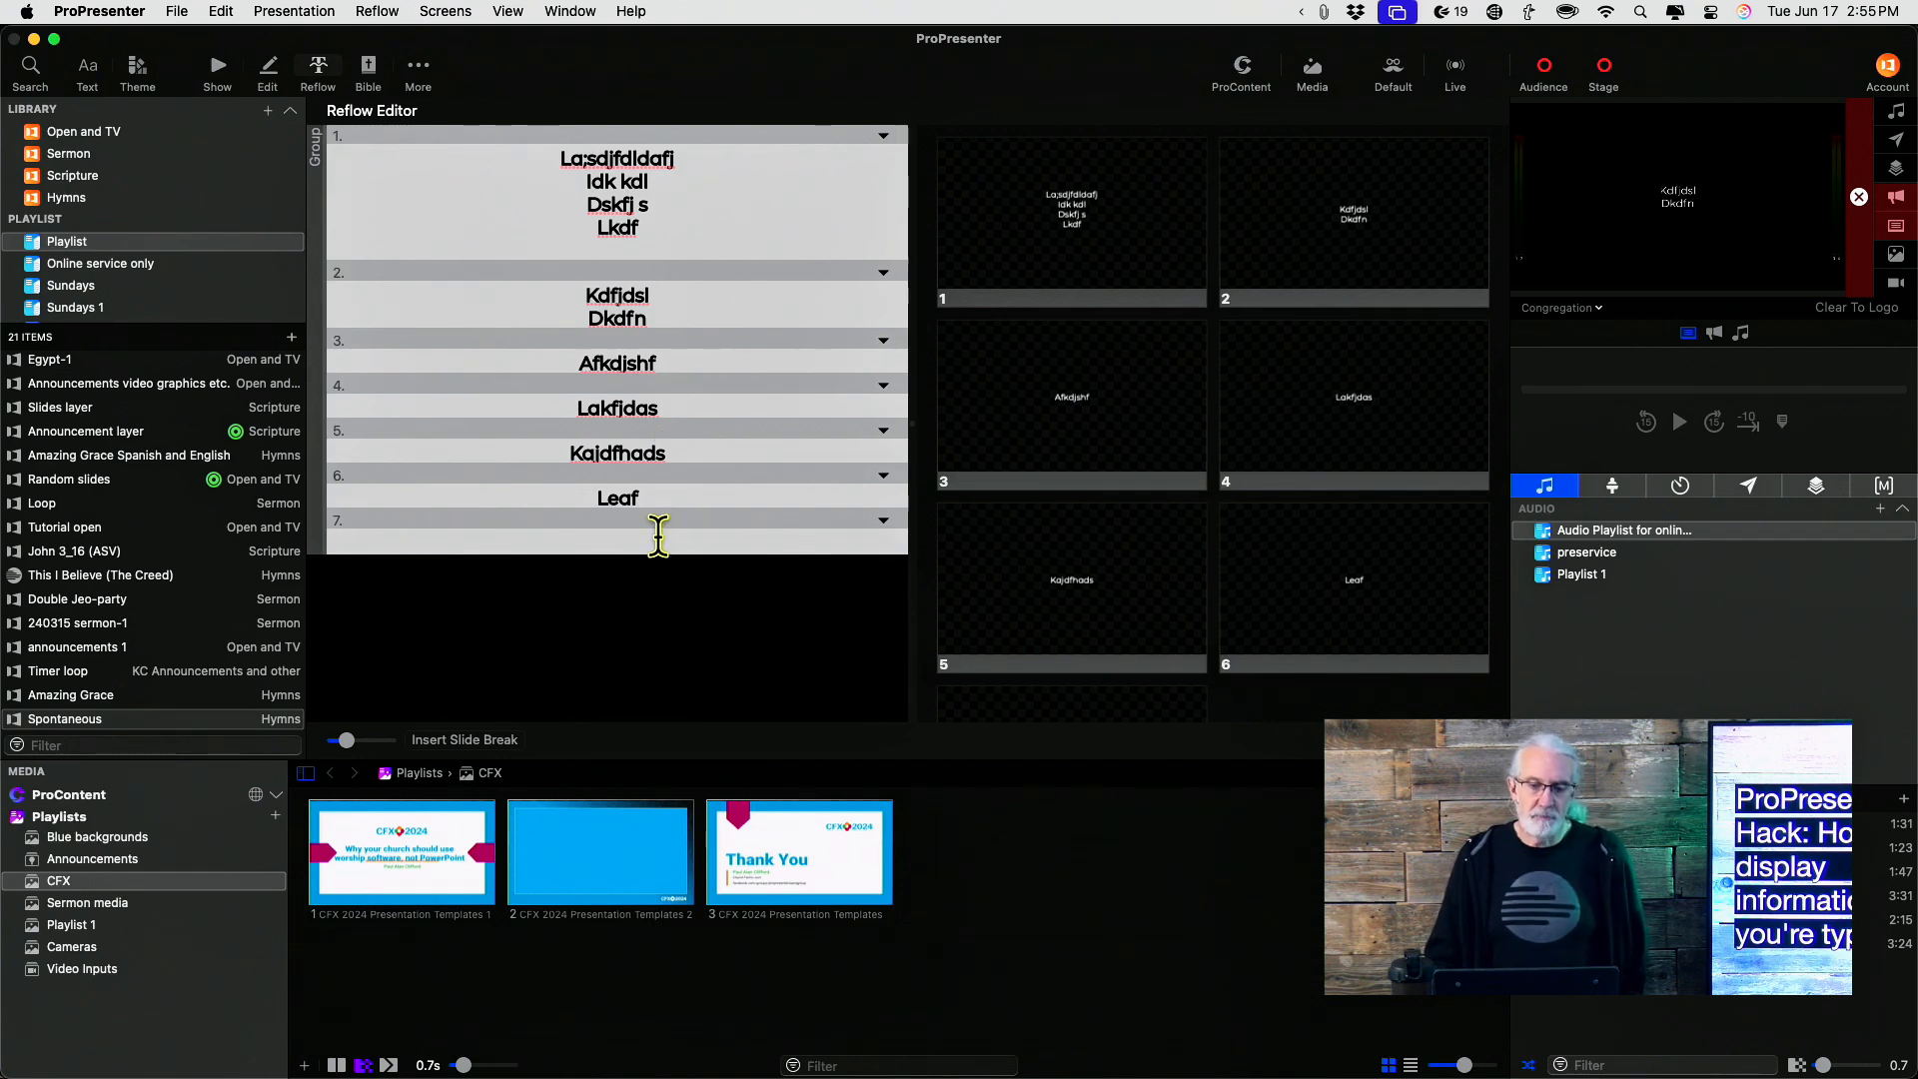
# Delete the empty trailing line from the first slide's text in the Reflow editor
pyautogui.click(644, 250)
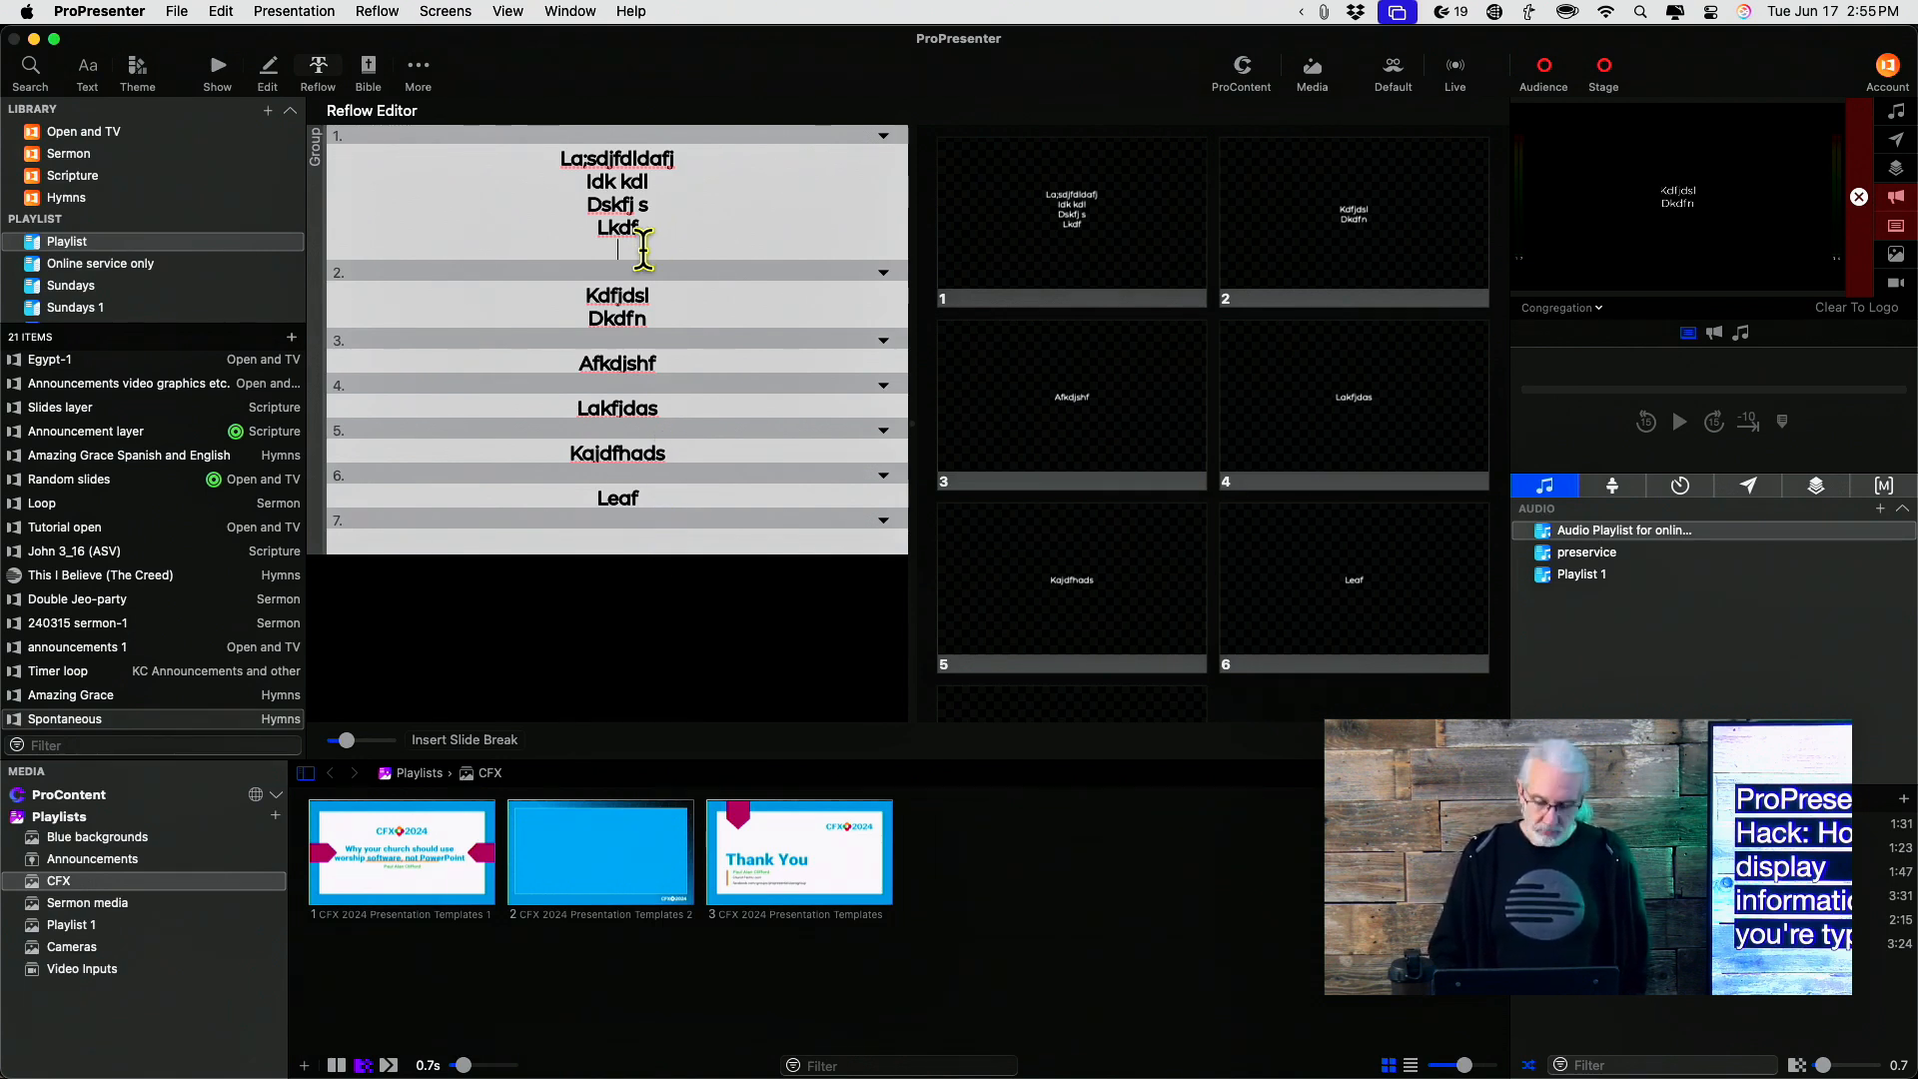
pyautogui.press('BackSpace')
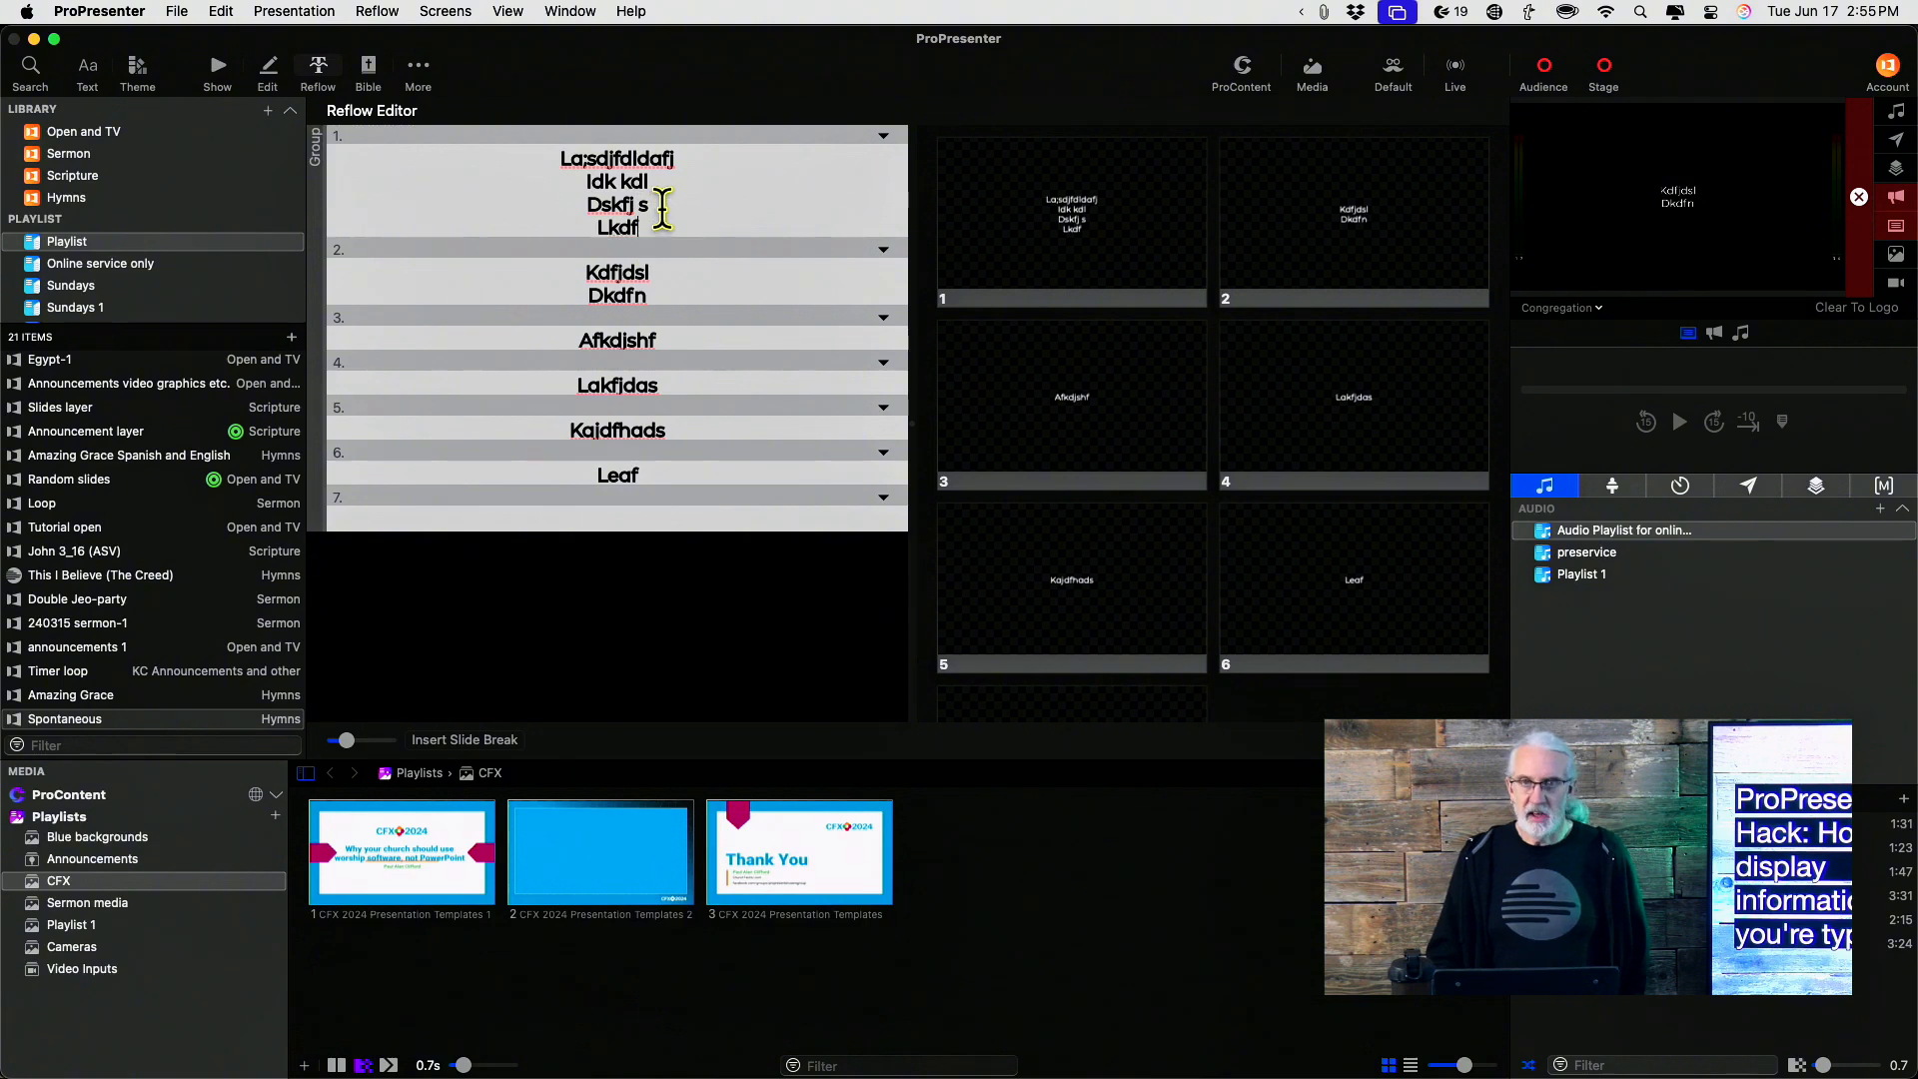